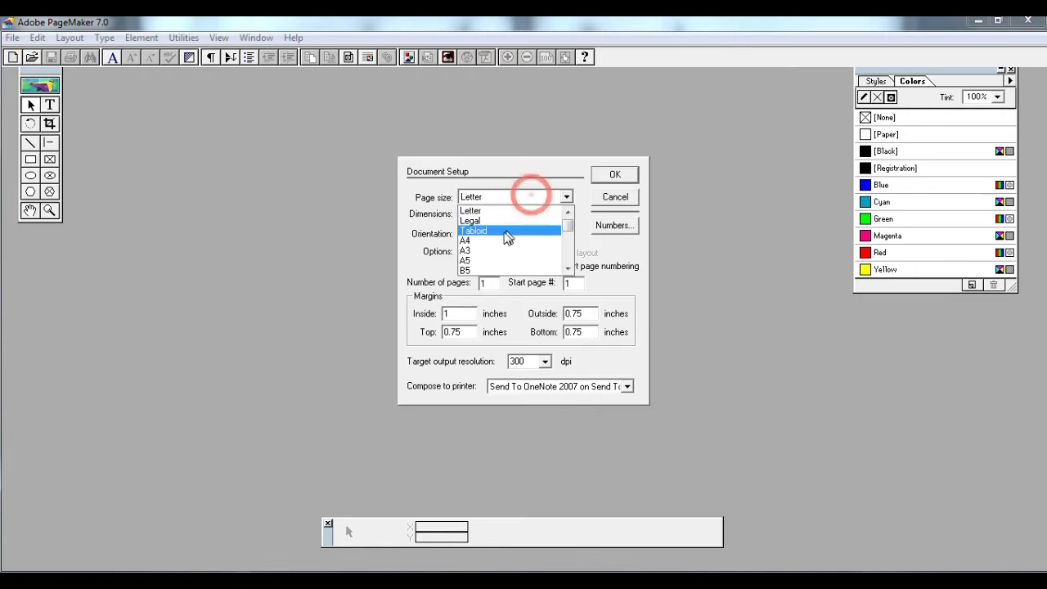
Create a single-sided A4 publication with all page margins set to 0.5 inches
{"action": "left_click", "coordinate": [497, 240]}
{"action": "left_click", "coordinate": [491, 256]}
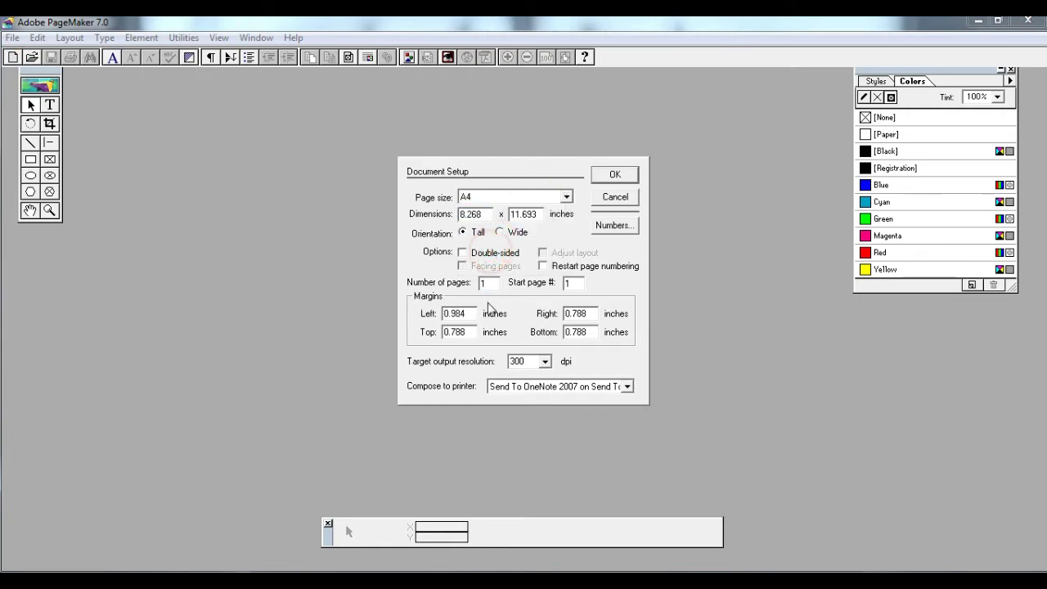
{"action": "double_click", "coordinate": [470, 314]}
{"action": "type", "text": "0.5"}
{"action": "key", "text": "Tab"}
{"action": "type", "text": "0"}
{"action": "type", "text": "0.5"}
{"action": "key", "text": "Tab"}
{"action": "type", "text": "0."}
{"action": "key", "text": "Return"}
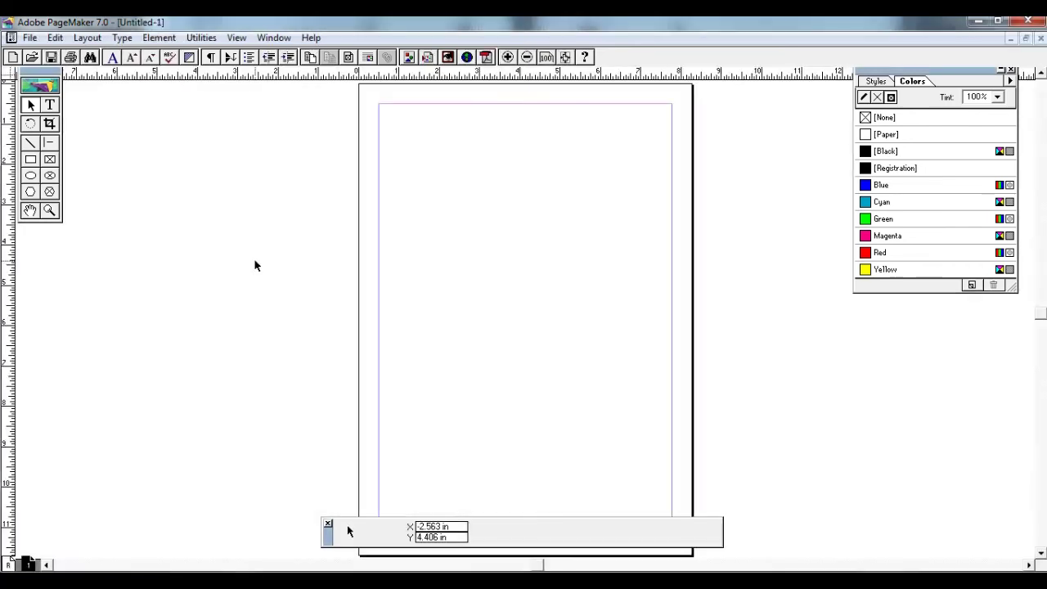
Examine the page size, dimensions, orientation, double-sided and page number settings for a new publication, and cancel the setup
{"action": "left_click", "coordinate": [31, 41]}
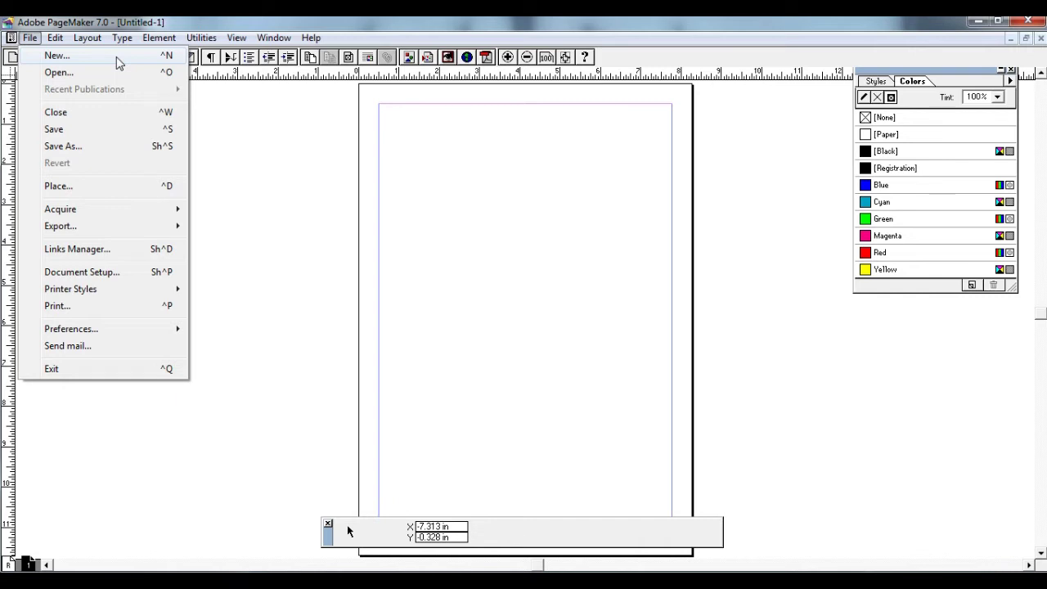
{"action": "left_click", "coordinate": [57, 55]}
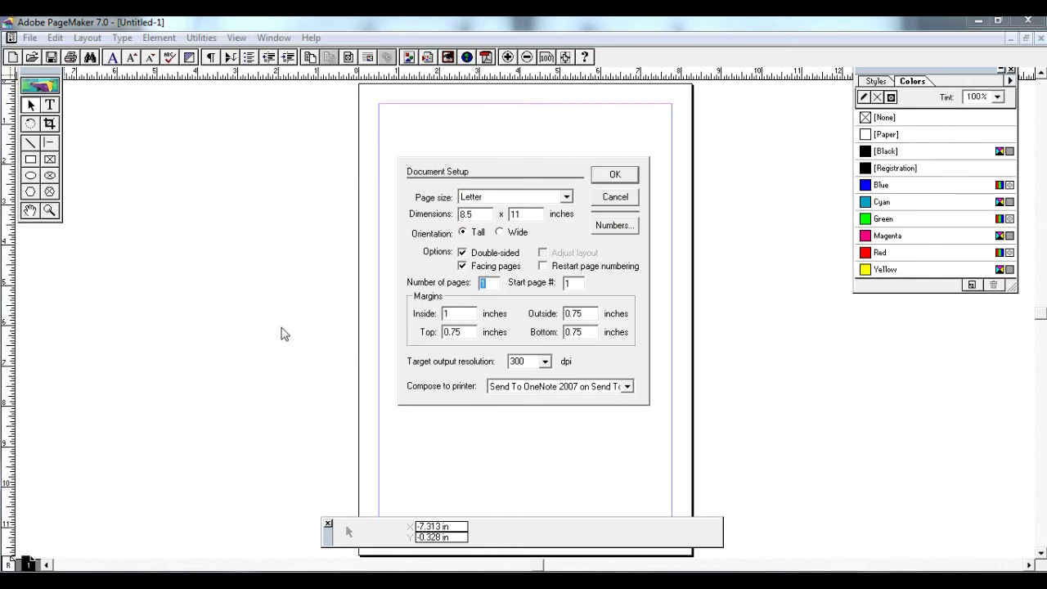
{"action": "left_click", "coordinate": [567, 196]}
{"action": "left_click", "coordinate": [567, 197]}
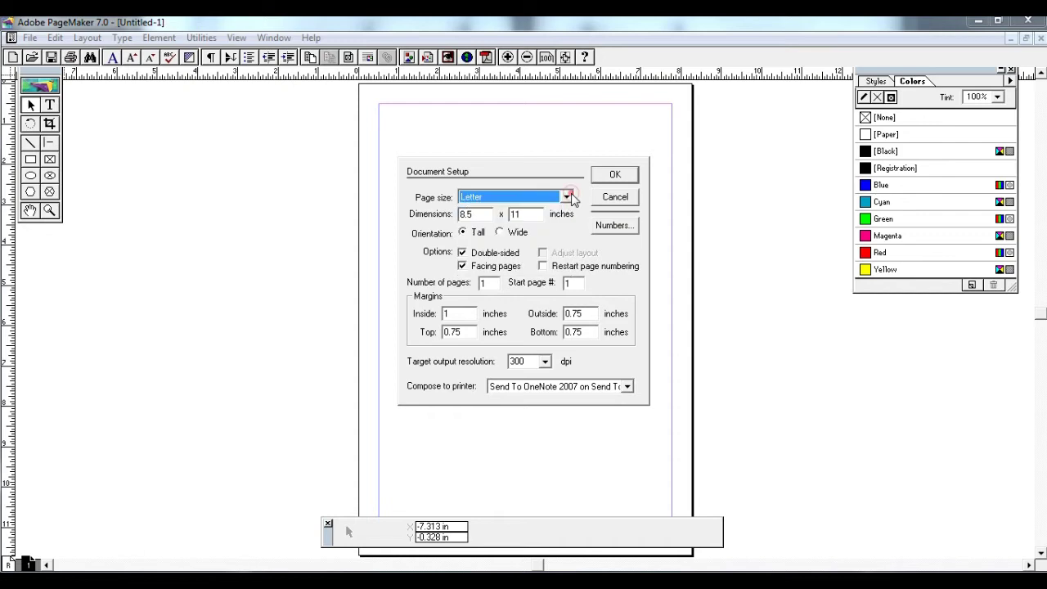
{"action": "double_click", "coordinate": [484, 214]}
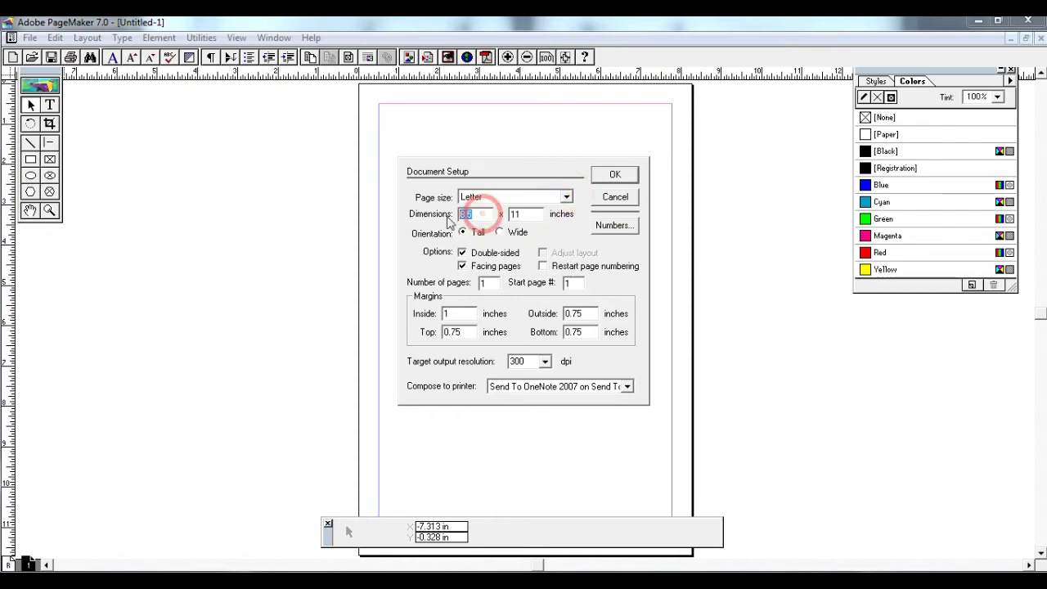
{"action": "double_click", "coordinate": [529, 214]}
{"action": "left_click", "coordinate": [467, 234]}
{"action": "left_click", "coordinate": [500, 233]}
{"action": "left_click", "coordinate": [476, 234]}
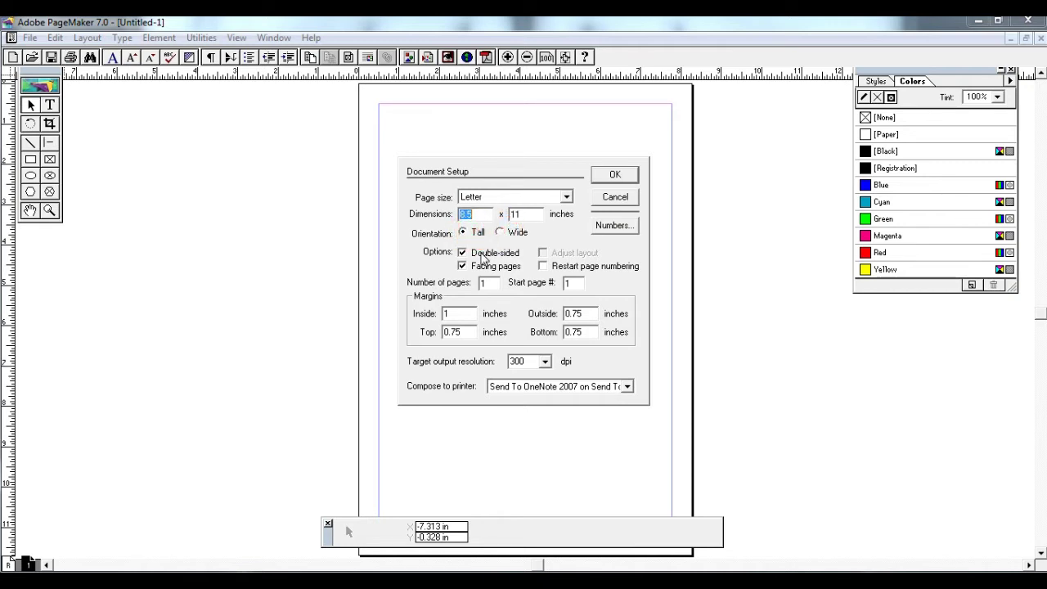
{"action": "left_click", "coordinate": [483, 256]}
{"action": "left_click", "coordinate": [483, 257]}
{"action": "left_click", "coordinate": [481, 257]}
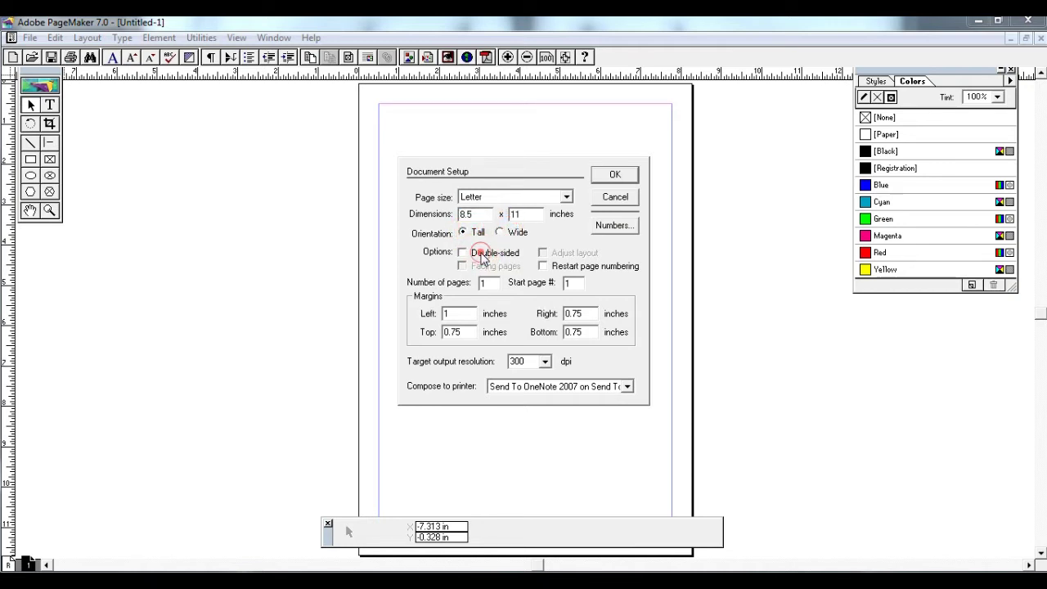
{"action": "double_click", "coordinate": [491, 282]}
{"action": "double_click", "coordinate": [574, 285]}
{"action": "left_click", "coordinate": [622, 201]}
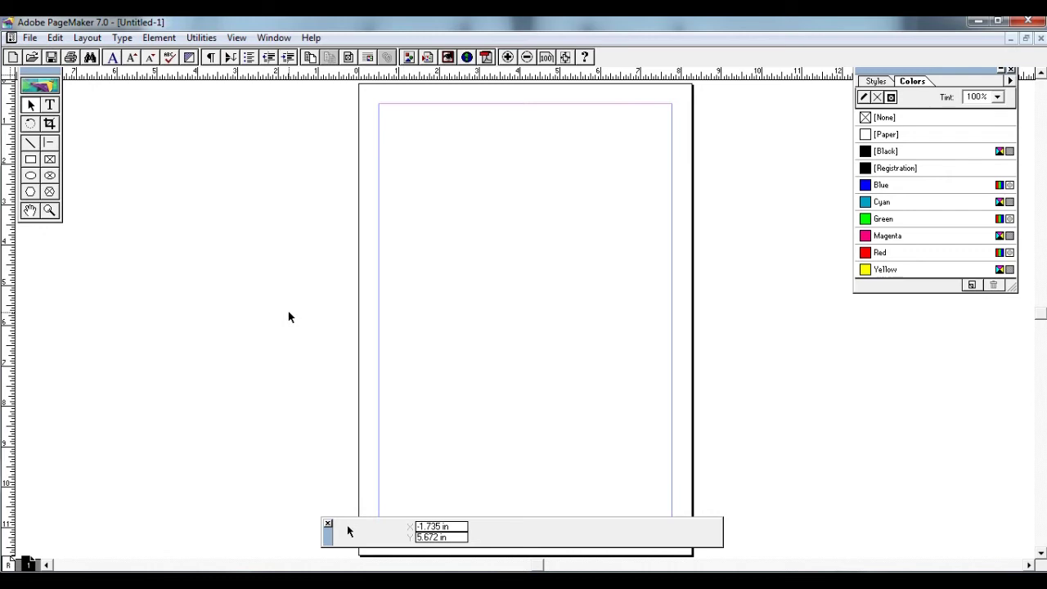
Open the original DTP Class publication from the Desktop
{"action": "left_click", "coordinate": [30, 37]}
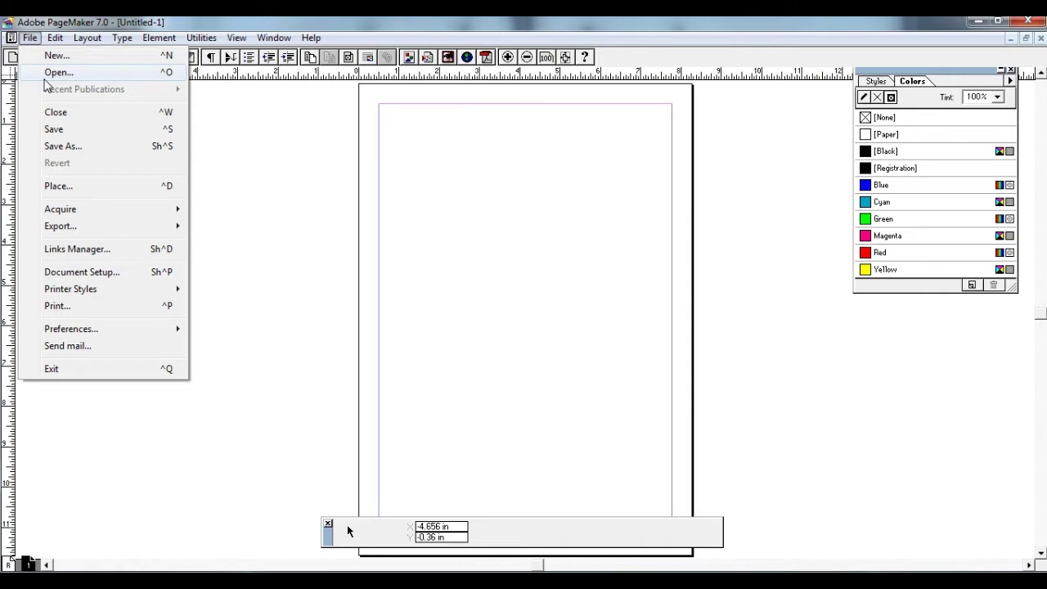
{"action": "left_click", "coordinate": [57, 72]}
{"action": "left_click_drag", "start_coordinate": [164, 65], "coordinate": [527, 128]}
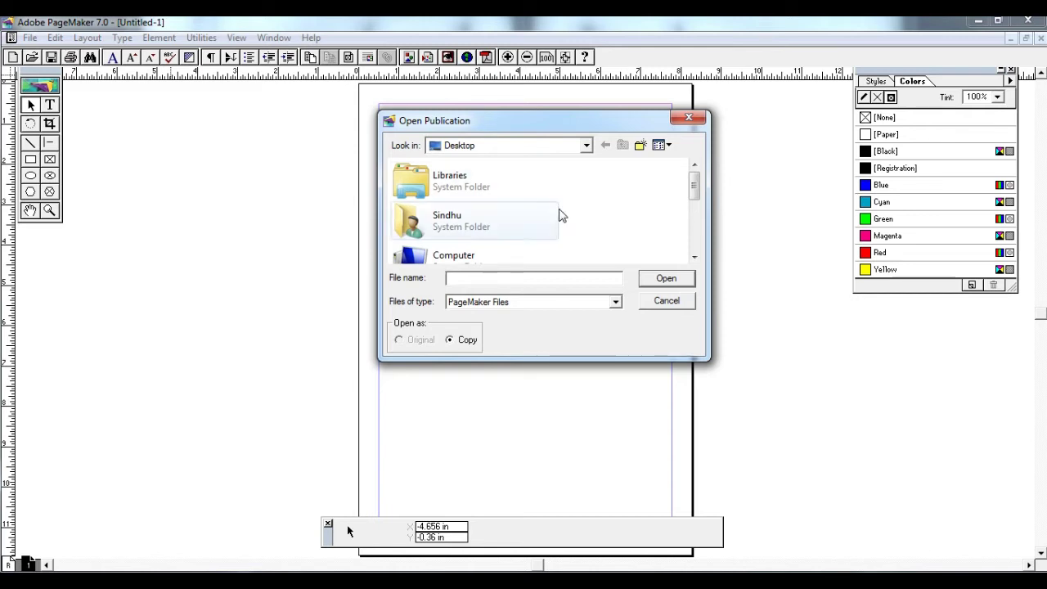
{"action": "mouse_move", "coordinate": [692, 179]}
{"action": "left_mouse_down"}
{"action": "mouse_move", "coordinate": [691, 193]}
{"action": "mouse_move", "coordinate": [697, 178]}
{"action": "left_mouse_up"}
{"action": "scroll", "coordinate": [697, 256], "scroll_direction": "down", "scroll_amount": 3}
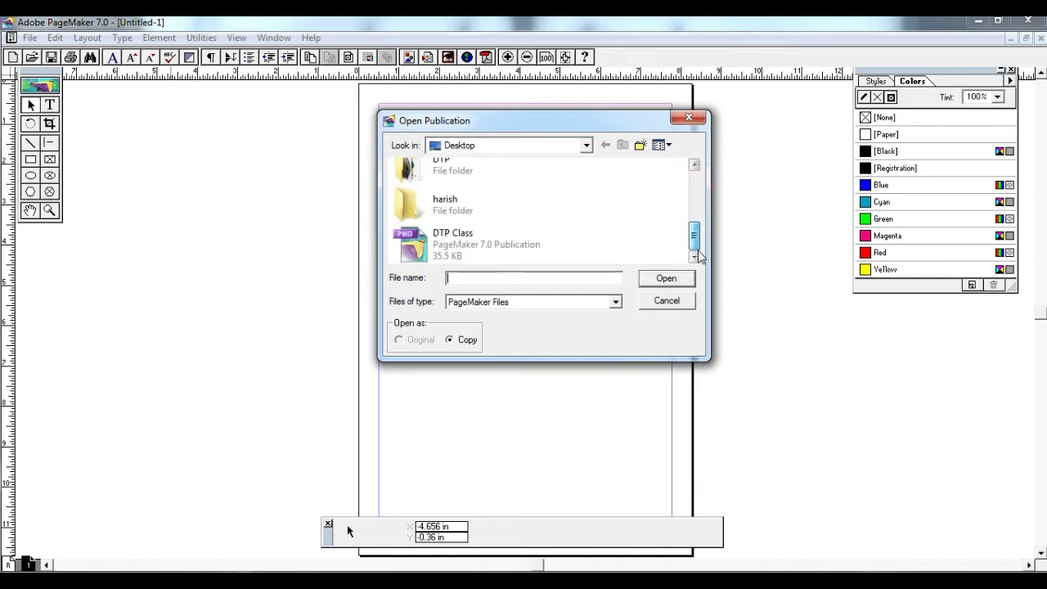
{"action": "left_click", "coordinate": [455, 238]}
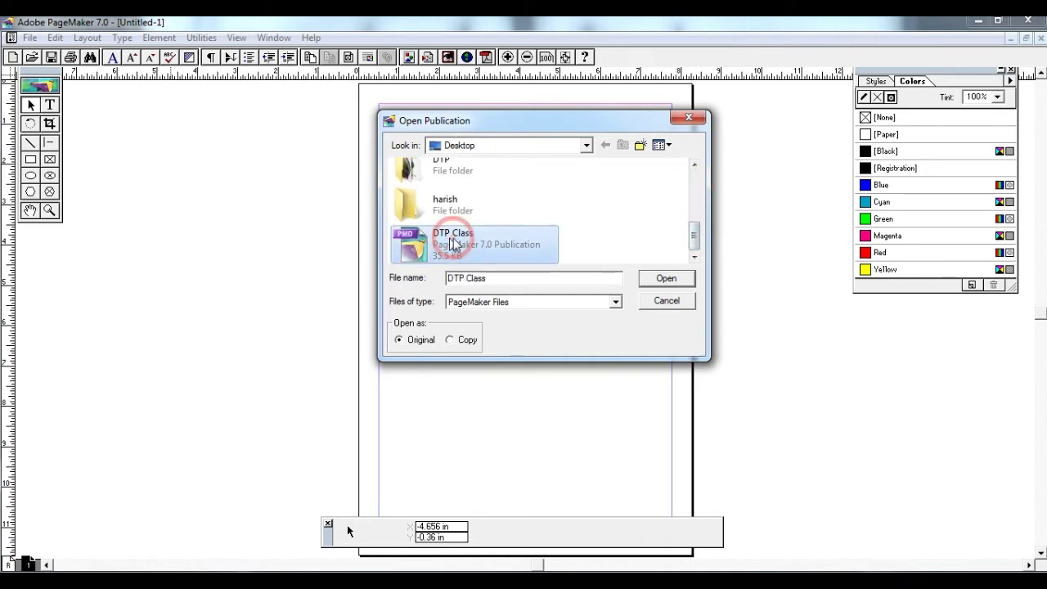
{"action": "left_click", "coordinate": [659, 281]}
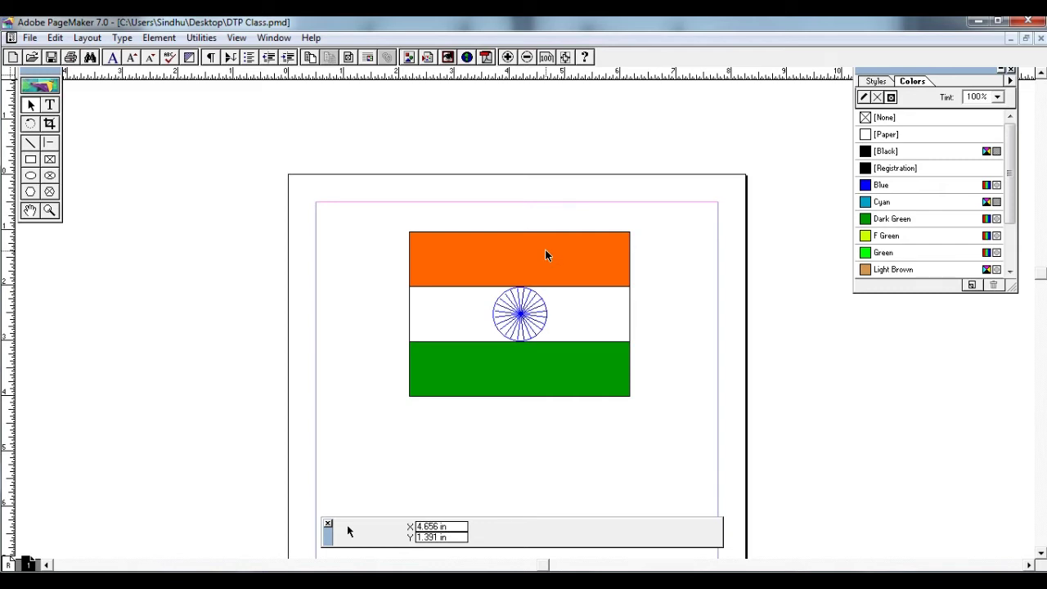
{"action": "mouse_move", "coordinate": [320, 158]}
{"action": "left_mouse_down"}
{"action": "mouse_move", "coordinate": [685, 430]}
{"action": "mouse_move", "coordinate": [720, 438]}
{"action": "left_mouse_up"}
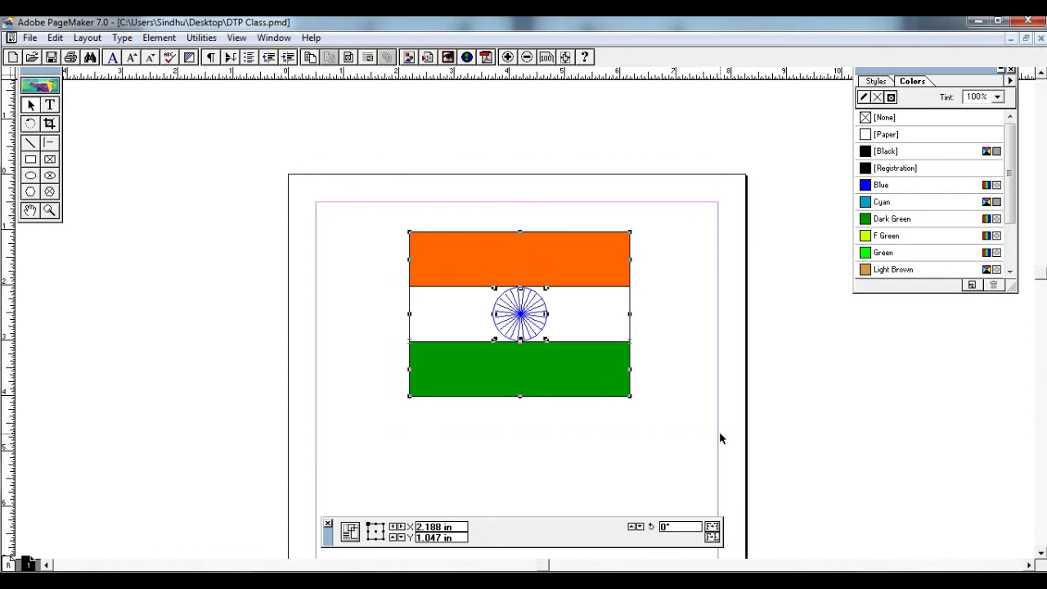
{"action": "left_click", "coordinate": [152, 298]}
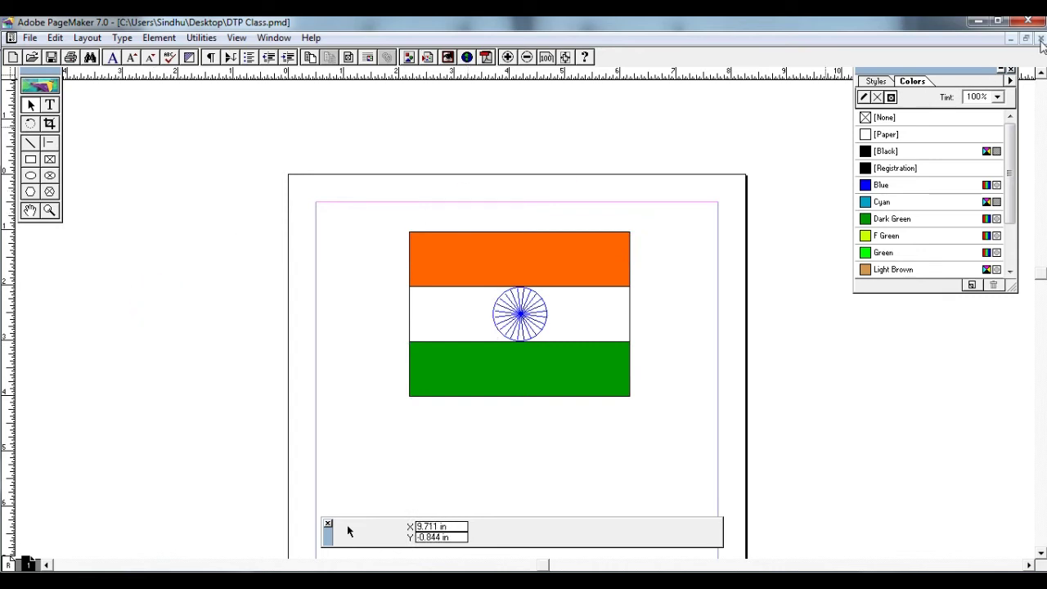
{"action": "left_click", "coordinate": [30, 38]}
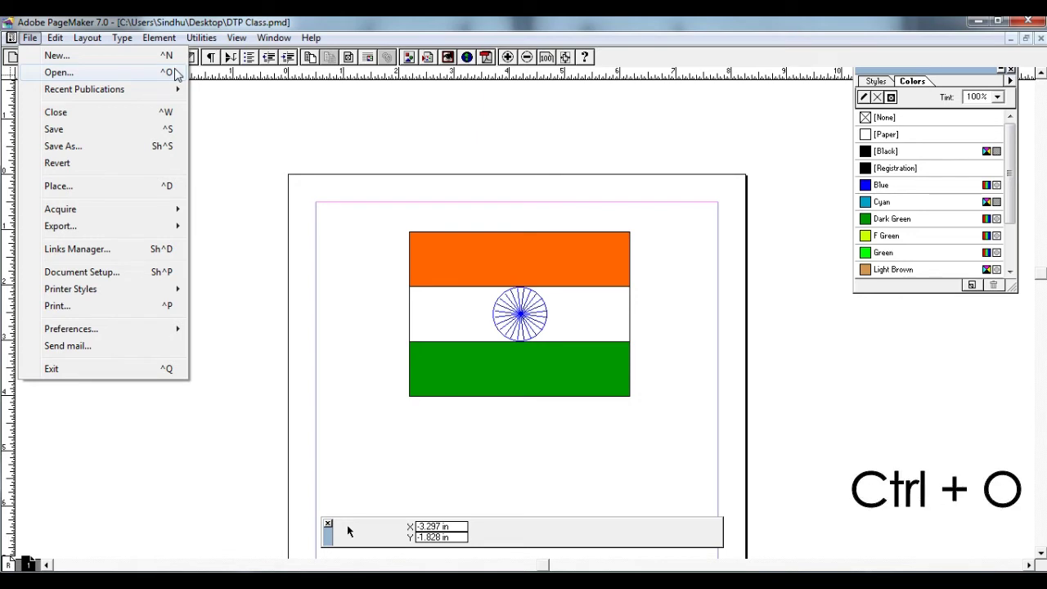
{"action": "left_click", "coordinate": [30, 38]}
Close the DTP Class publication without saving it
{"action": "left_click", "coordinate": [29, 38]}
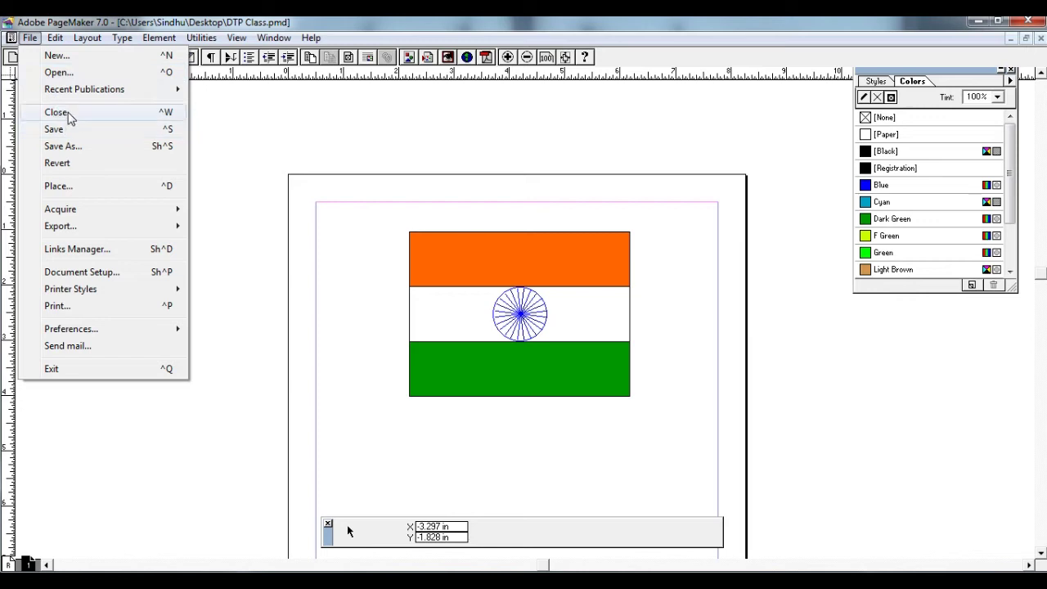
{"action": "left_click", "coordinate": [169, 112]}
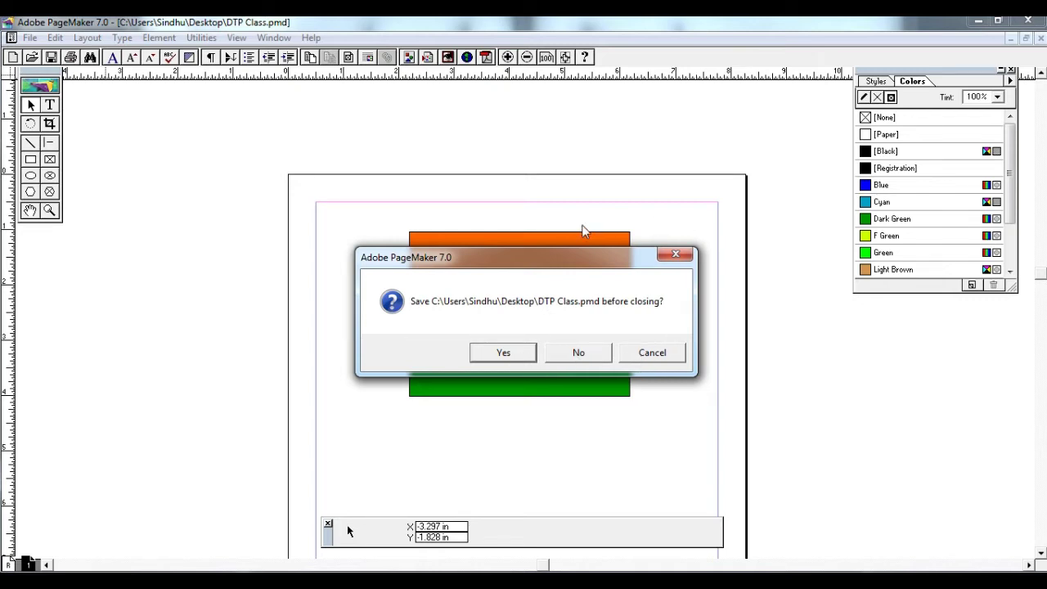
{"action": "left_click", "coordinate": [658, 354]}
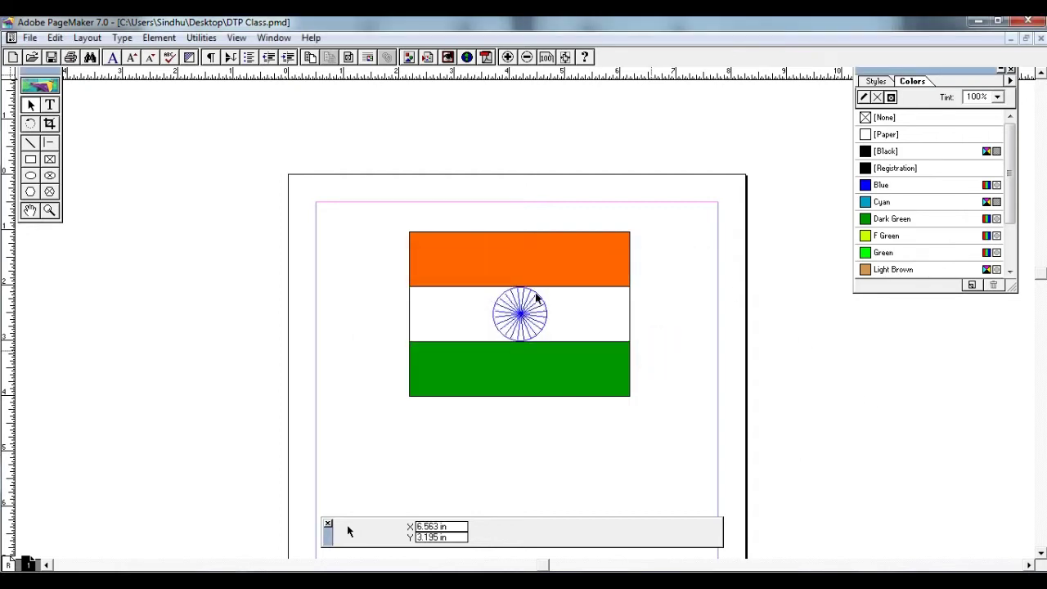
{"action": "key", "text": "ctrl+w"}
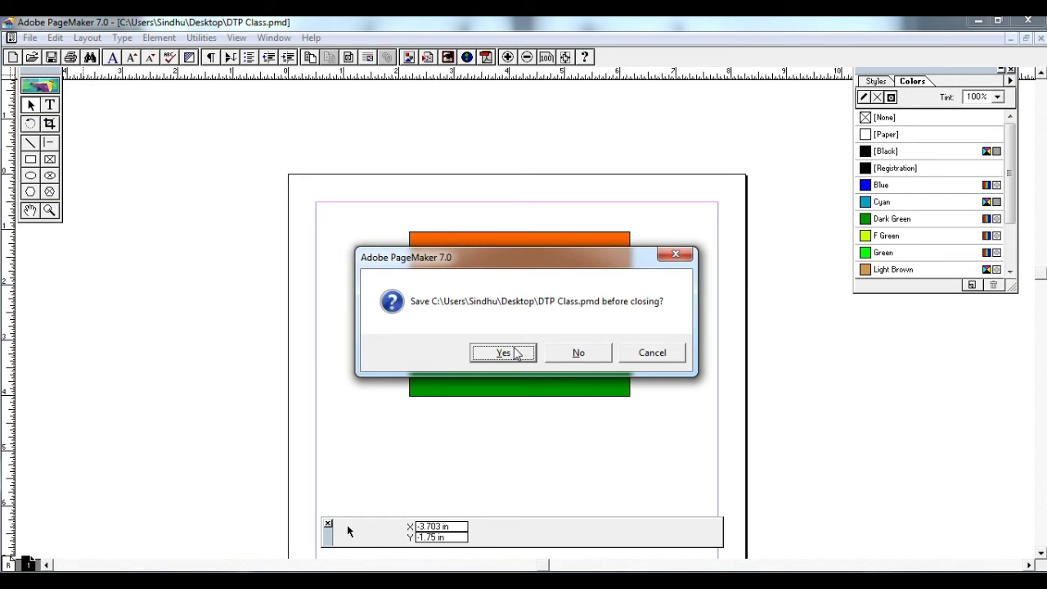
{"action": "left_click", "coordinate": [575, 354]}
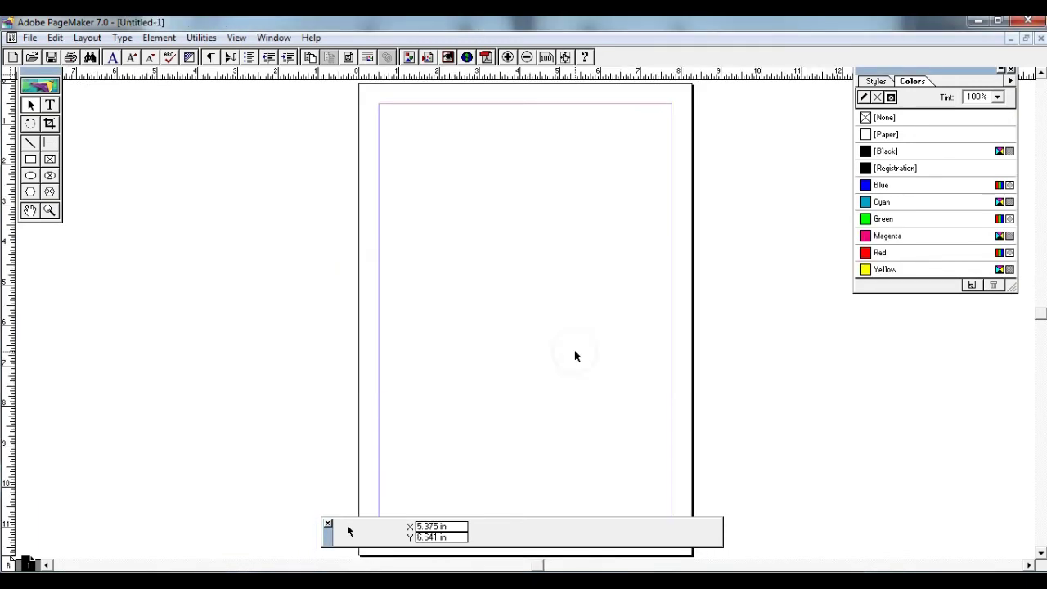
Reopen DTP Class.pmd from the recent publications
{"action": "left_click", "coordinate": [29, 37]}
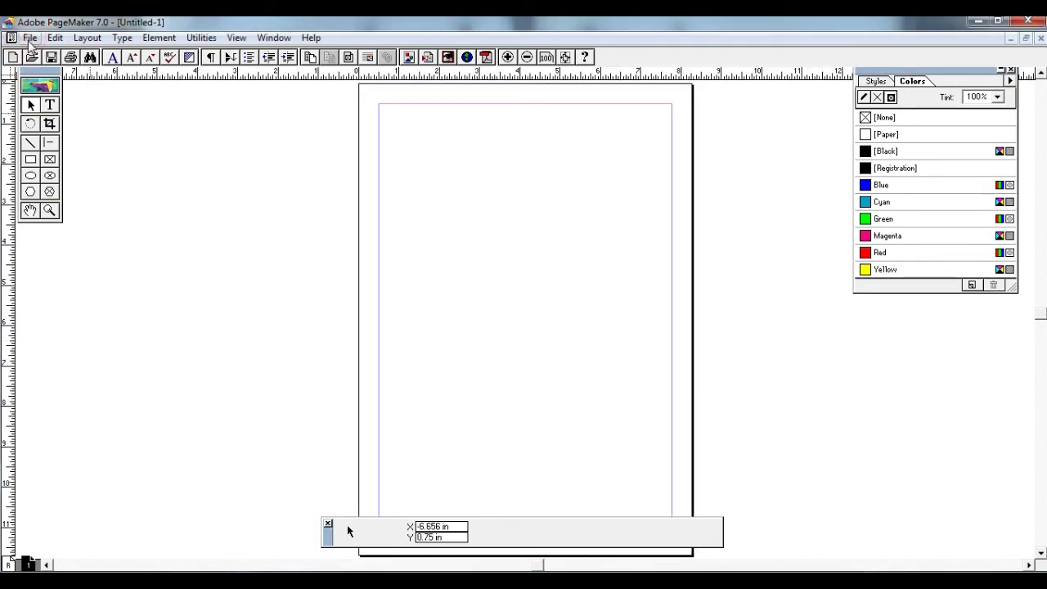
{"action": "mouse_move", "coordinate": [55, 94]}
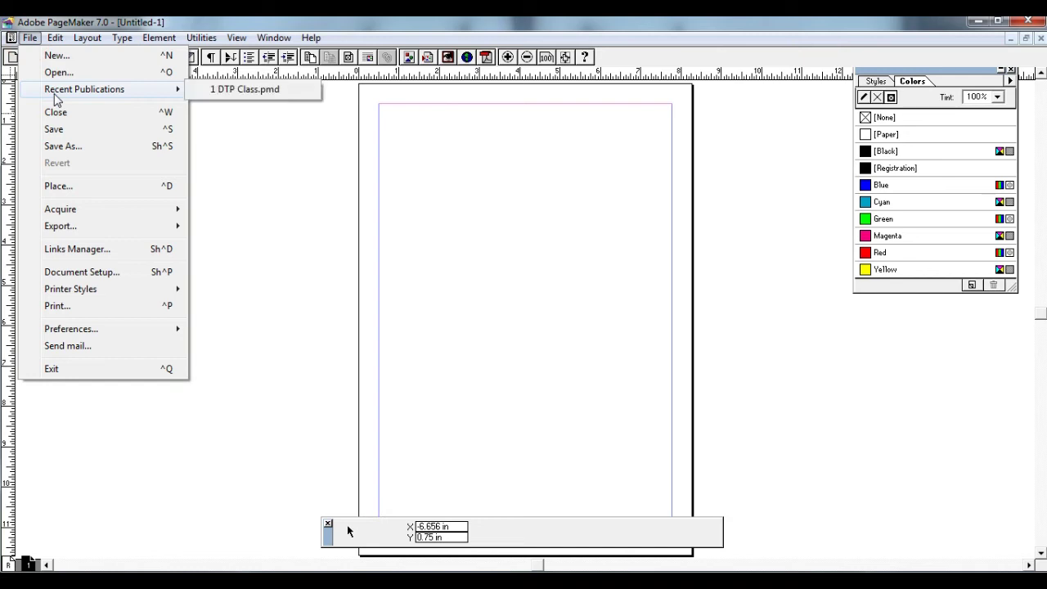
{"action": "left_click", "coordinate": [280, 95]}
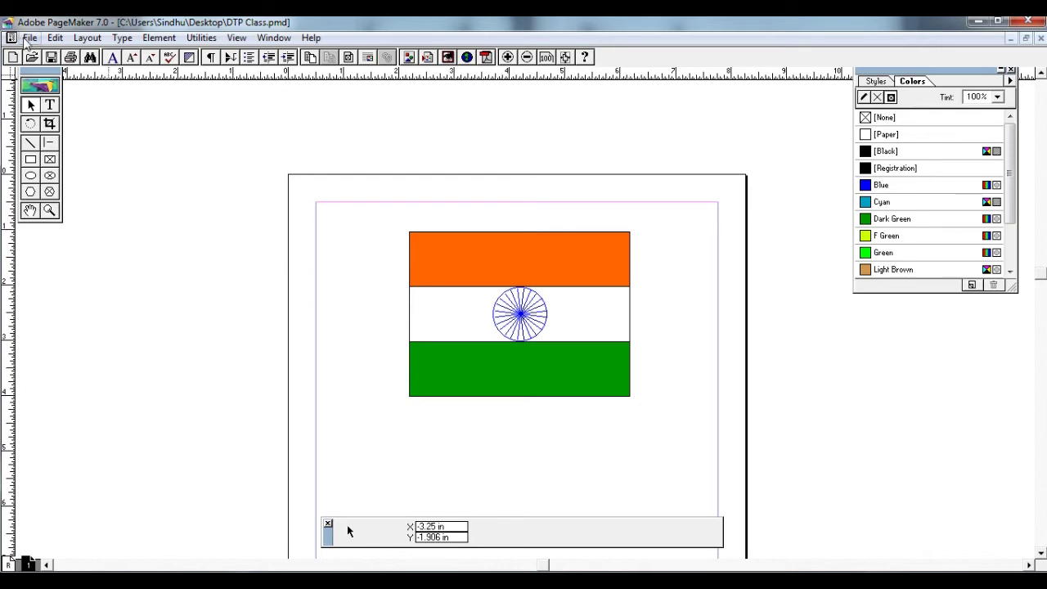
Save the DTP Class publication after moving the flag's orange stripe sideways and undoing that move
{"action": "left_click", "coordinate": [25, 40]}
{"action": "left_click", "coordinate": [76, 134]}
{"action": "left_click_drag", "start_coordinate": [502, 236], "coordinate": [673, 235]}
{"action": "key", "text": "ctrl+z"}
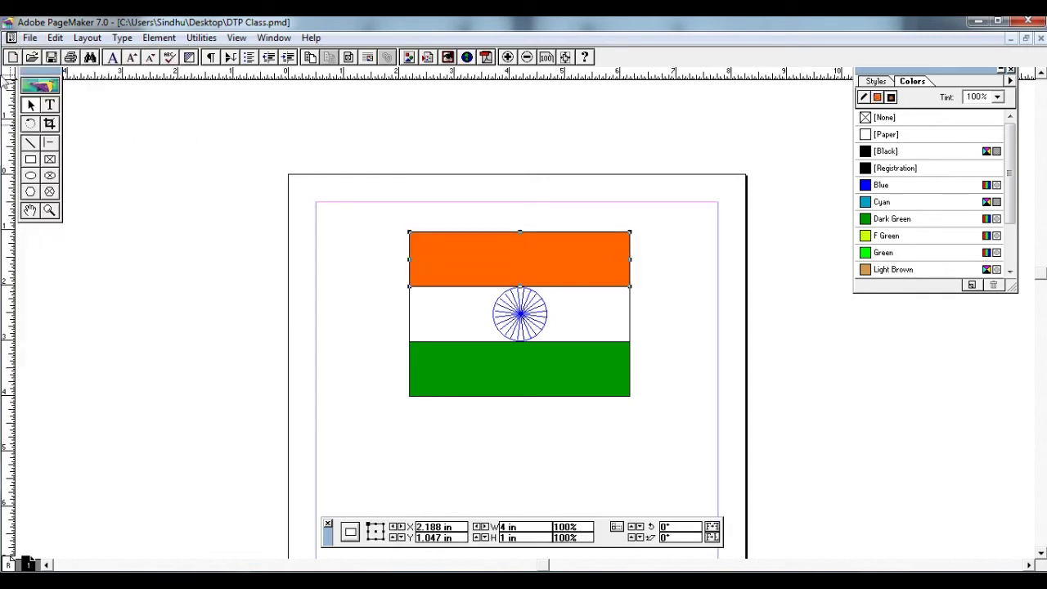
{"action": "left_click", "coordinate": [25, 41]}
{"action": "left_click", "coordinate": [71, 131]}
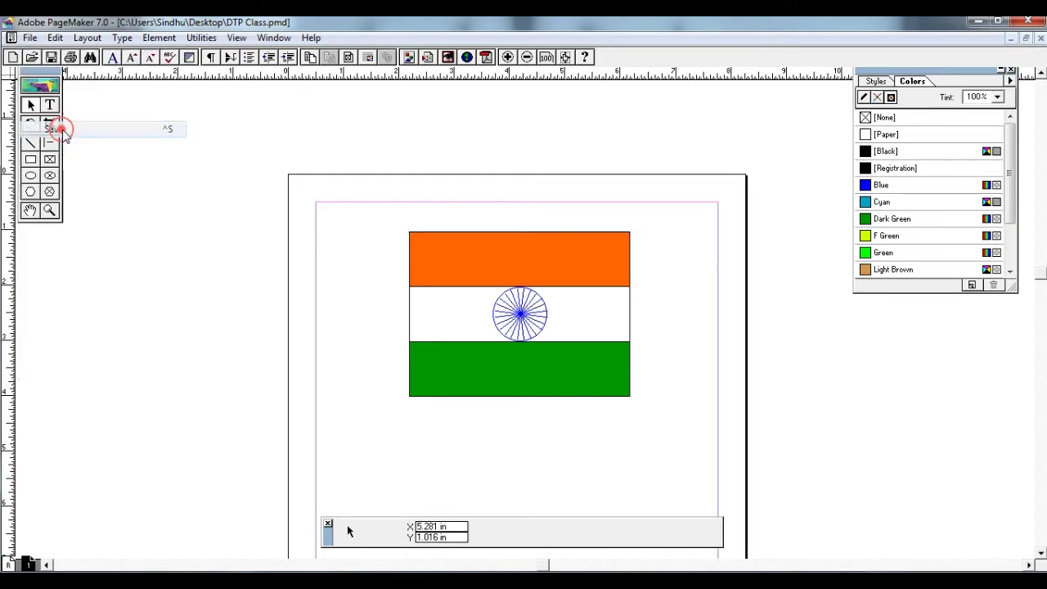
{"action": "left_click", "coordinate": [30, 39]}
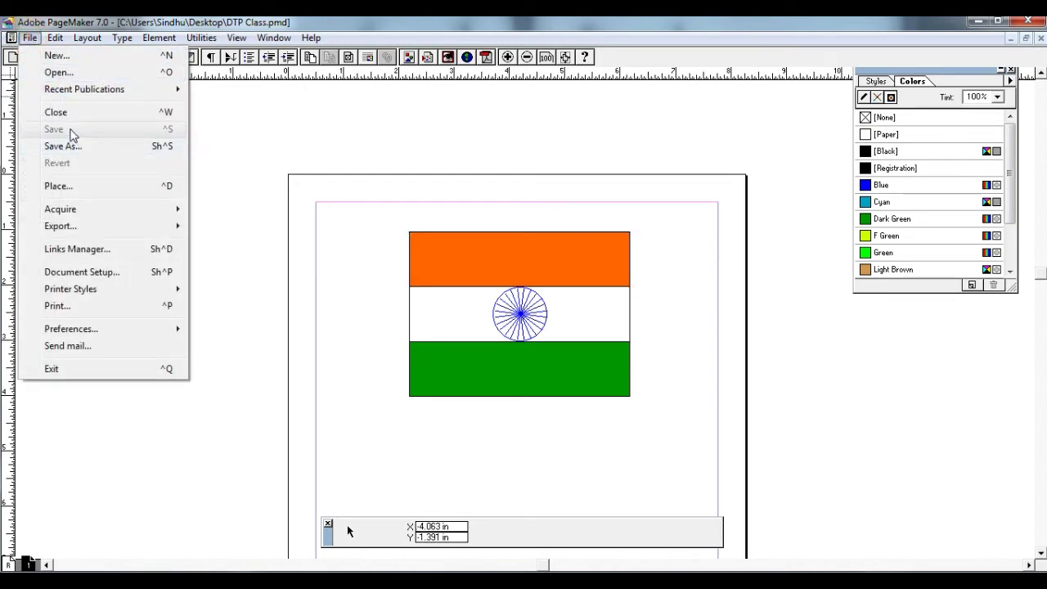
{"action": "key", "text": "ctrl+s"}
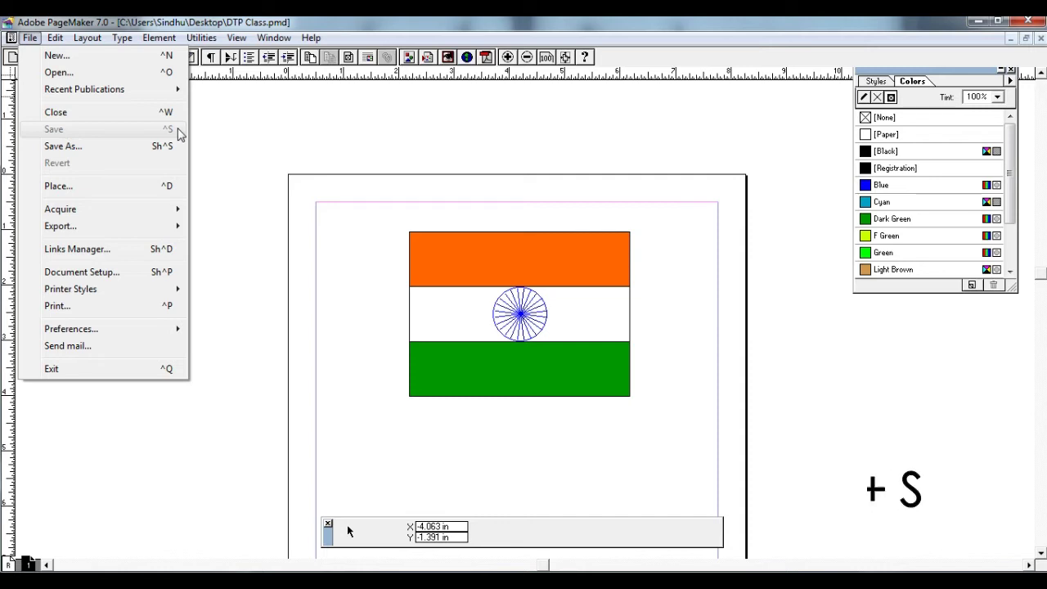
{"action": "left_click", "coordinate": [348, 175]}
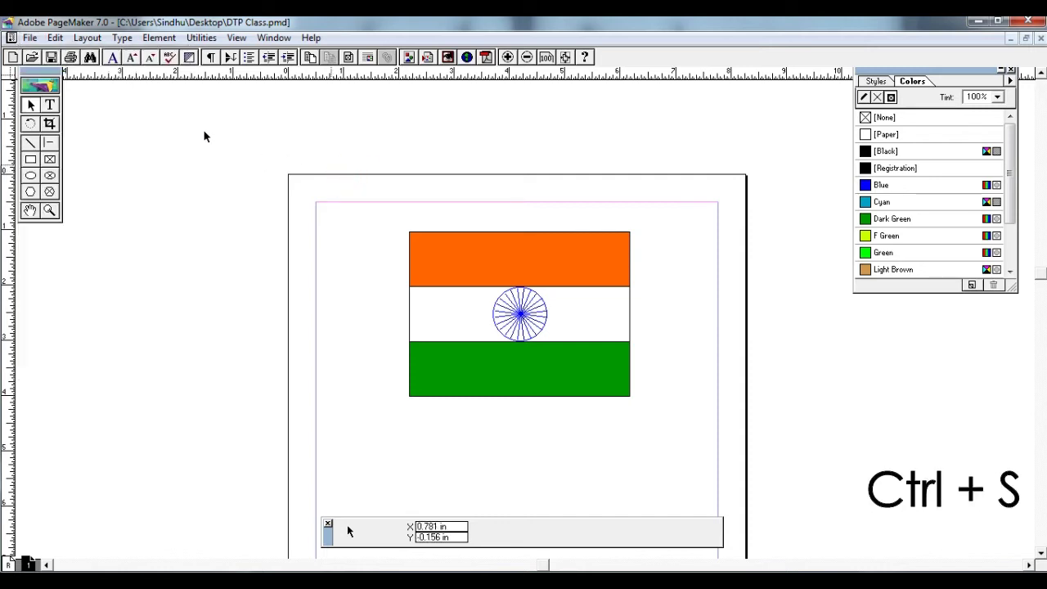
Save a copy of the publication to the New Volume (D:) drive under the name DTP Class temp
{"action": "left_click", "coordinate": [30, 38]}
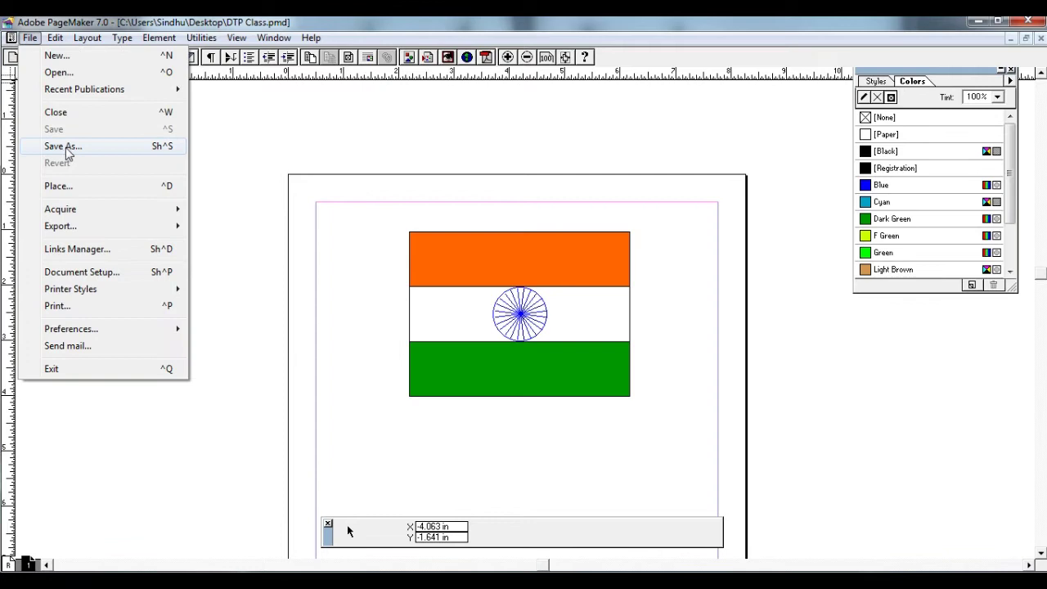
{"action": "left_click", "coordinate": [66, 147]}
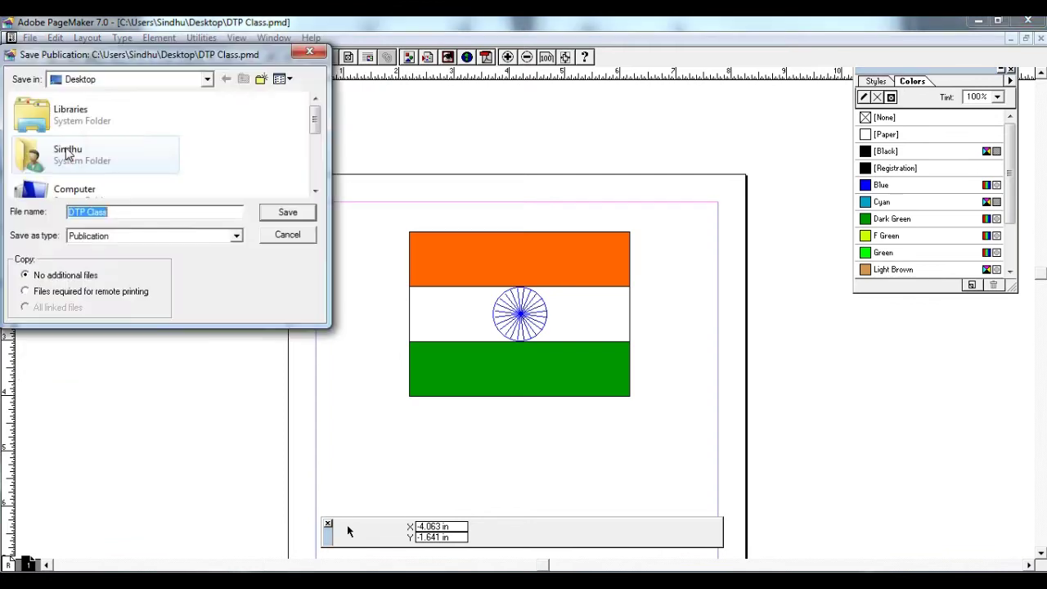
{"action": "key", "text": "ctrl+shift+s"}
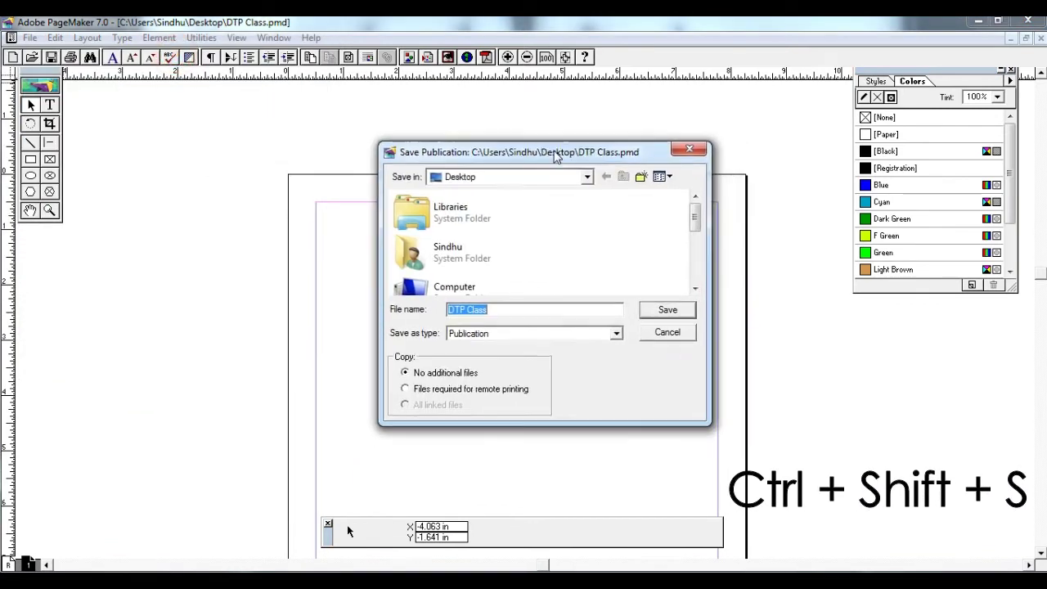
{"action": "double_click", "coordinate": [479, 287]}
{"action": "double_click", "coordinate": [470, 264]}
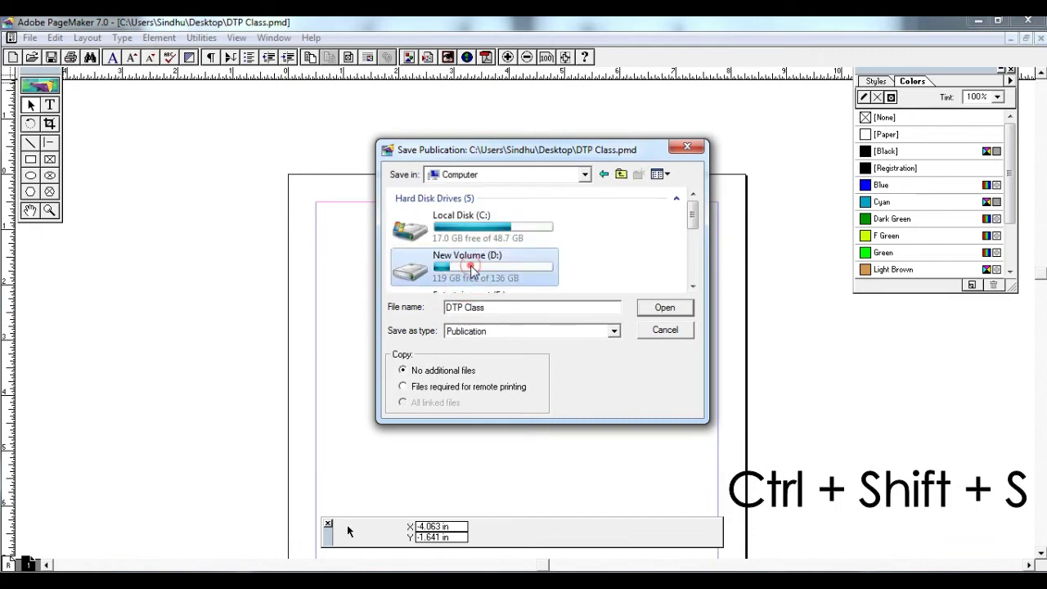
{"action": "left_click", "coordinate": [528, 307]}
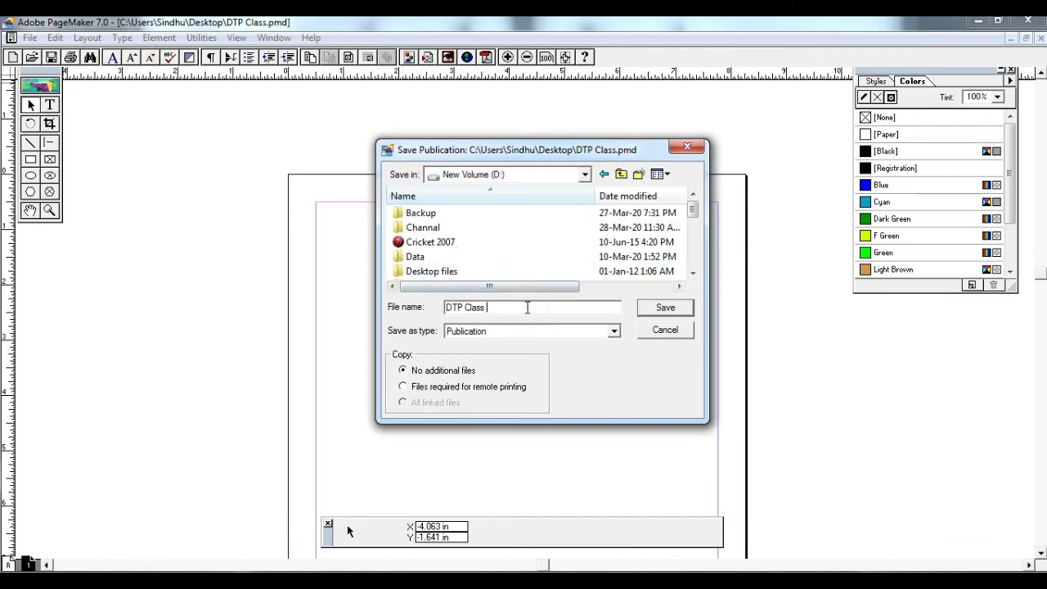
{"action": "type", "text": "te"}
{"action": "key", "text": "BackSpace"}
{"action": "left_click", "coordinate": [668, 307]}
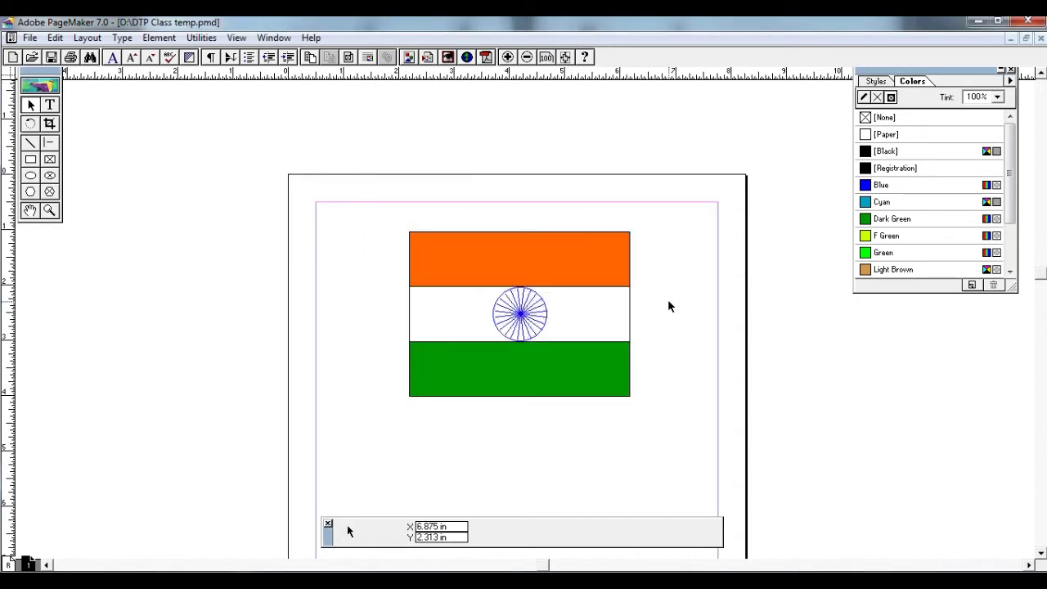
Move the flag's orange stripe off the page onto the pasteboard, then undo the move
{"action": "left_click", "coordinate": [29, 39]}
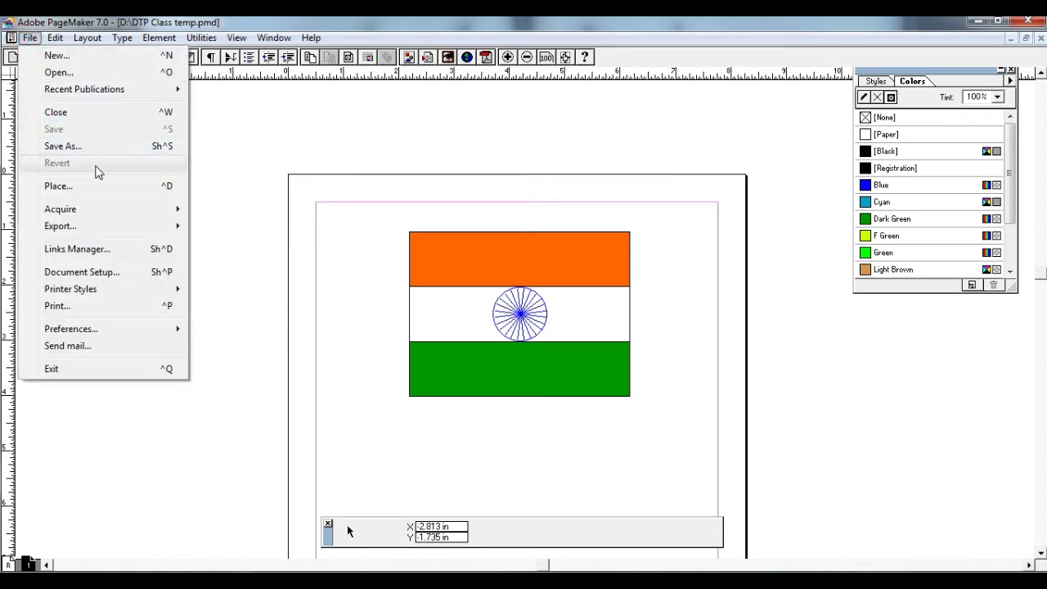
{"action": "left_click", "coordinate": [272, 224]}
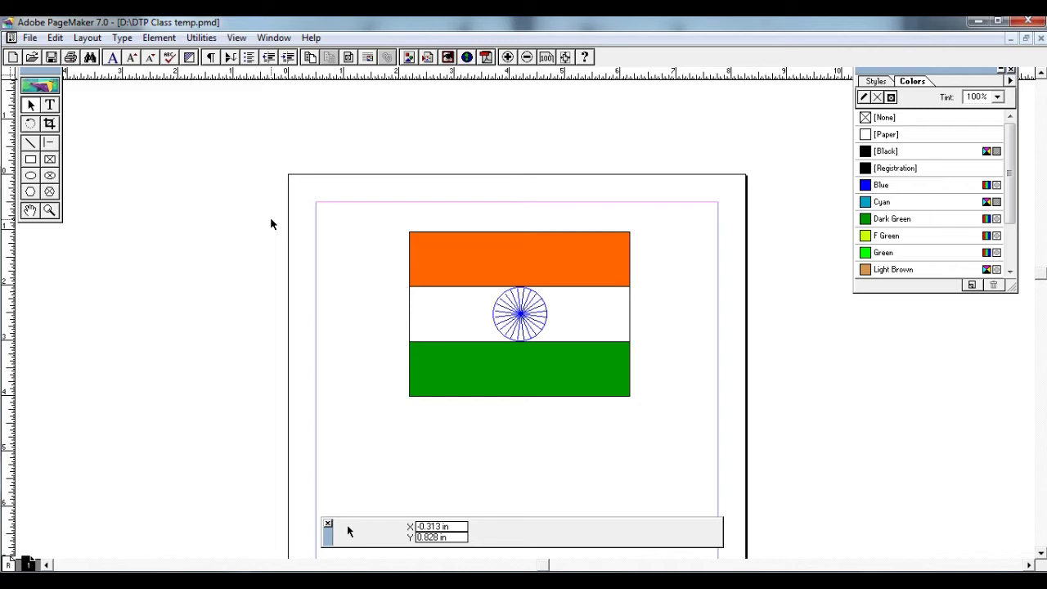
{"action": "left_click_drag", "start_coordinate": [535, 254], "coordinate": [194, 278]}
{"action": "key", "text": "ctrl+z"}
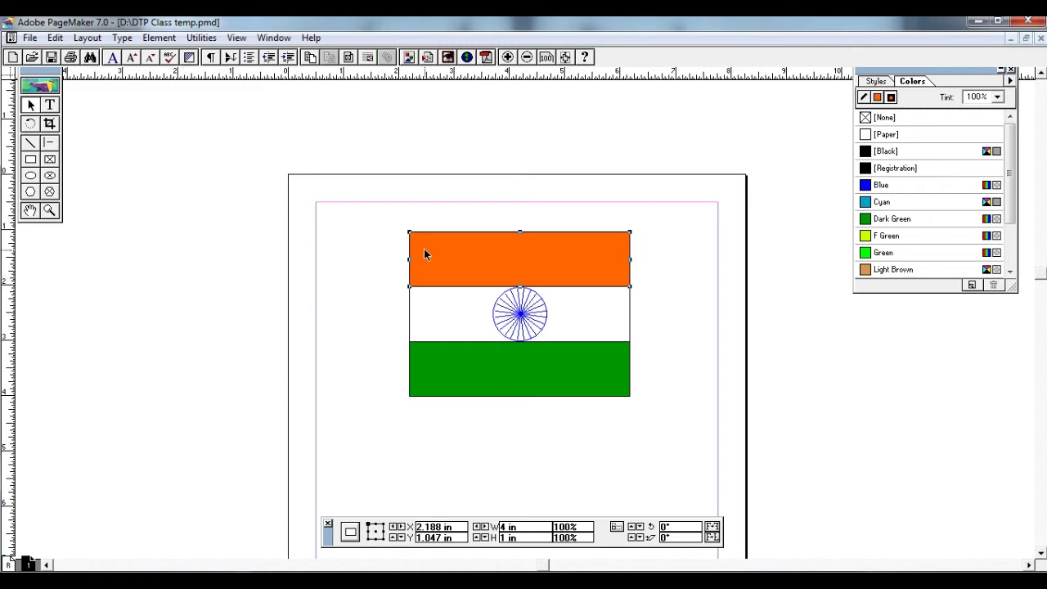
{"action": "left_click_drag", "start_coordinate": [412, 274], "coordinate": [82, 378]}
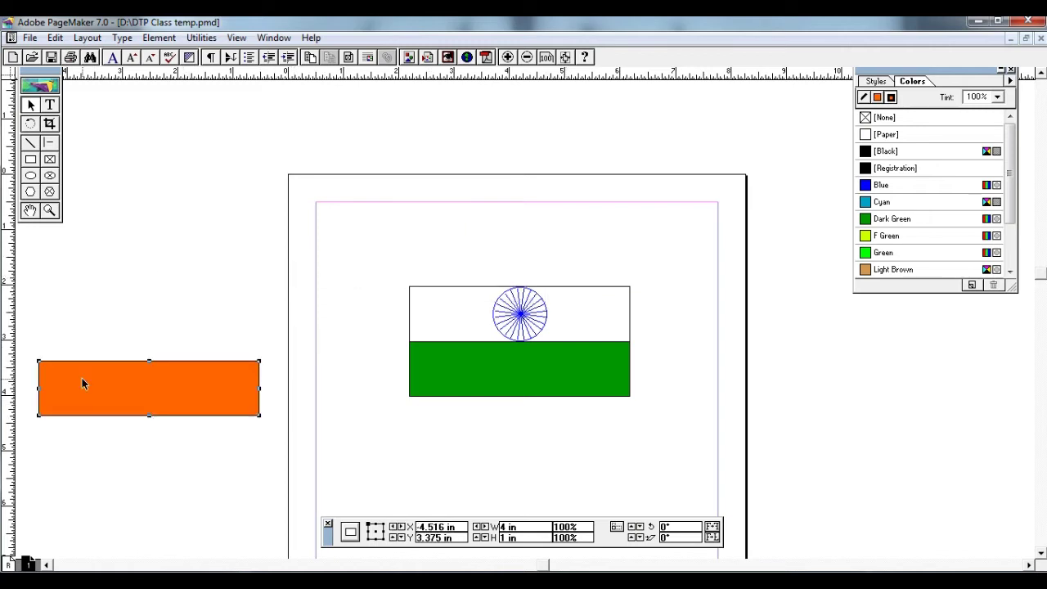
{"action": "key", "text": "ctrl+z"}
{"action": "key", "text": "ctrl+z"}
{"action": "key", "text": "ctrl+z"}
Select all parts of the flag and move it onto the pasteboard right of the page
{"action": "left_click_drag", "start_coordinate": [362, 218], "coordinate": [666, 436]}
{"action": "left_click_drag", "start_coordinate": [522, 306], "coordinate": [898, 401]}
{"action": "left_click", "coordinate": [689, 444]}
Move only the orange stripe back onto the page, then repeatedly undo and redo that move
{"action": "left_click_drag", "start_coordinate": [797, 363], "coordinate": [334, 416]}
{"action": "key", "text": "ctrl+z"}
{"action": "key", "text": "ctrl+z"}
{"action": "key", "text": "ctrl+z"}
{"action": "key", "text": "ctrl+z"}
{"action": "key", "text": "ctrl+z"}
{"action": "key", "text": "ctrl+z"}
{"action": "key", "text": "ctrl+z"}
{"action": "key", "text": "ctrl+z"}
{"action": "key", "text": "ctrl+z"}
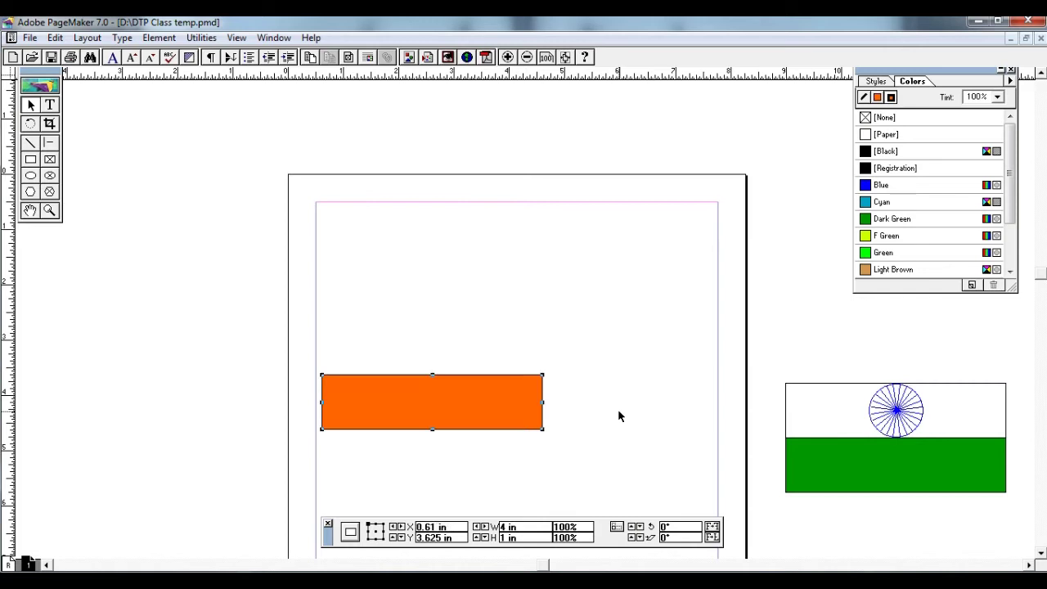
{"action": "key", "text": "ctrl+z"}
{"action": "key", "text": "ctrl+z"}
{"action": "key", "text": "ctrl+z"}
{"action": "key", "text": "ctrl+z"}
Select the complete flag on the pasteboard and move it back inside the page margins
{"action": "left_click_drag", "start_coordinate": [763, 309], "coordinate": [1039, 507]}
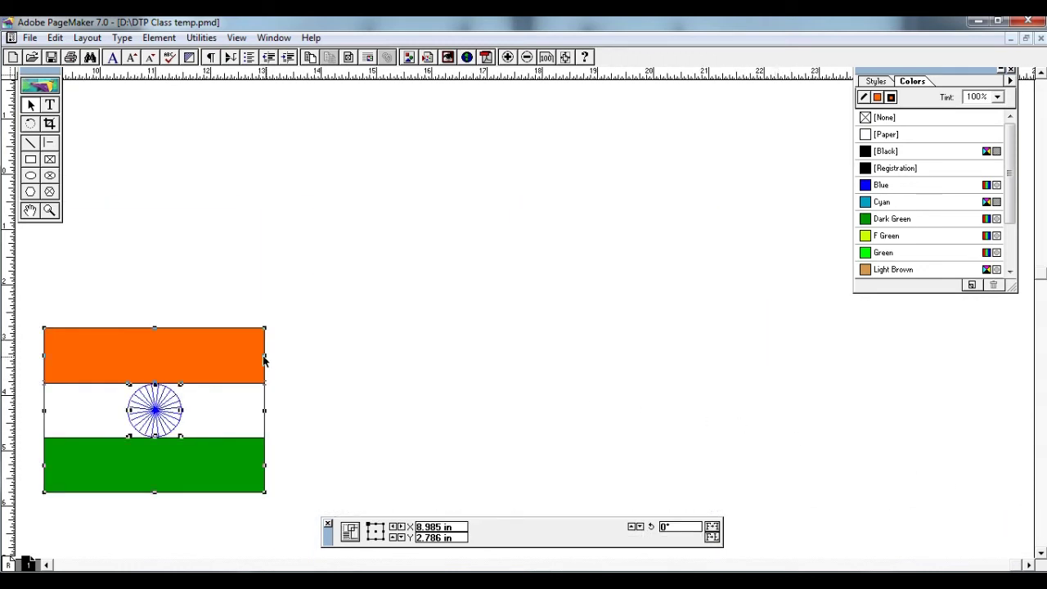
{"action": "left_click_drag", "start_coordinate": [263, 360], "coordinate": [762, 335]}
{"action": "left_click_drag", "start_coordinate": [759, 415], "coordinate": [361, 369]}
{"action": "left_click", "coordinate": [485, 232]}
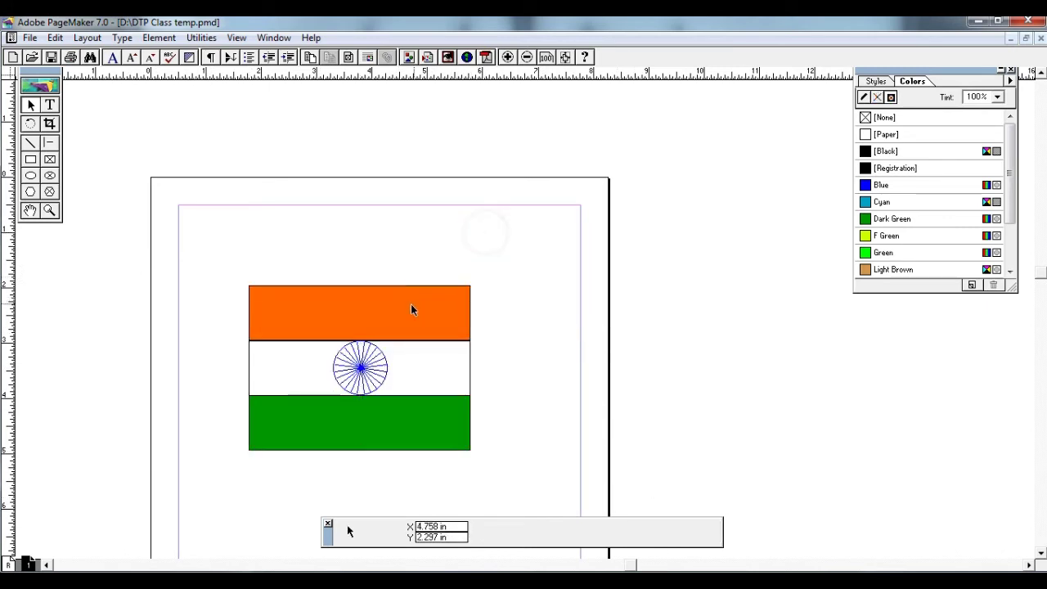
Delete the flag's orange stripe, the wheel's spokes and circle, and the green stripe, leaving the white stripe
{"action": "left_click", "coordinate": [405, 312]}
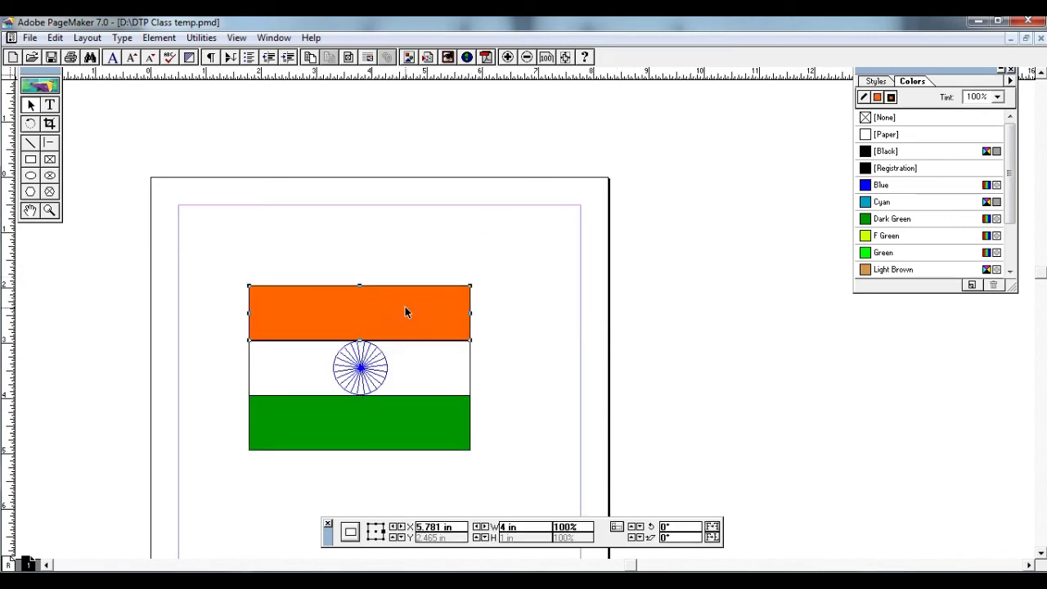
{"action": "key", "text": "Delete"}
{"action": "left_click", "coordinate": [360, 368]}
{"action": "key", "text": "Delete"}
{"action": "left_click", "coordinate": [371, 423]}
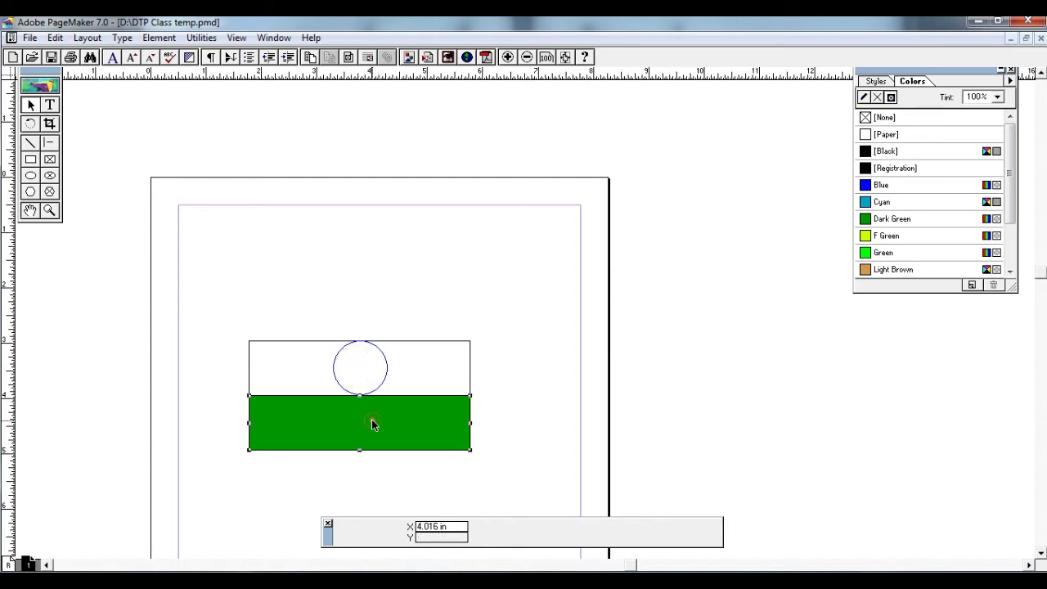
{"action": "key", "text": "Delete"}
{"action": "left_click", "coordinate": [362, 392]}
{"action": "key", "text": "Delete"}
Move the remaining white stripe off the page, then repeatedly undo and redo that move
{"action": "left_click_drag", "start_coordinate": [381, 395], "coordinate": [880, 408]}
{"action": "key", "text": "ctrl+z"}
{"action": "key", "text": "ctrl+z"}
{"action": "key", "text": "ctrl+z"}
{"action": "key", "text": "ctrl+z"}
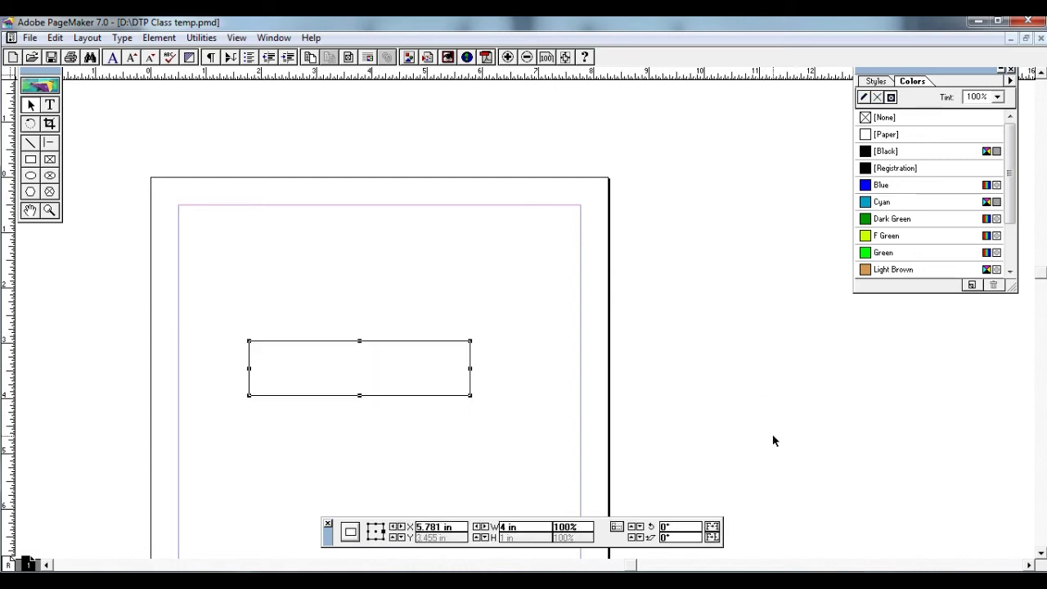
{"action": "key", "text": "ctrl+z"}
{"action": "key", "text": "ctrl+z"}
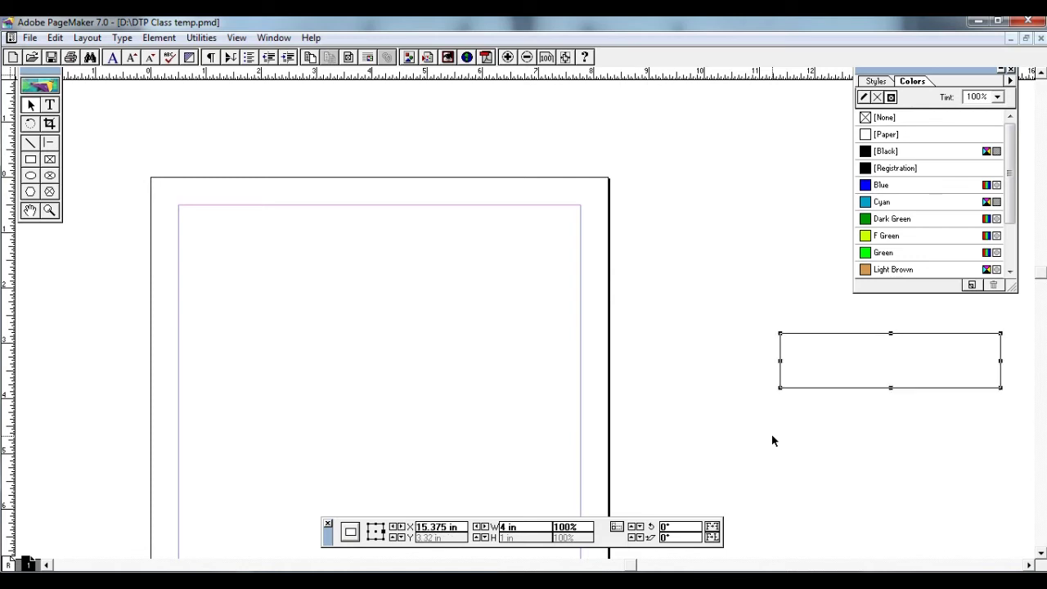
{"action": "key", "text": "ctrl+z"}
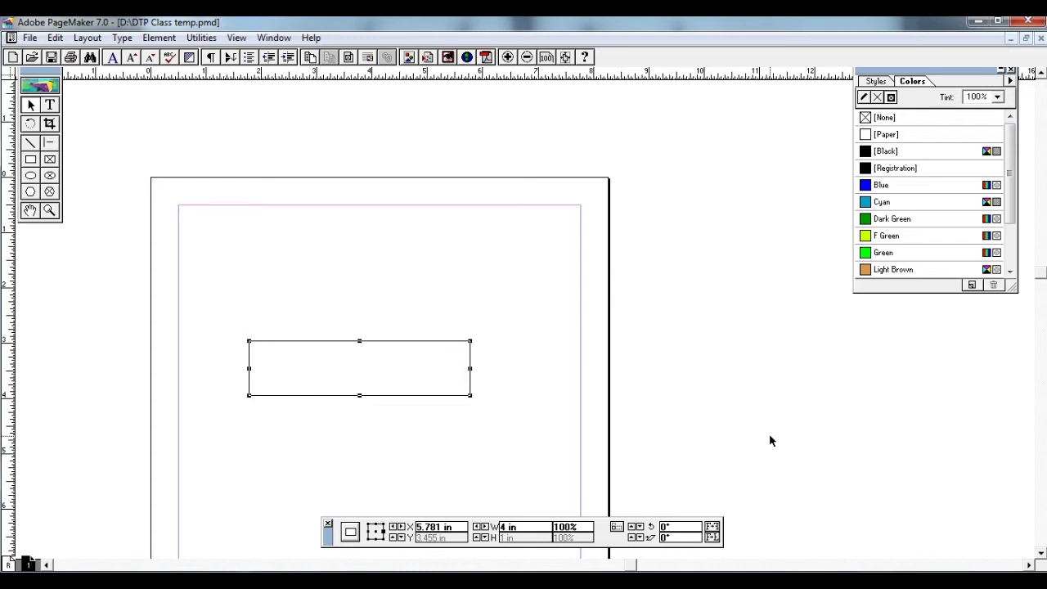
Revert the publication to its last-saved version
{"action": "left_click", "coordinate": [28, 38]}
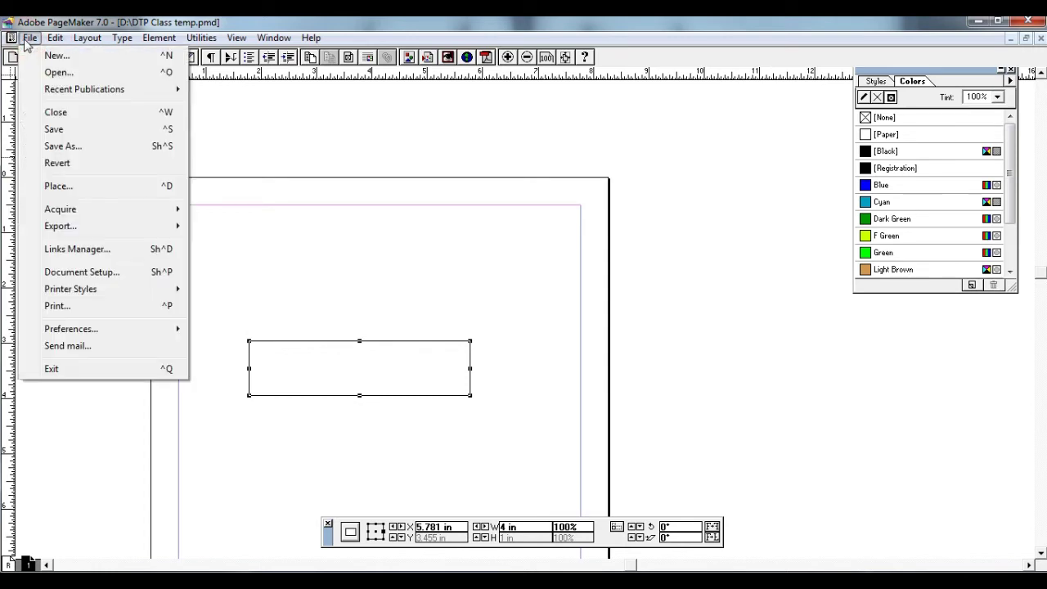
{"action": "left_click", "coordinate": [64, 171]}
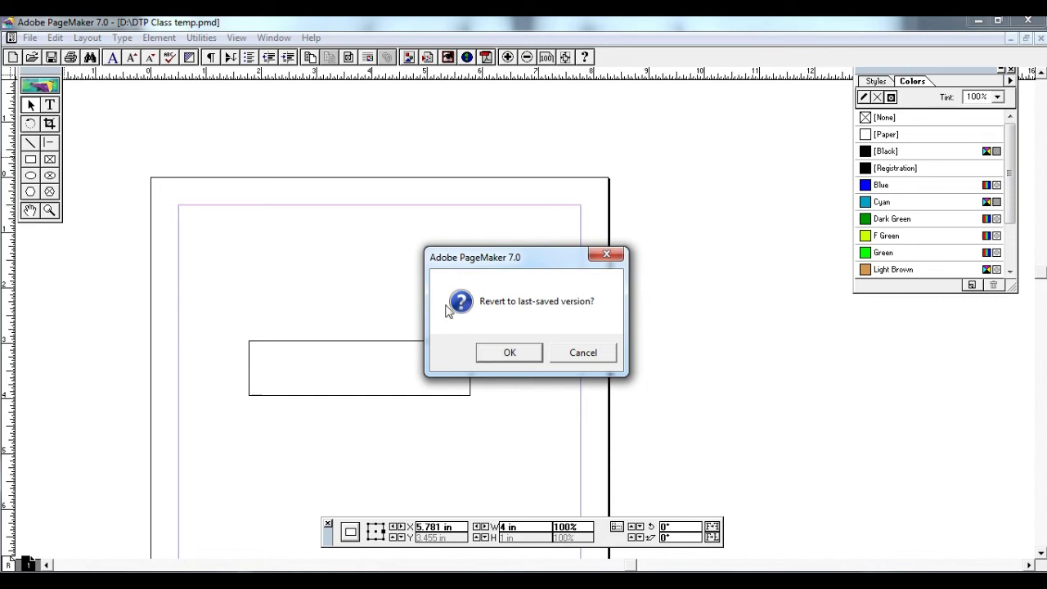
{"action": "left_click", "coordinate": [510, 357]}
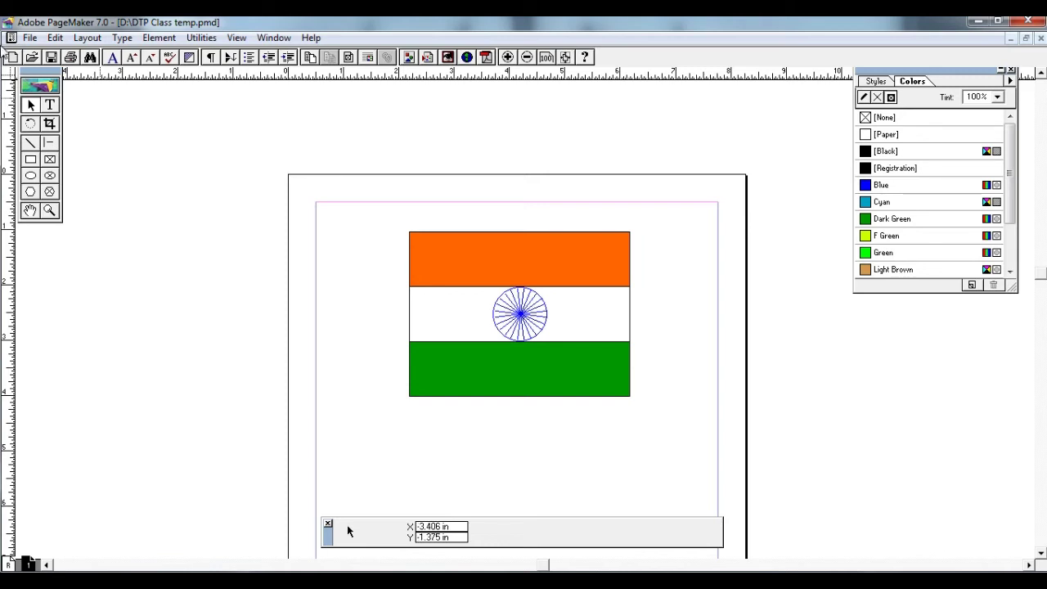
Move the whole flag onto the pasteboard left of the page, its right edge at about X -1.5 in
{"action": "left_click", "coordinate": [30, 37]}
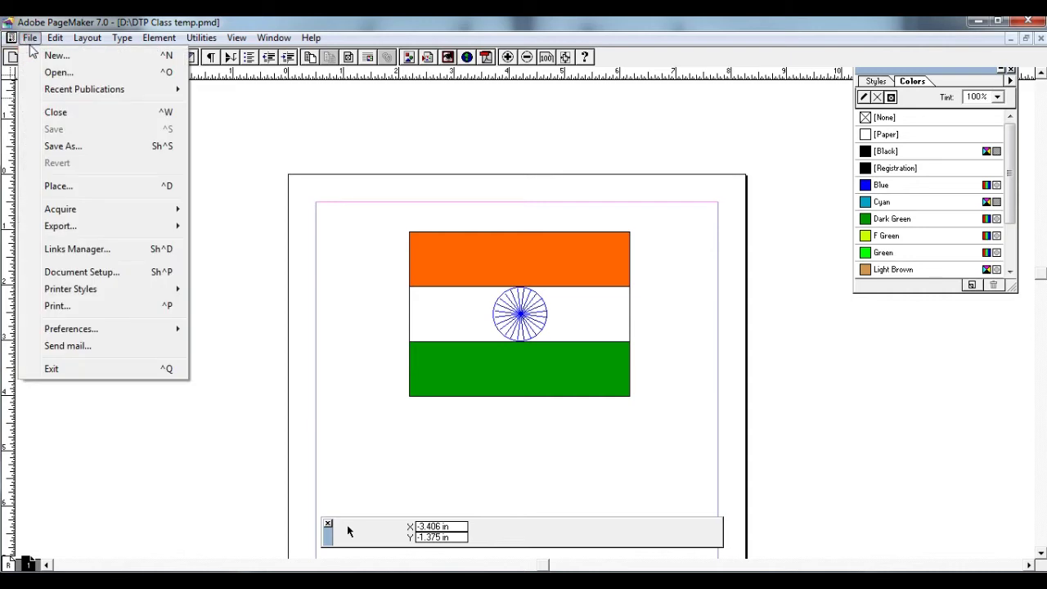
{"action": "left_click", "coordinate": [220, 175]}
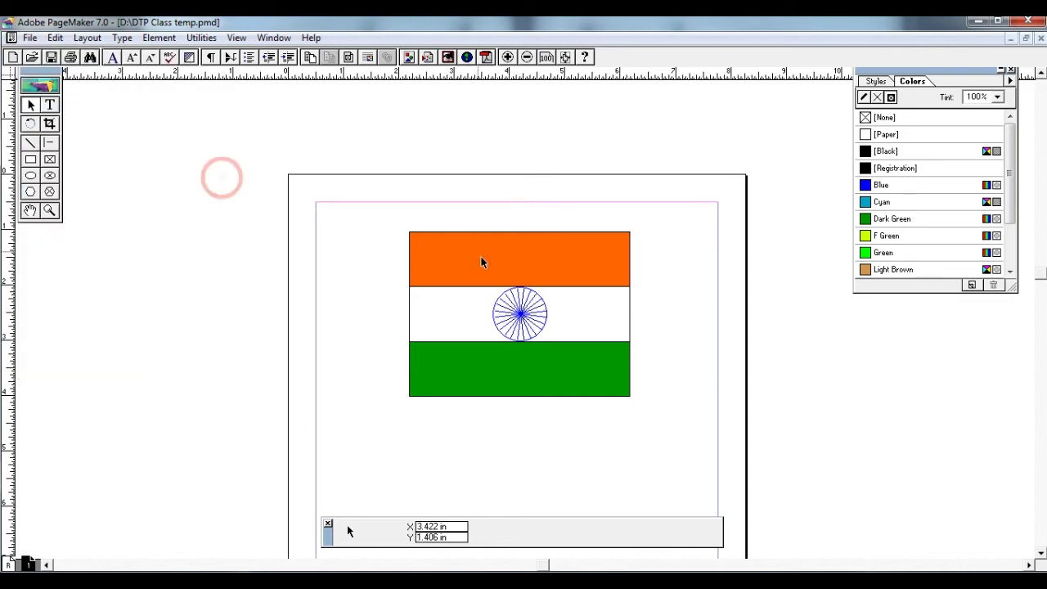
{"action": "left_click_drag", "start_coordinate": [364, 209], "coordinate": [614, 382]}
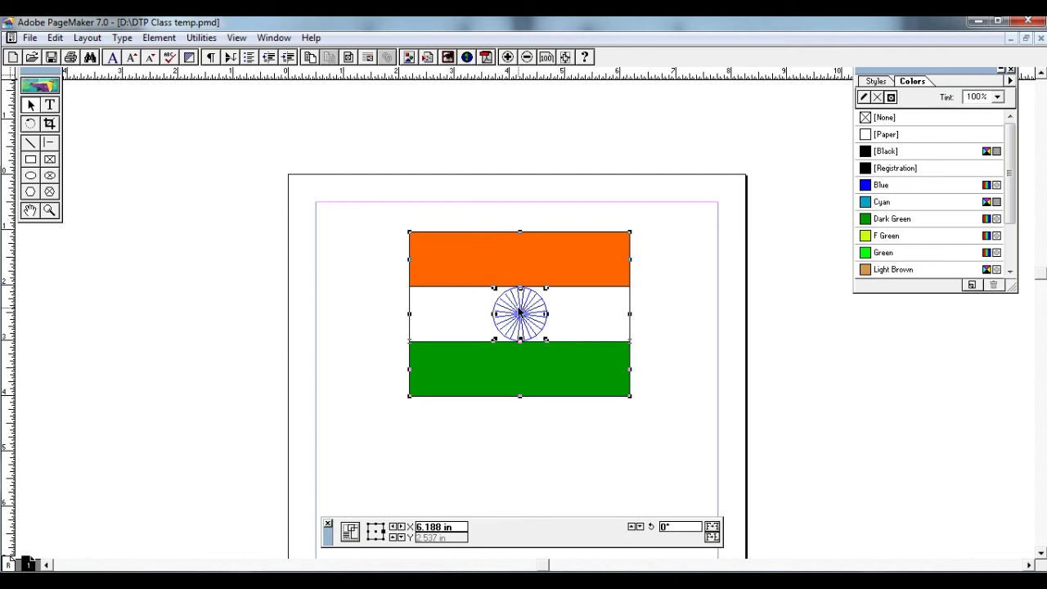
{"action": "left_click_drag", "start_coordinate": [523, 315], "coordinate": [114, 369]}
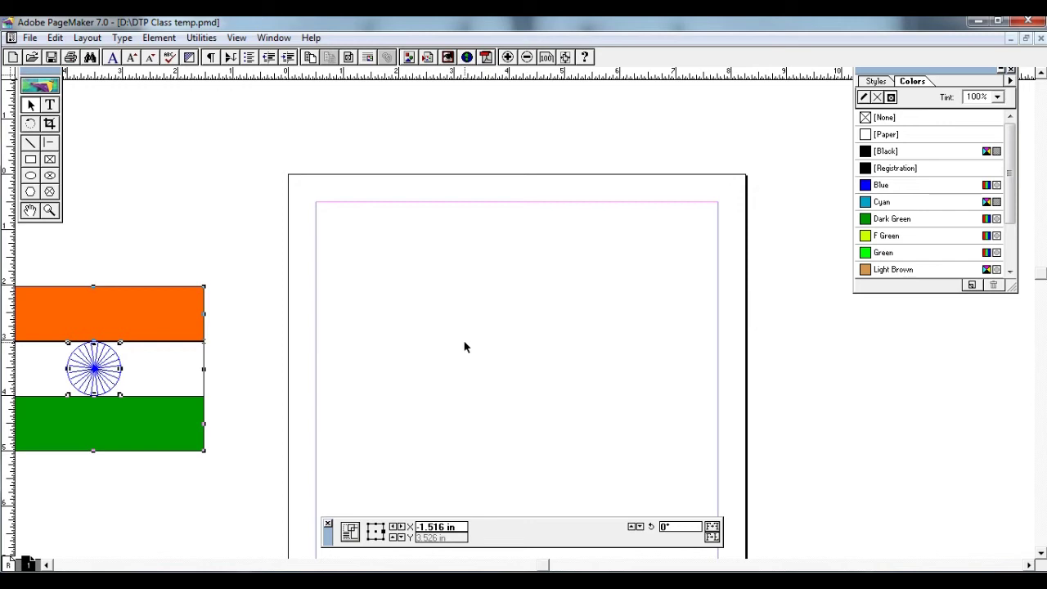
Start placing a file and browse to the Sample Pictures folder in the Pictures library
{"action": "left_click", "coordinate": [25, 39]}
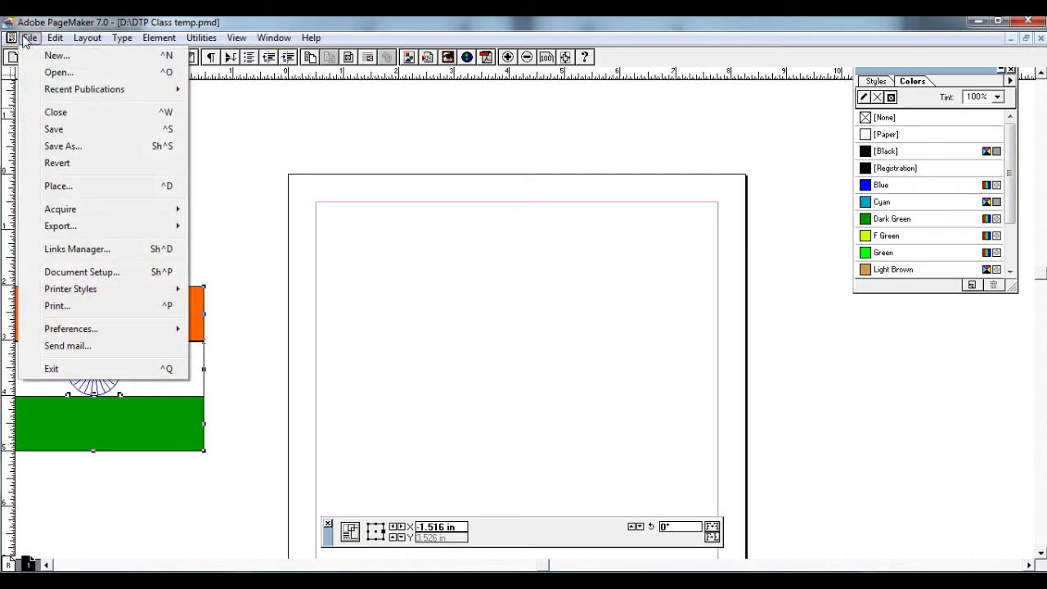
{"action": "left_click", "coordinate": [71, 190]}
{"action": "left_click_drag", "start_coordinate": [193, 92], "coordinate": [512, 180]}
{"action": "left_click", "coordinate": [498, 204]}
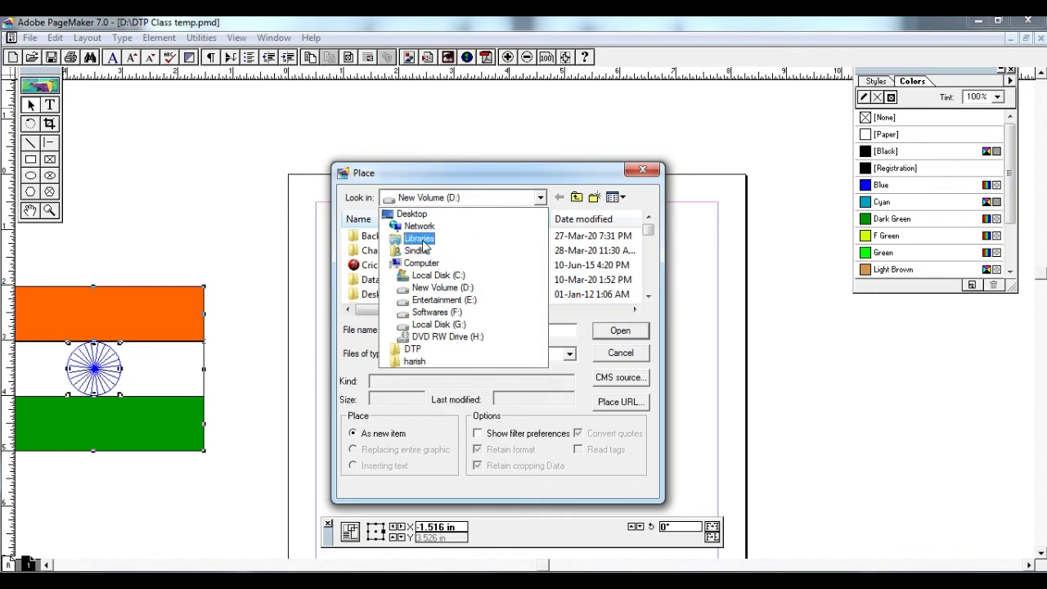
{"action": "left_click", "coordinate": [421, 242]}
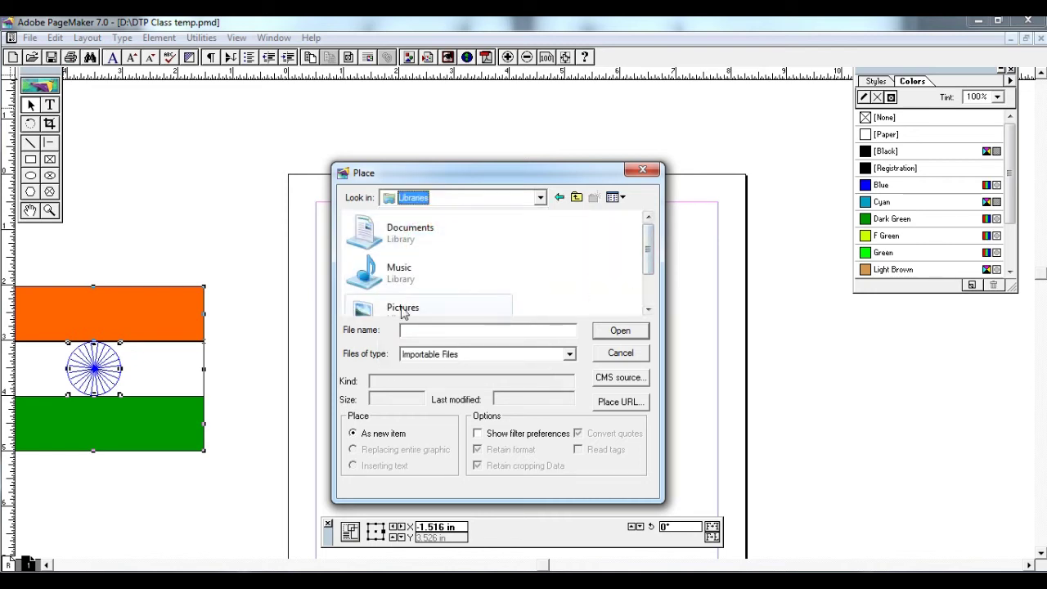
{"action": "double_click", "coordinate": [399, 304]}
{"action": "double_click", "coordinate": [456, 260]}
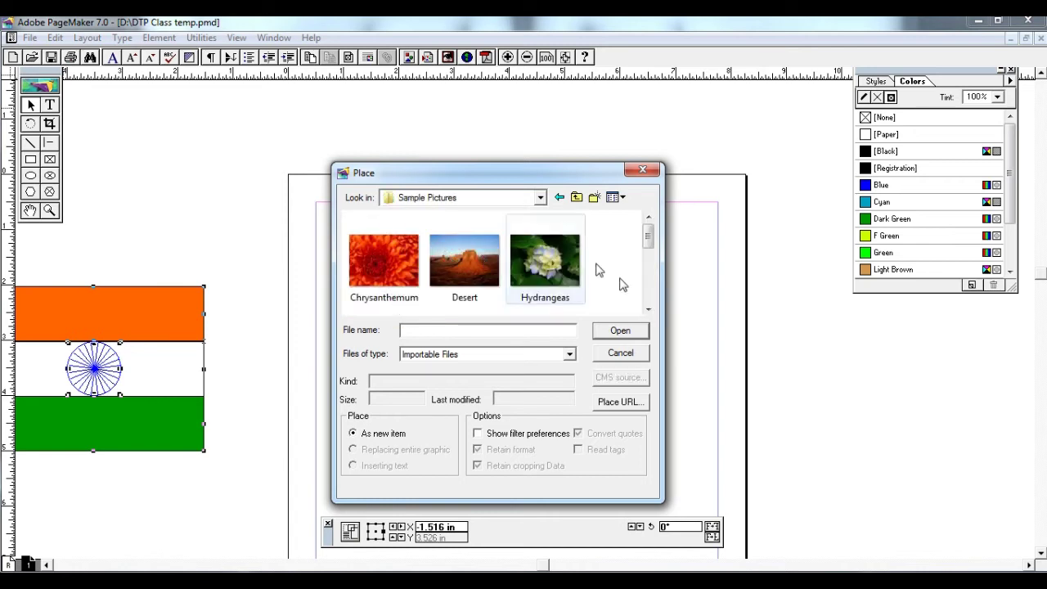
Place the Jellyfish picture on the page, including a complete copy of it in the publication
{"action": "left_click", "coordinate": [648, 310]}
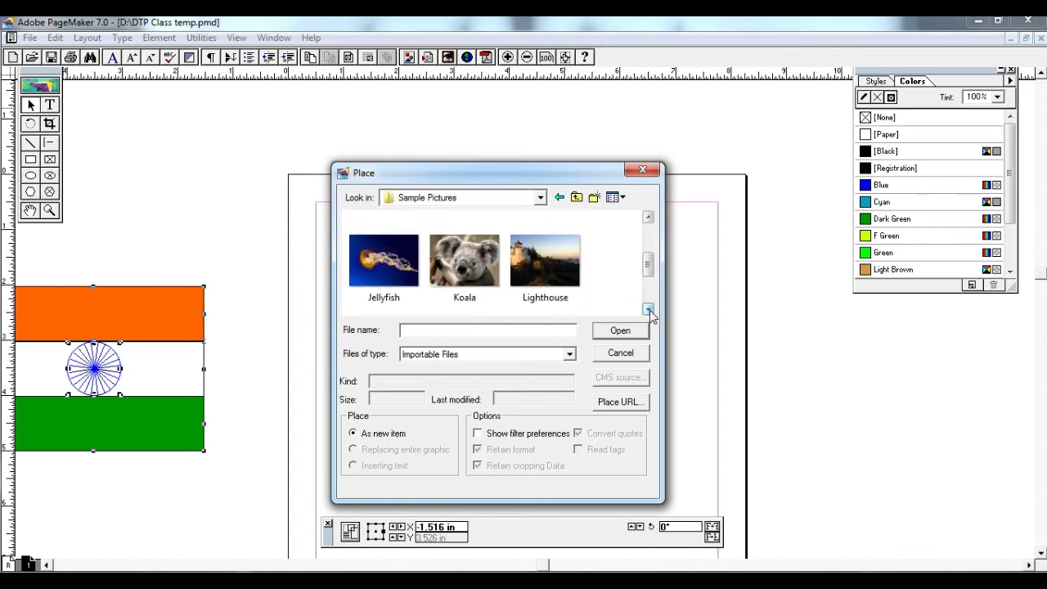
{"action": "left_click", "coordinate": [384, 262]}
{"action": "left_click", "coordinate": [607, 334]}
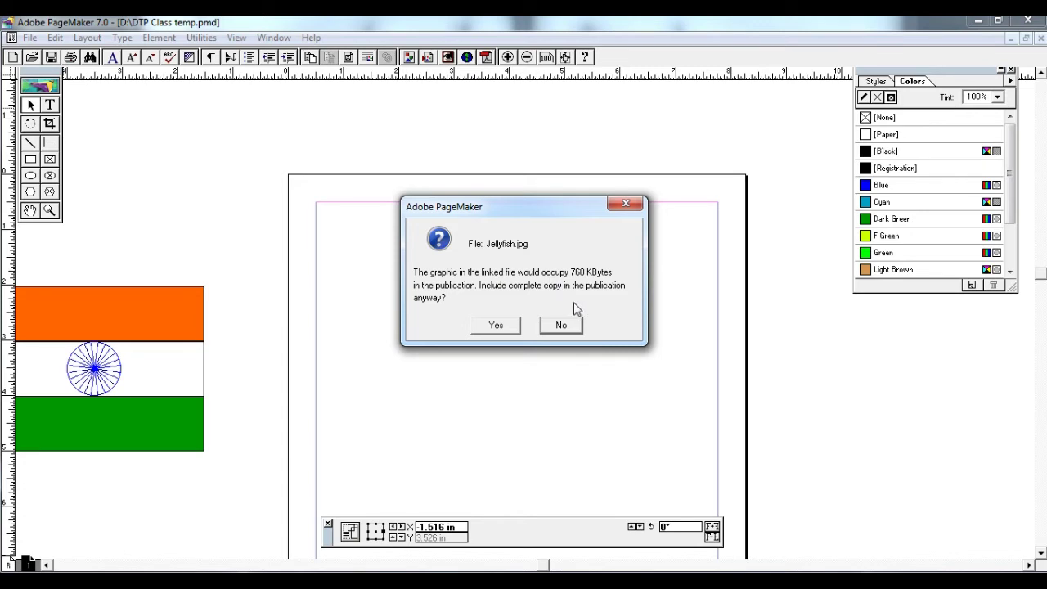
{"action": "left_click", "coordinate": [497, 326]}
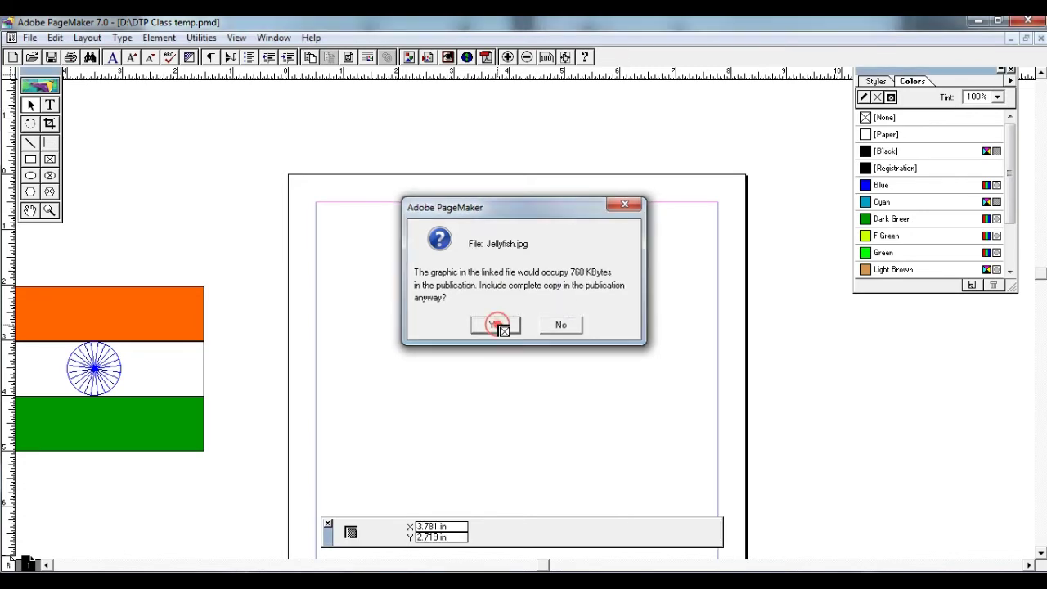
{"action": "left_click", "coordinate": [388, 275]}
Scale the jellyfish picture to about 3.08 by 2.31 in and fit it into the page's upper-right margin corner
{"action": "left_click_drag", "start_coordinate": [456, 341], "coordinate": [325, 215]}
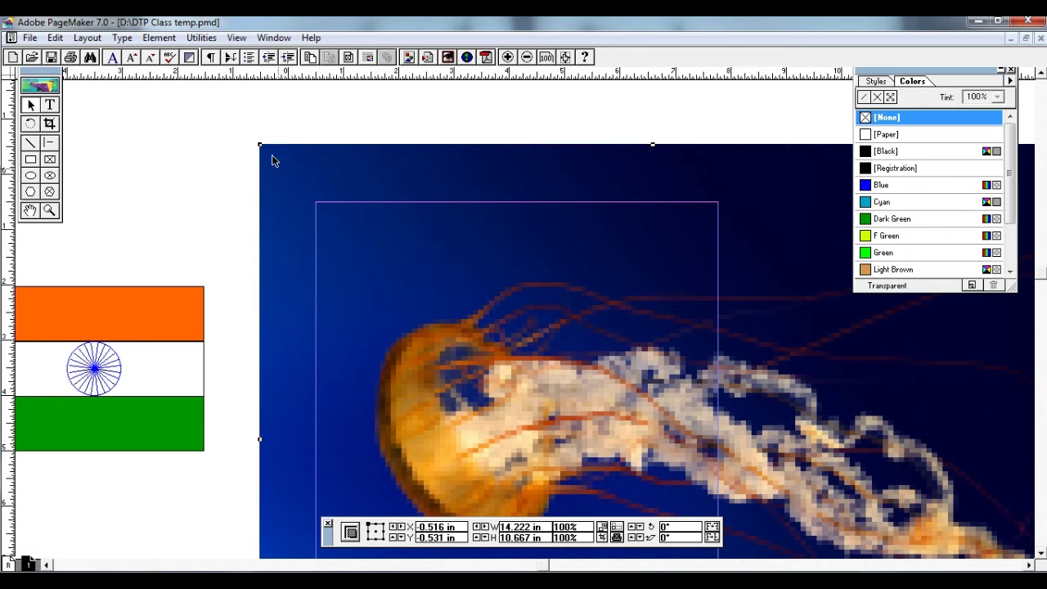
{"action": "left_click_drag", "start_coordinate": [262, 149], "coordinate": [732, 434]}
{"action": "left_click_drag", "start_coordinate": [830, 514], "coordinate": [455, 246]}
{"action": "left_click_drag", "start_coordinate": [670, 462], "coordinate": [637, 439]}
{"action": "left_click_drag", "start_coordinate": [481, 306], "coordinate": [509, 289]}
{"action": "left_click_drag", "start_coordinate": [383, 211], "coordinate": [489, 260]}
{"action": "left_click_drag", "start_coordinate": [546, 352], "coordinate": [606, 265]}
Place the Desert picture on the page, including a complete copy of it in the publication
{"action": "key", "text": "ctrl+d"}
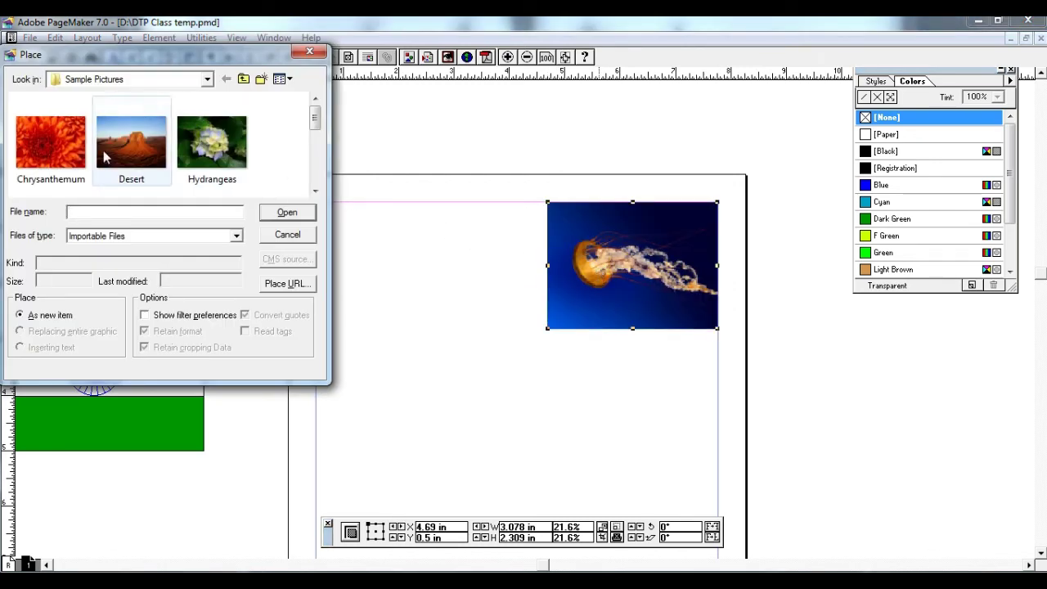
{"action": "left_click", "coordinate": [130, 143]}
{"action": "left_click", "coordinate": [307, 214]}
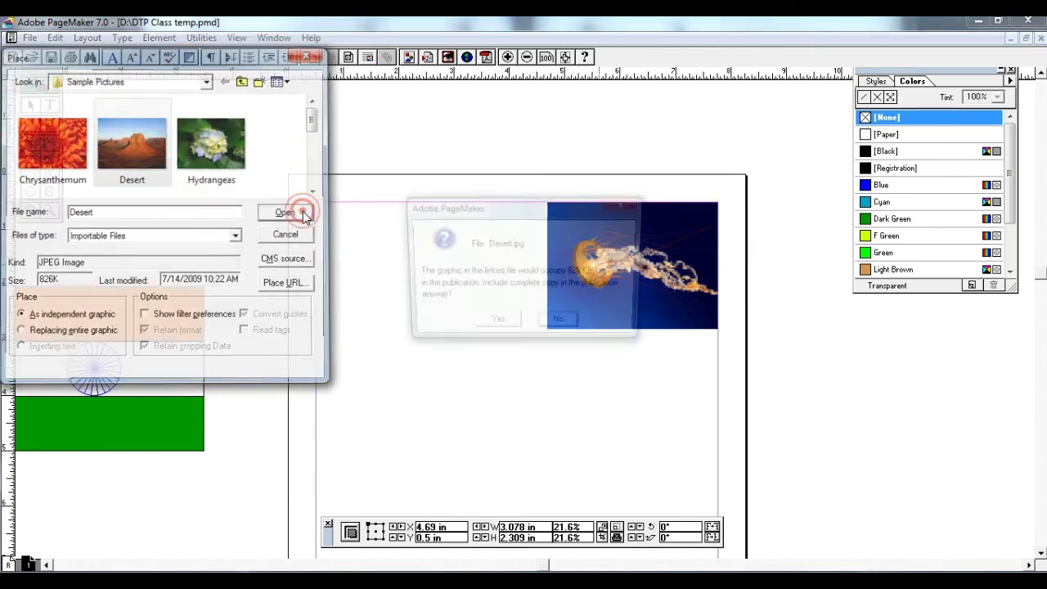
{"action": "left_click", "coordinate": [497, 326]}
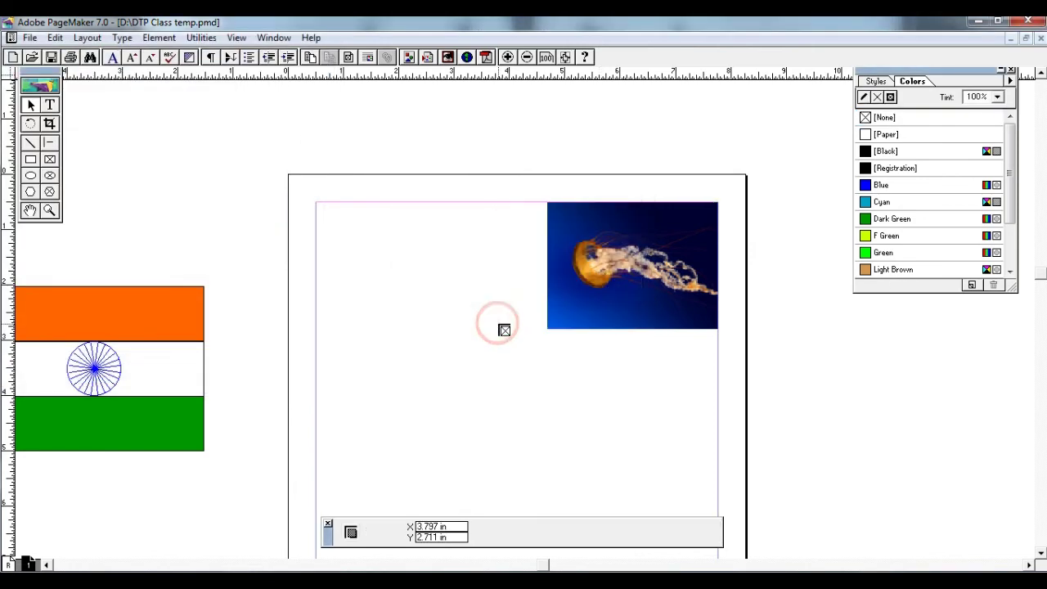
{"action": "left_click", "coordinate": [411, 282]}
Shift the desert picture up, shrink it from its upper-left corner, and set its width to 6 in with proportional height
{"action": "left_click_drag", "start_coordinate": [456, 341], "coordinate": [319, 223]}
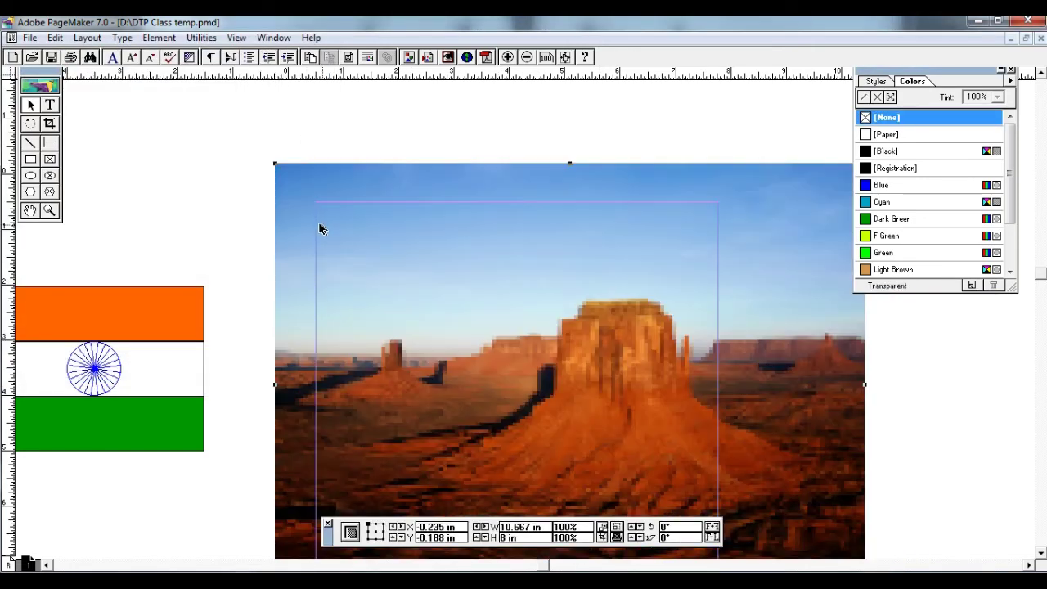
{"action": "left_click_drag", "start_coordinate": [274, 163], "coordinate": [344, 222]}
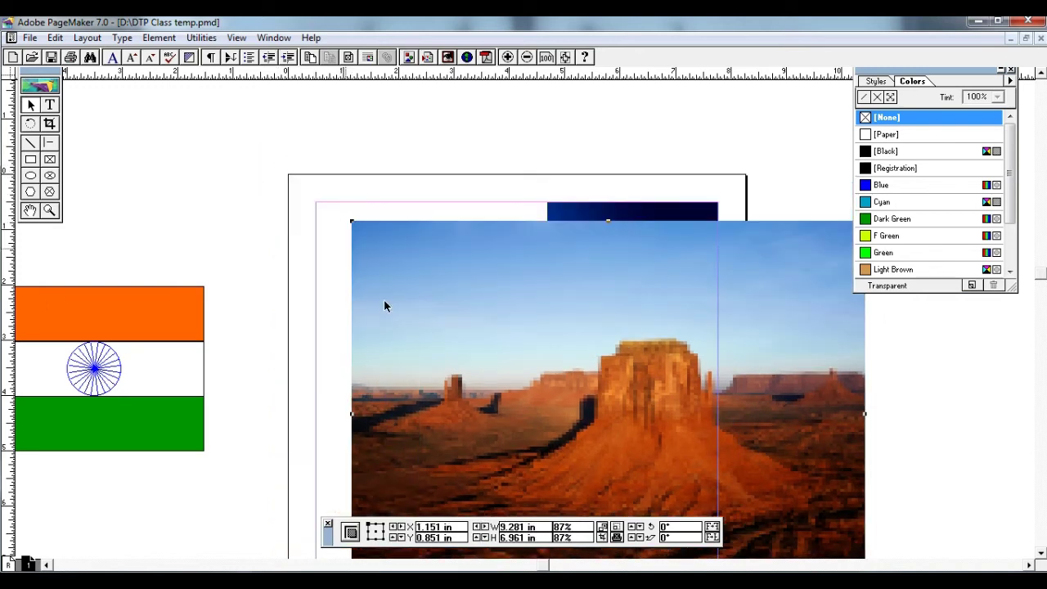
{"action": "left_click_drag", "start_coordinate": [538, 537], "coordinate": [485, 528]}
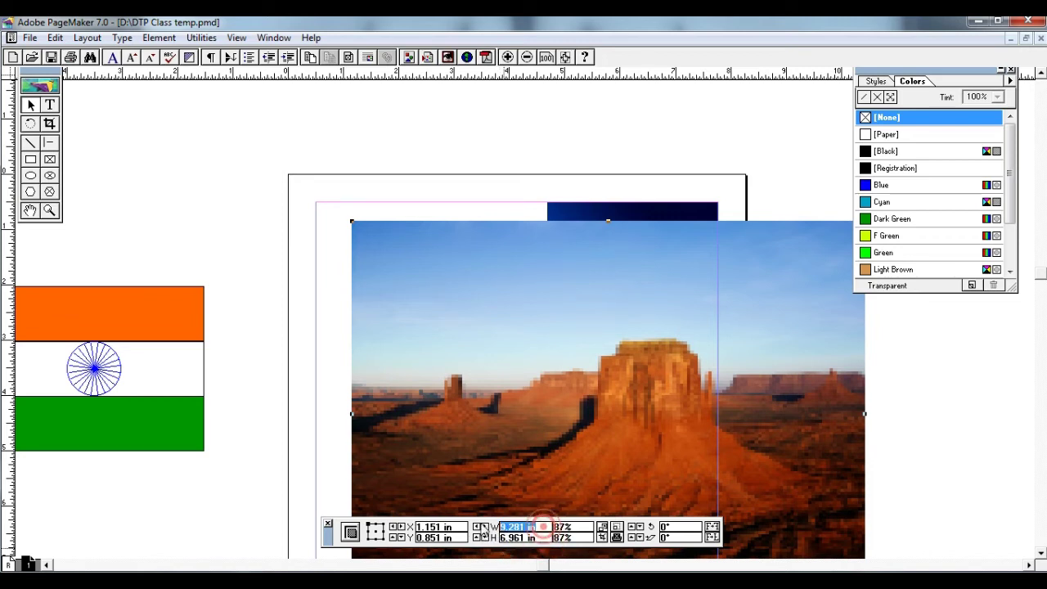
{"action": "type", "text": "6"}
{"action": "key", "text": "Tab"}
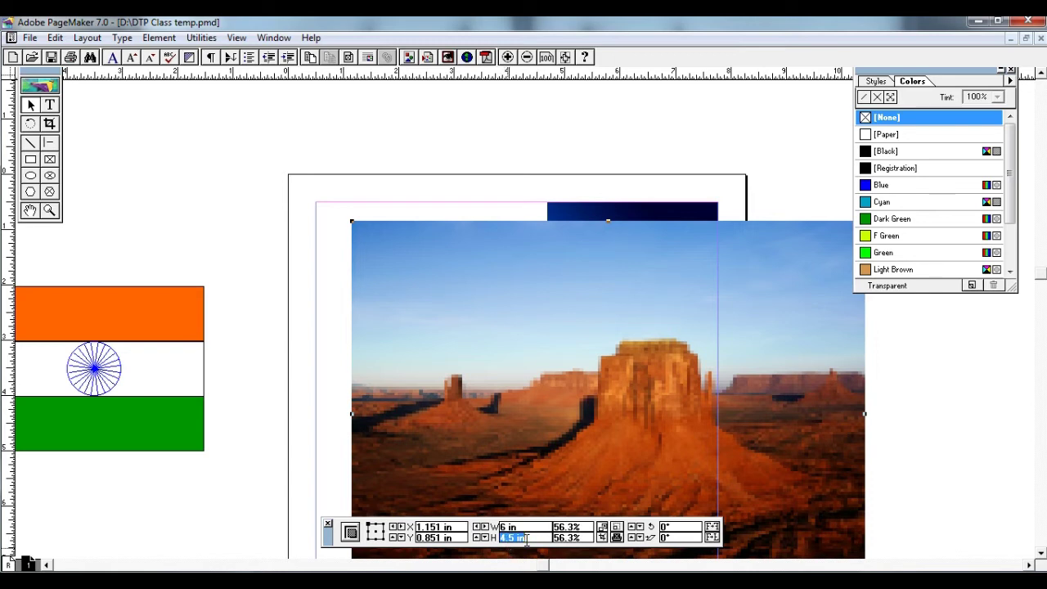
{"action": "key", "text": "Return"}
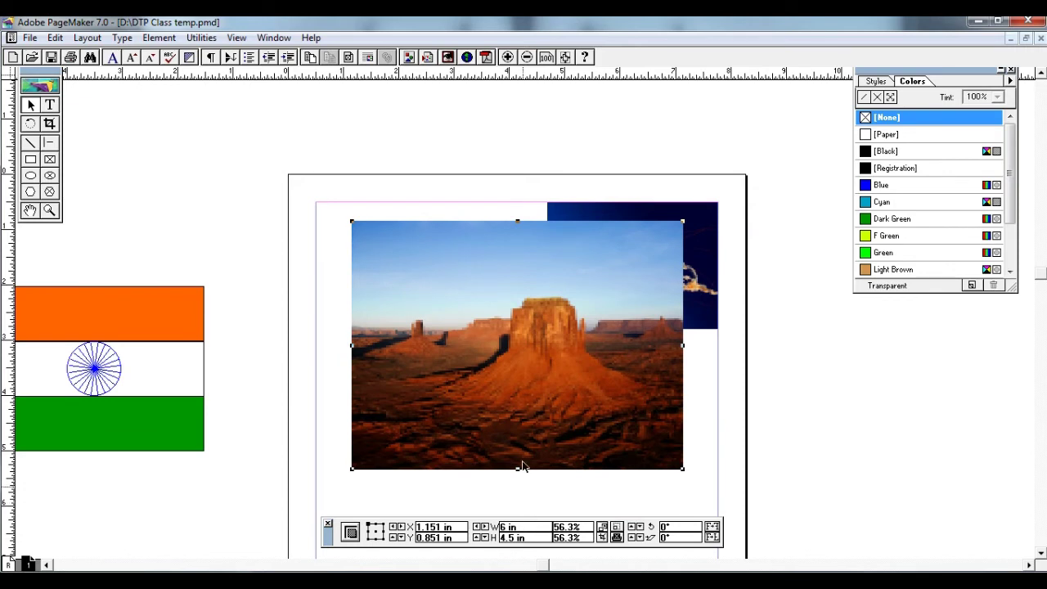
Scale the desert picture to about 3.06 by 2.3 in and align it with the top margin beside the jellyfish
{"action": "left_click_drag", "start_coordinate": [683, 474], "coordinate": [633, 358]}
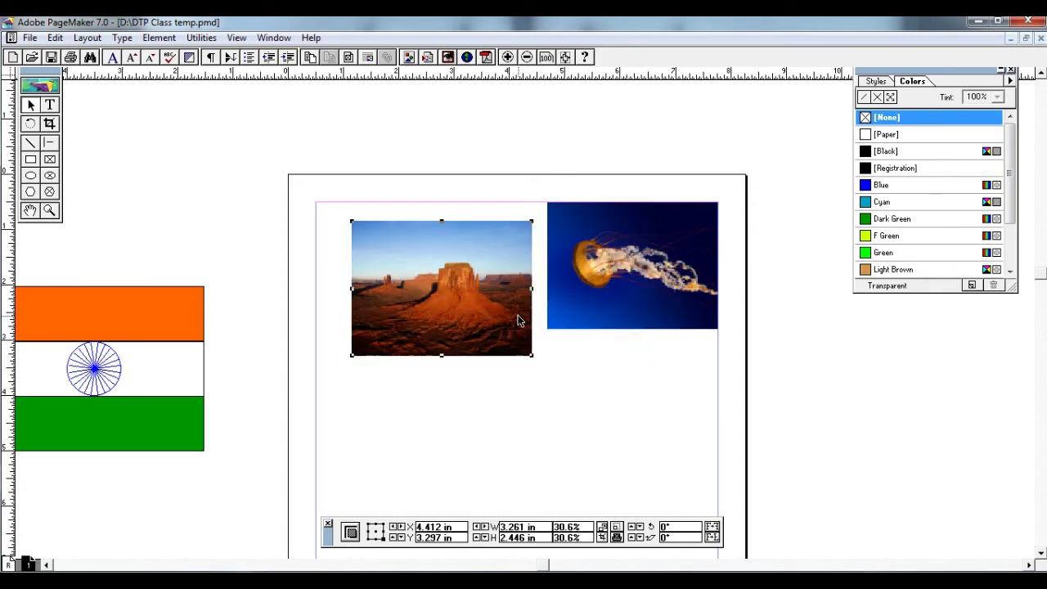
{"action": "left_click_drag", "start_coordinate": [517, 314], "coordinate": [517, 298]}
{"action": "left_click_drag", "start_coordinate": [531, 335], "coordinate": [534, 329]}
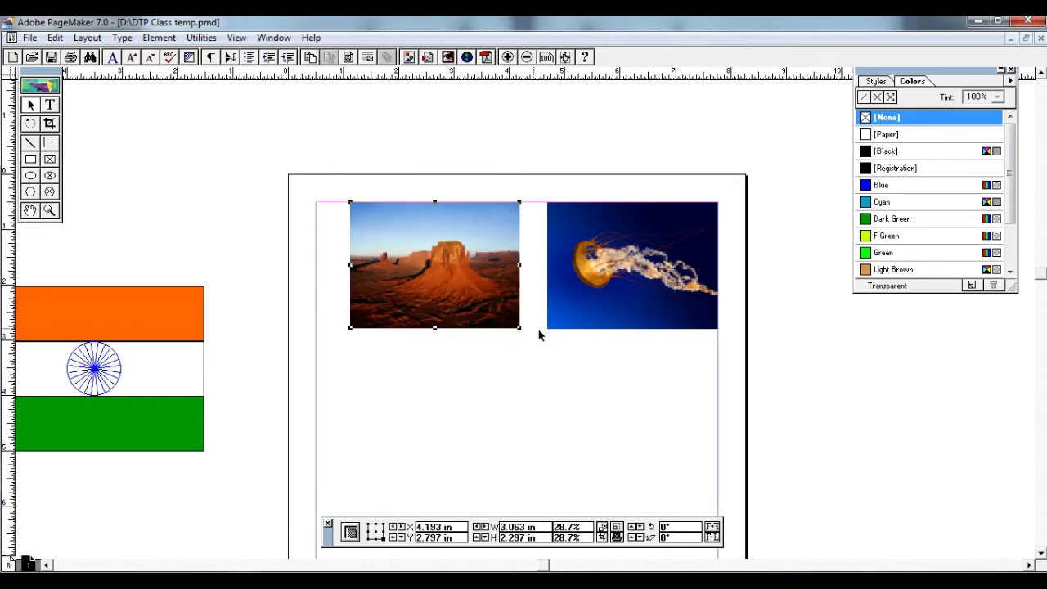
Place the Hydrangeas picture on the page below the other two, including a complete copy of it in the publication
{"action": "key", "text": "ctrl+d"}
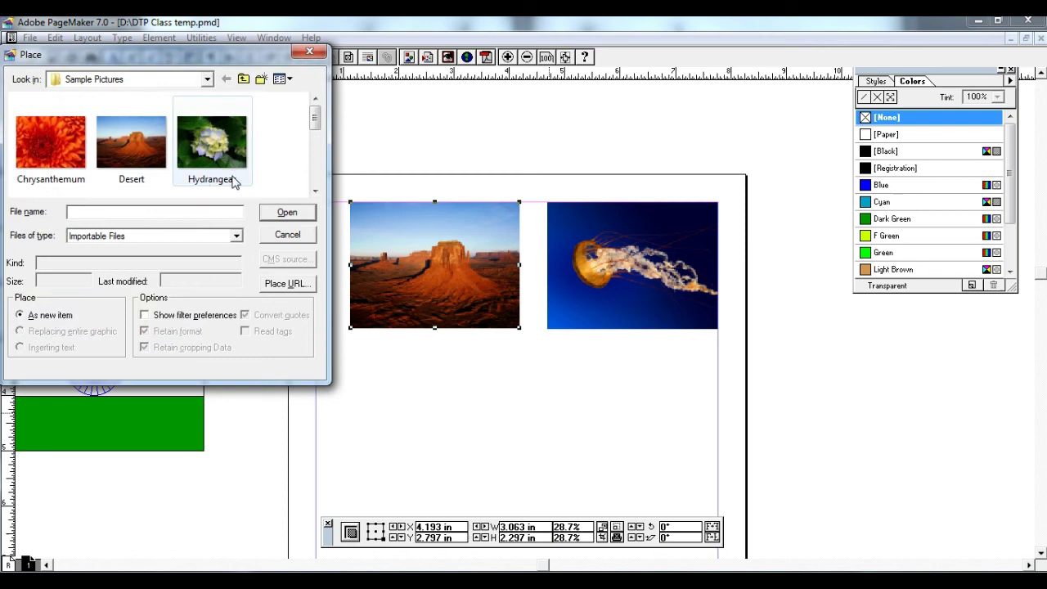
{"action": "left_click", "coordinate": [212, 145]}
{"action": "left_click", "coordinate": [305, 213]}
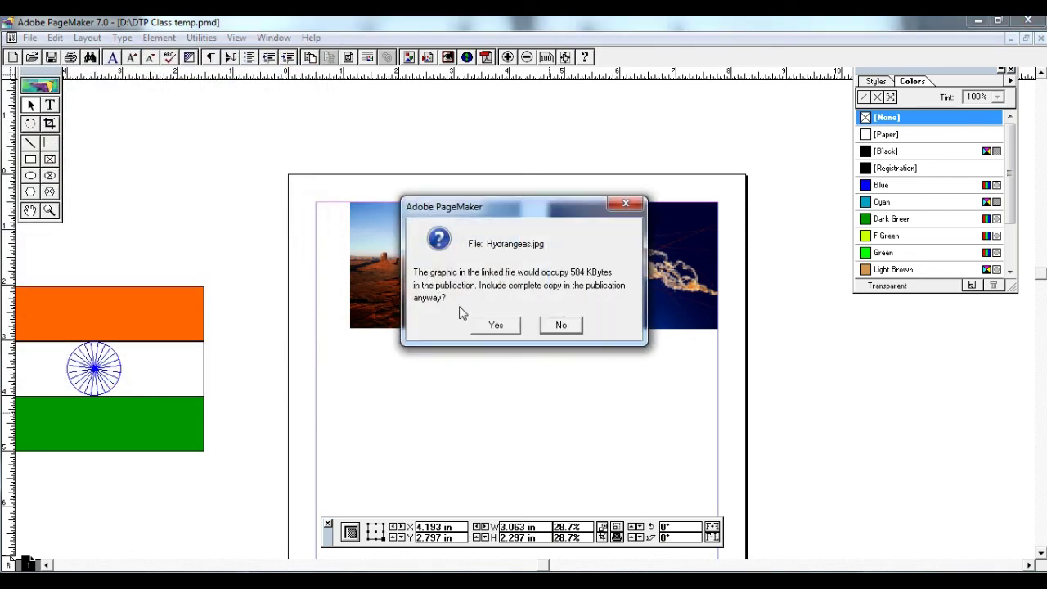
{"action": "left_click", "coordinate": [497, 323]}
{"action": "left_click_drag", "start_coordinate": [483, 386], "coordinate": [472, 240]}
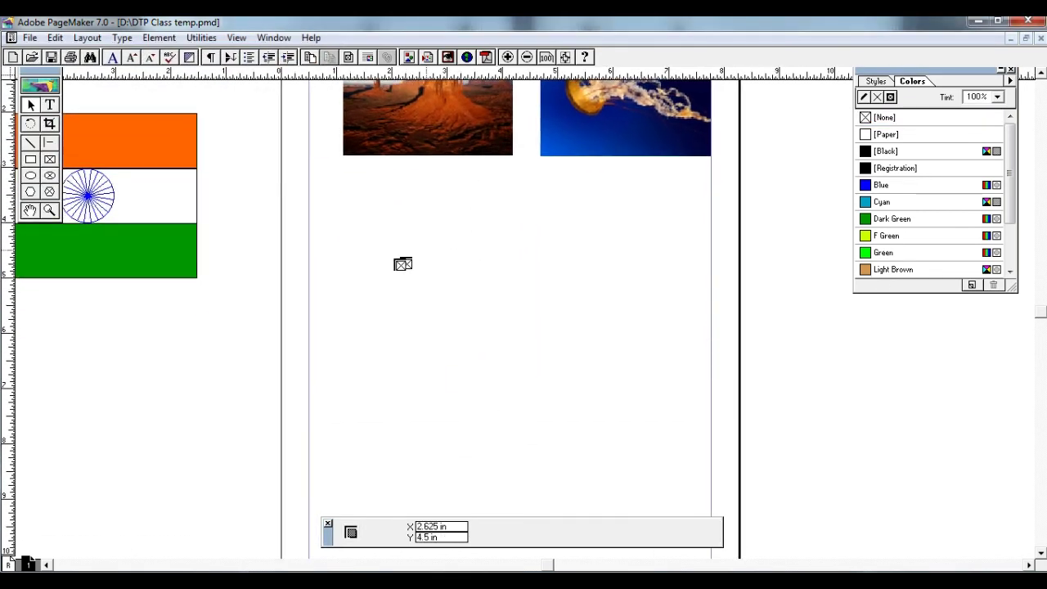
{"action": "left_click", "coordinate": [393, 260]}
Scale the hydrangeas picture to about 3.06 by 2.3 in and position it directly below the desert picture
{"action": "left_click_drag", "start_coordinate": [392, 260], "coordinate": [695, 488]}
{"action": "left_click_drag", "start_coordinate": [808, 515], "coordinate": [433, 229]}
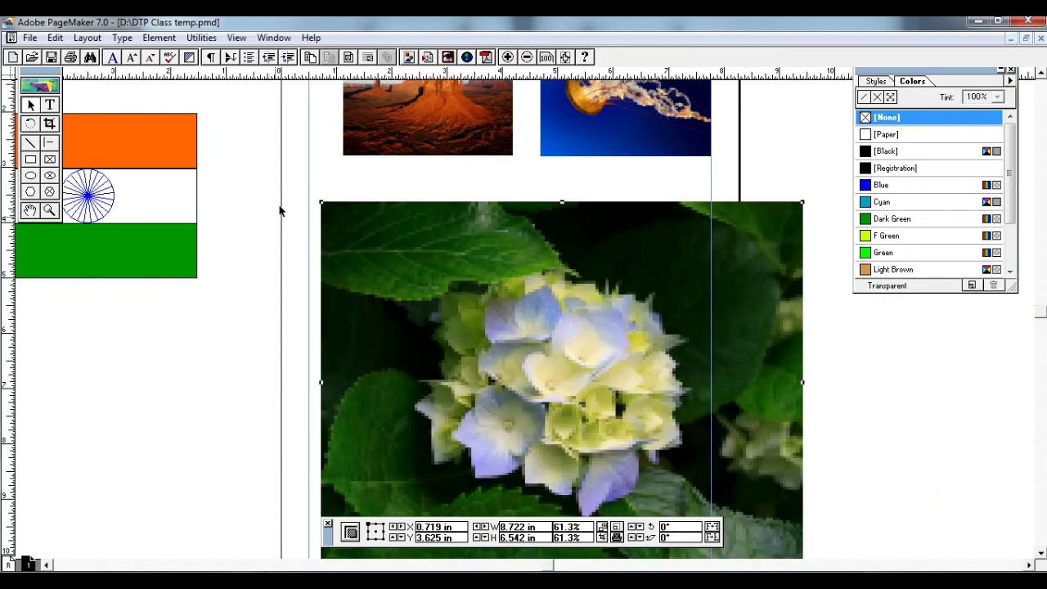
{"action": "left_click_drag", "start_coordinate": [322, 204], "coordinate": [593, 406]}
{"action": "left_click_drag", "start_coordinate": [654, 440], "coordinate": [407, 218]}
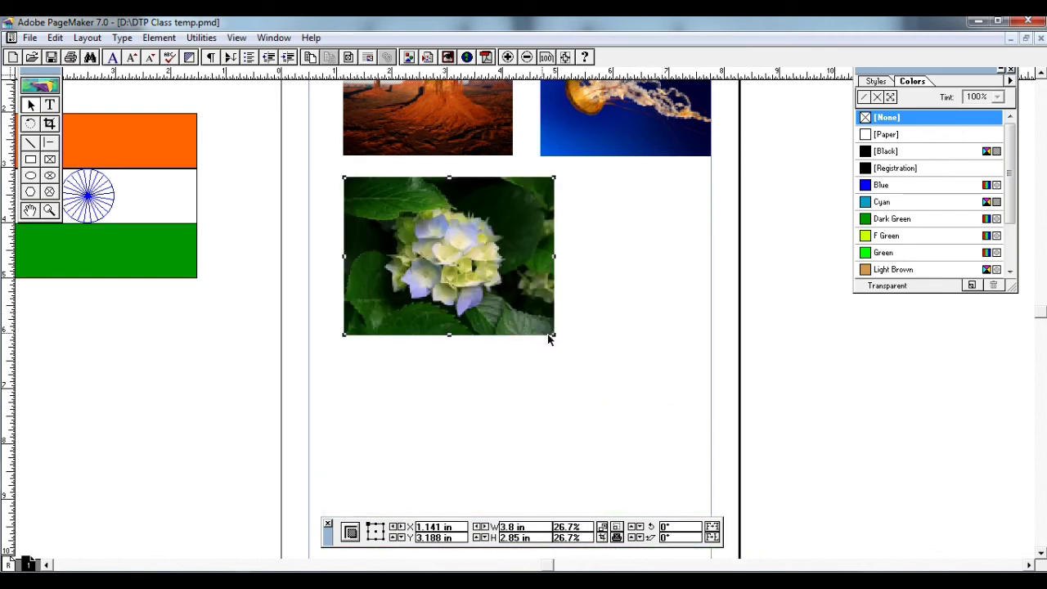
{"action": "left_click_drag", "start_coordinate": [555, 335], "coordinate": [513, 308]}
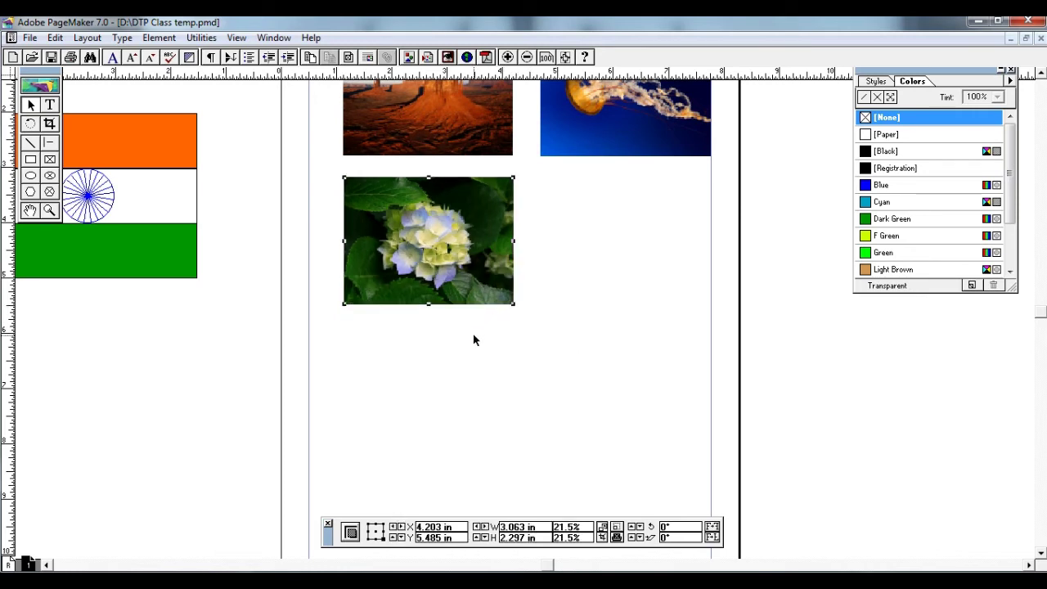
{"action": "left_click_drag", "start_coordinate": [605, 242], "coordinate": [582, 380]}
{"action": "left_click", "coordinate": [30, 38]}
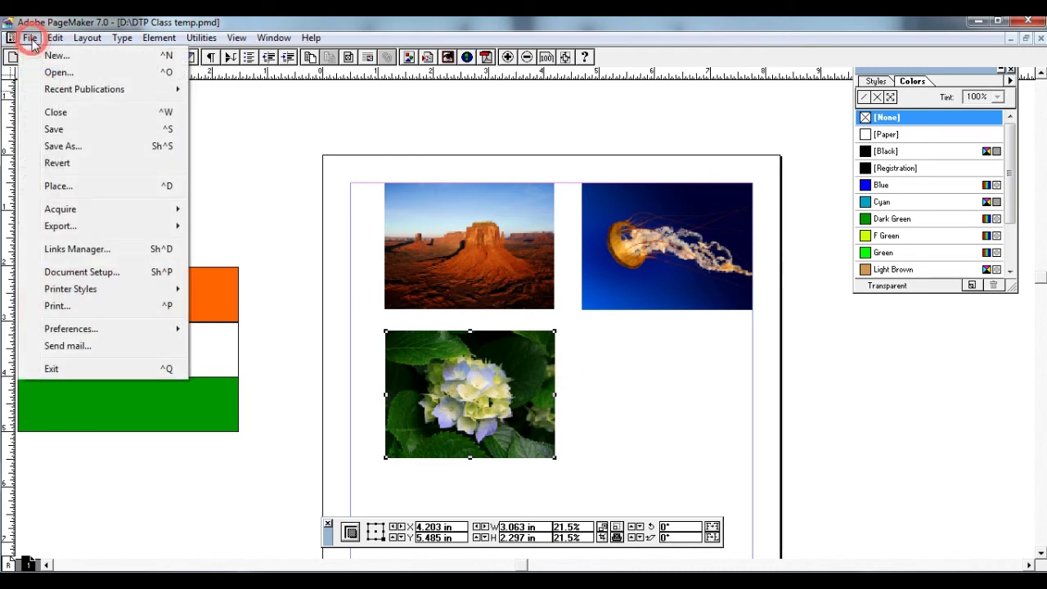
{"action": "mouse_move", "coordinate": [115, 213]}
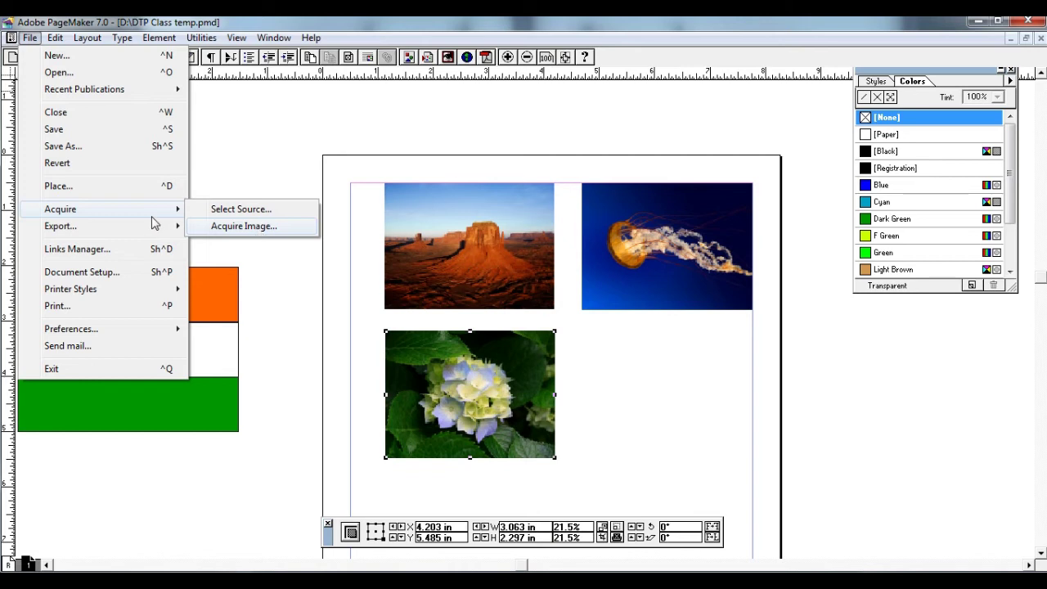
{"action": "mouse_move", "coordinate": [144, 228]}
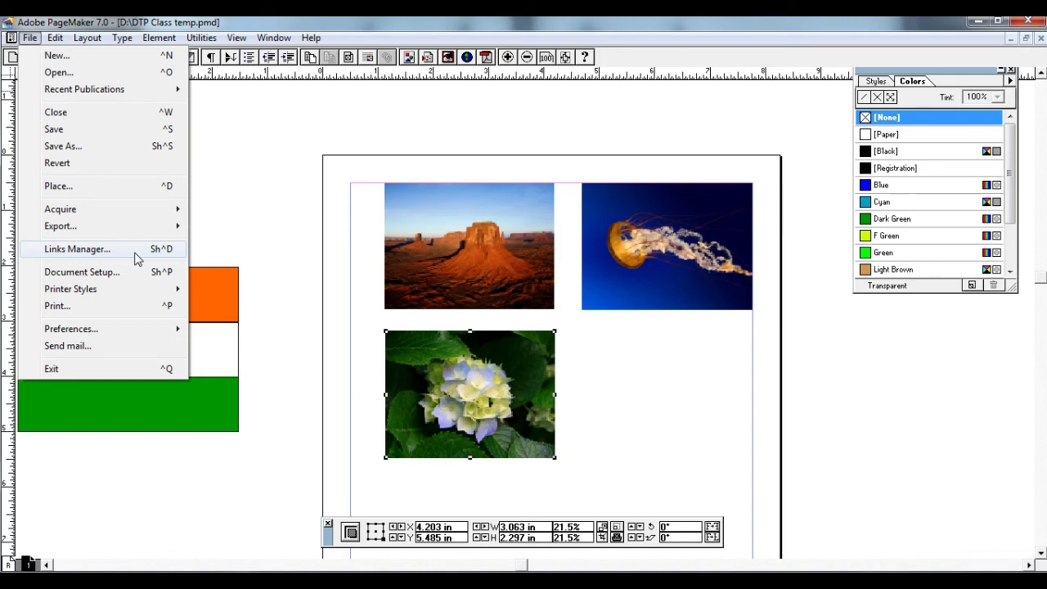
Select the desert picture and look through the Desert.jpg, Hydrangeas.jpg and Jellyfish.jpg entries in the Links Manager
{"action": "left_click", "coordinate": [517, 262]}
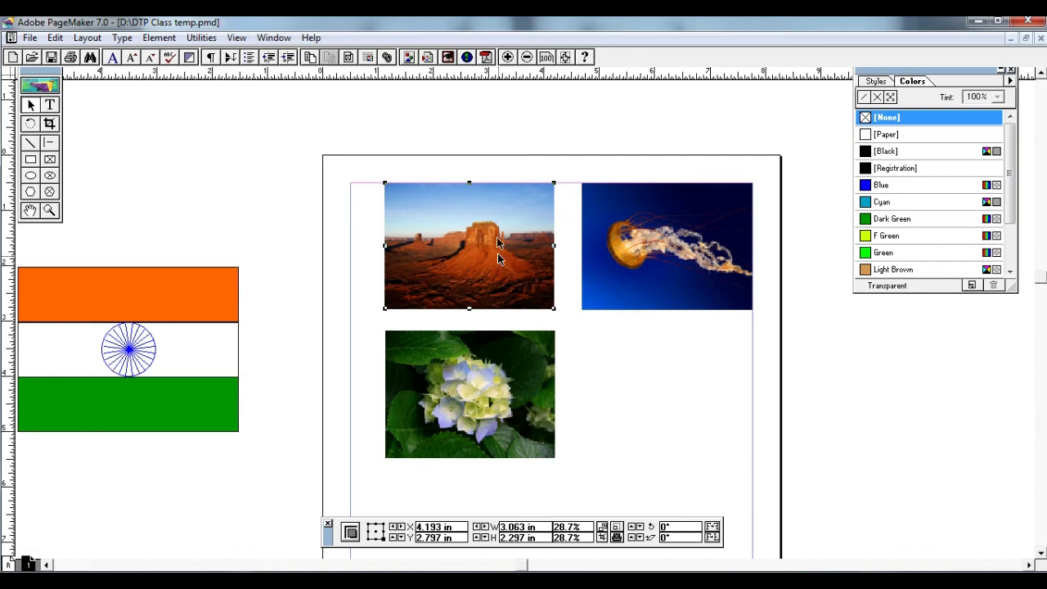
{"action": "left_click", "coordinate": [30, 37]}
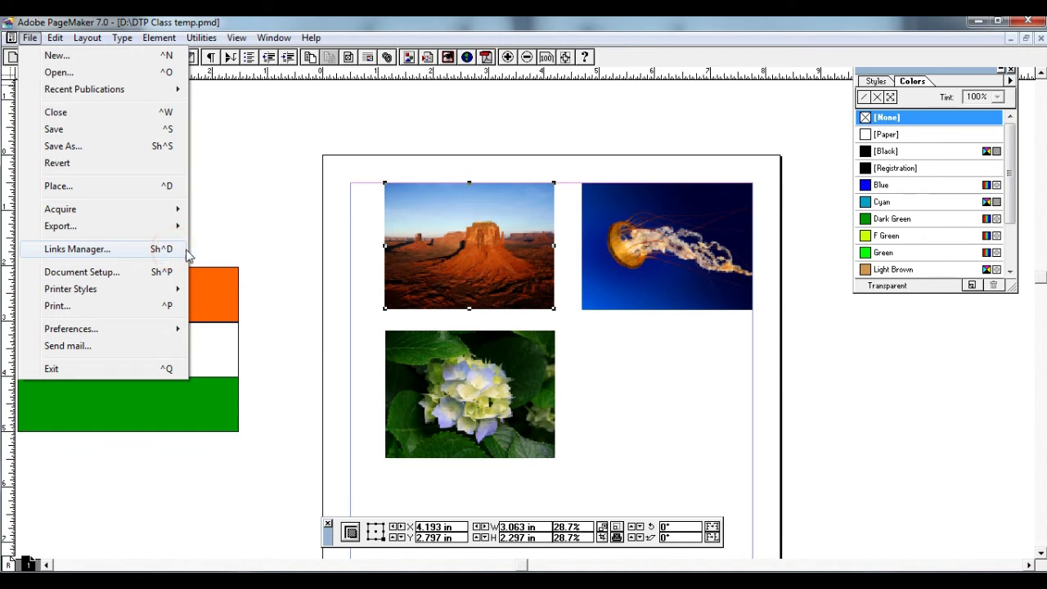
{"action": "left_click", "coordinate": [336, 209]}
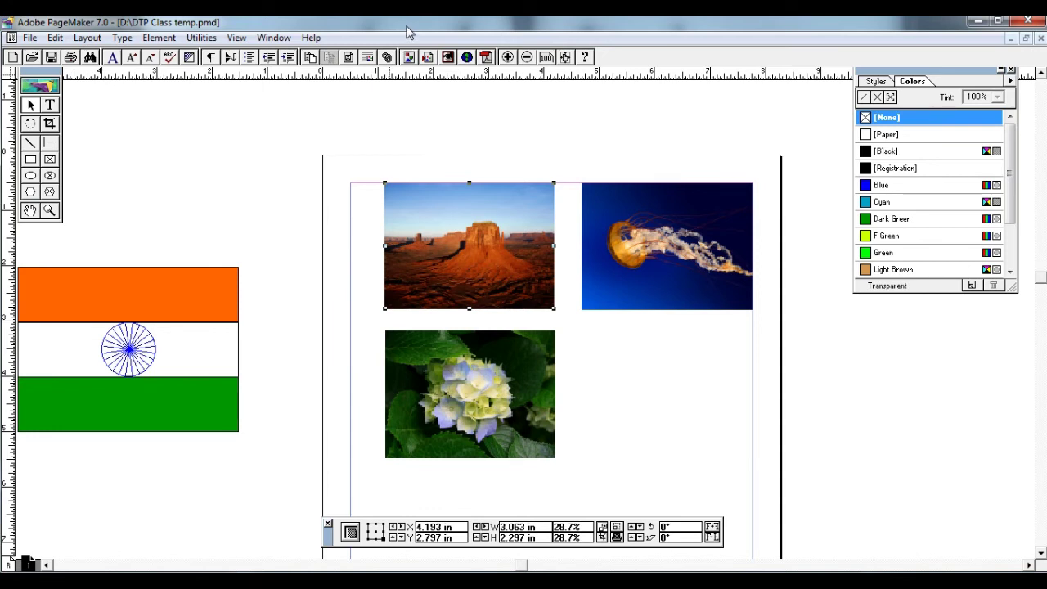
{"action": "key", "text": "ctrl+shift+d"}
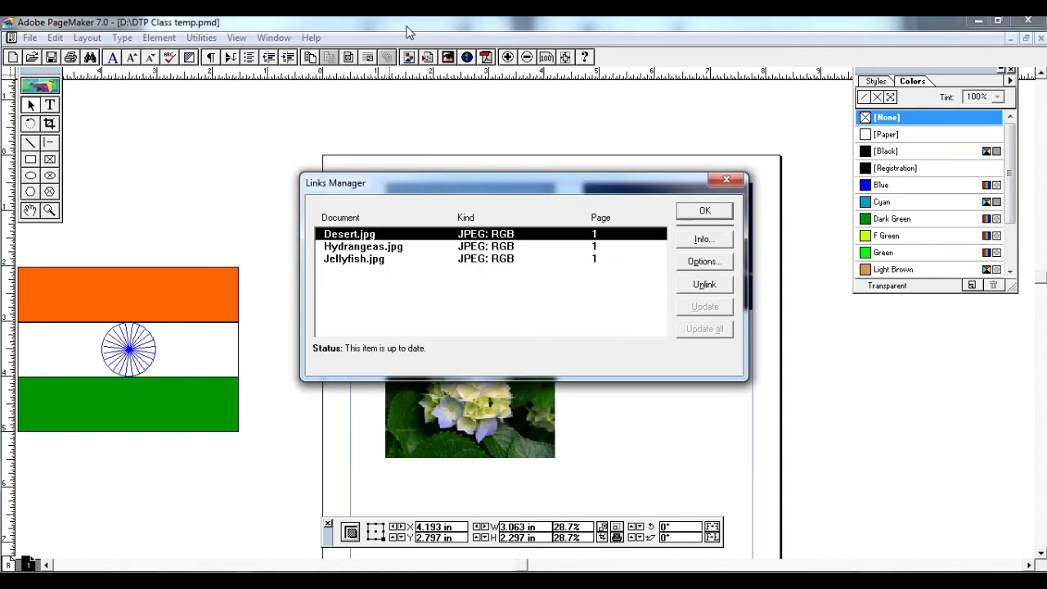
{"action": "left_click_drag", "start_coordinate": [425, 183], "coordinate": [647, 194]}
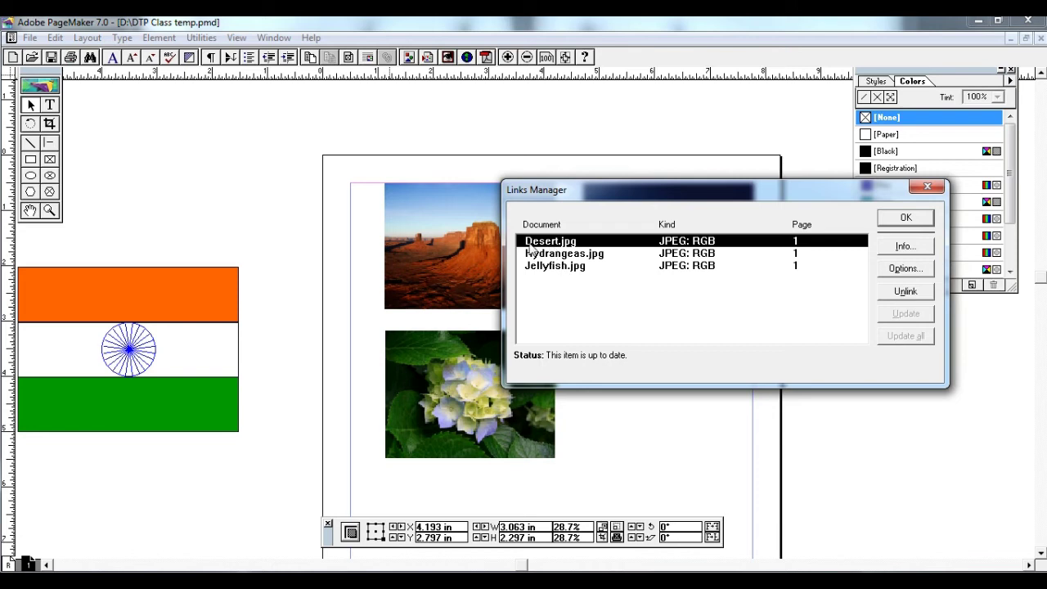
{"action": "left_click", "coordinate": [555, 254]}
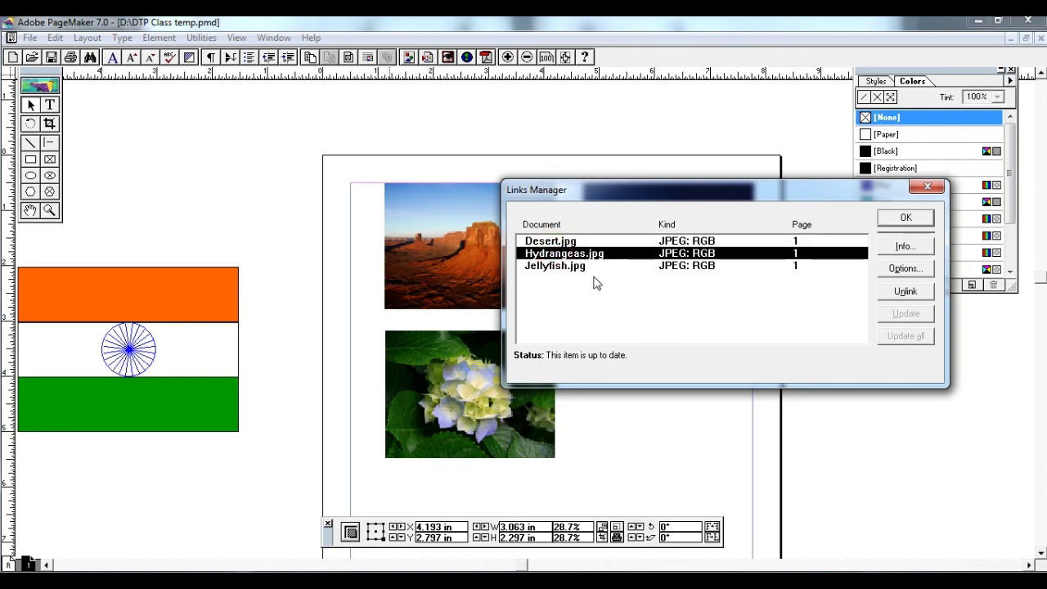
{"action": "left_click", "coordinate": [560, 266]}
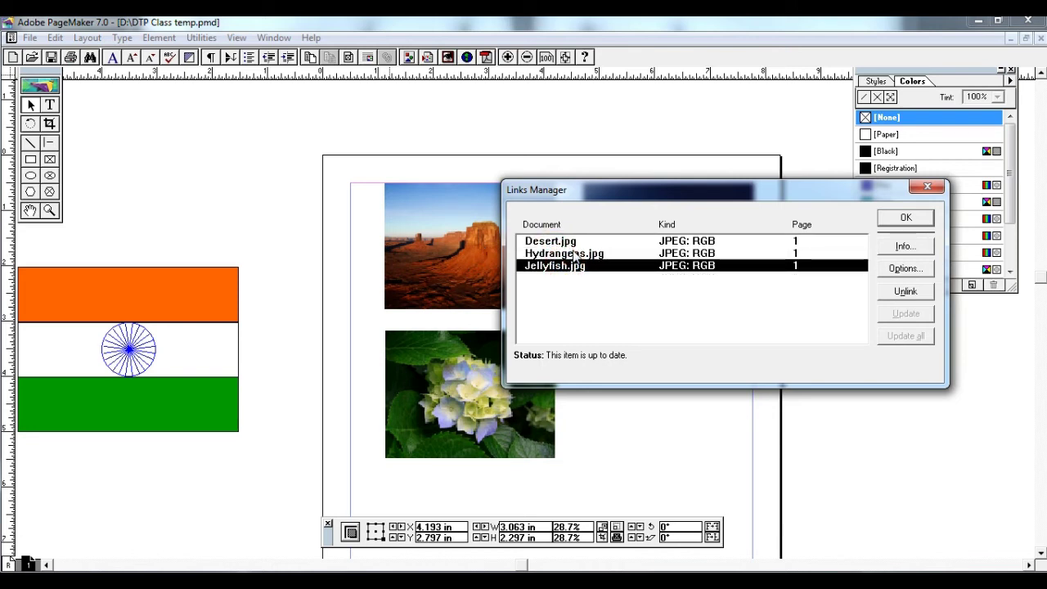
{"action": "left_click", "coordinate": [561, 242]}
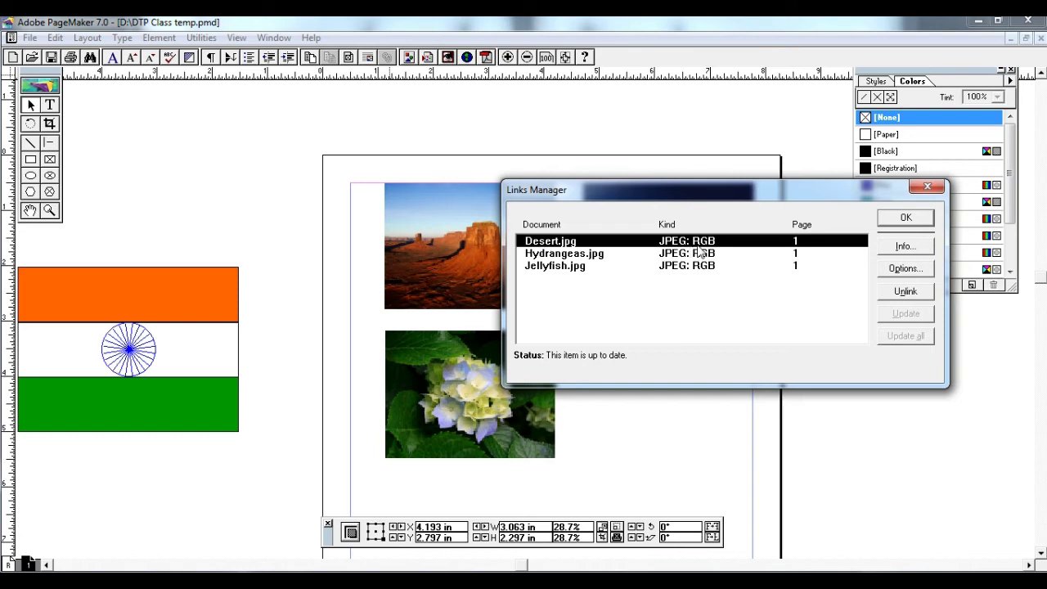
View the link information of Desert.jpg, including its source folder, and leave it without changes
{"action": "left_click", "coordinate": [904, 247]}
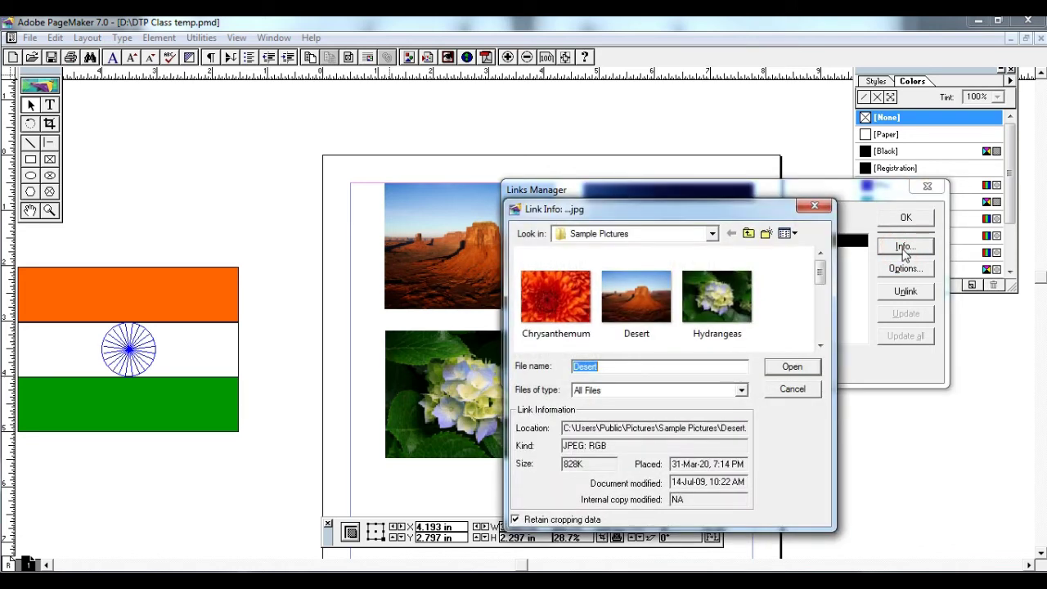
{"action": "left_click", "coordinate": [711, 234]}
{"action": "left_click", "coordinate": [712, 235]}
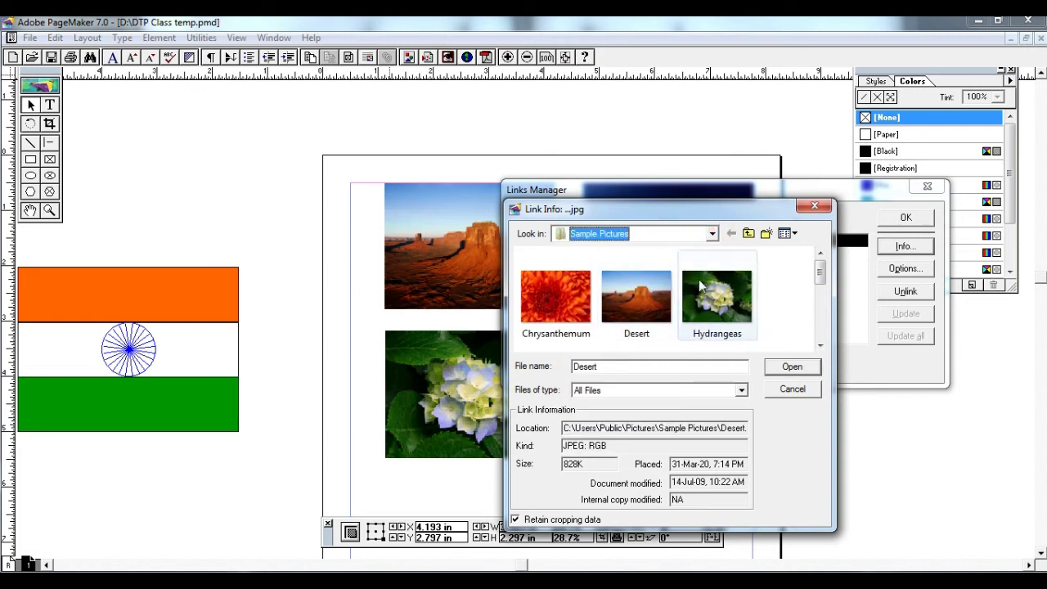
{"action": "left_click", "coordinate": [793, 390]}
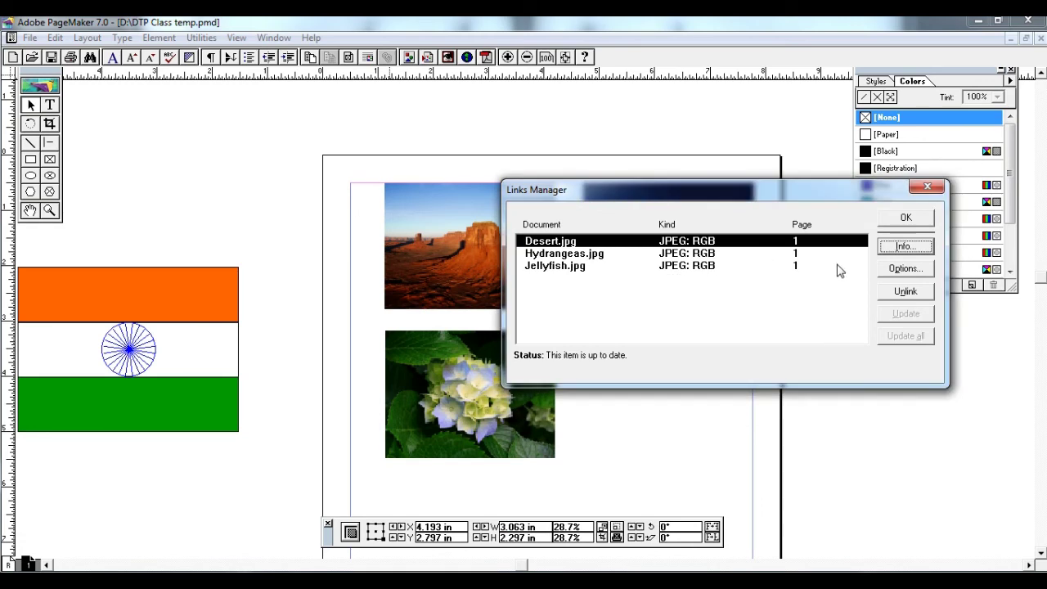
View the link options of Desert.jpg without changing them and close the Links Manager
{"action": "left_click", "coordinate": [904, 270]}
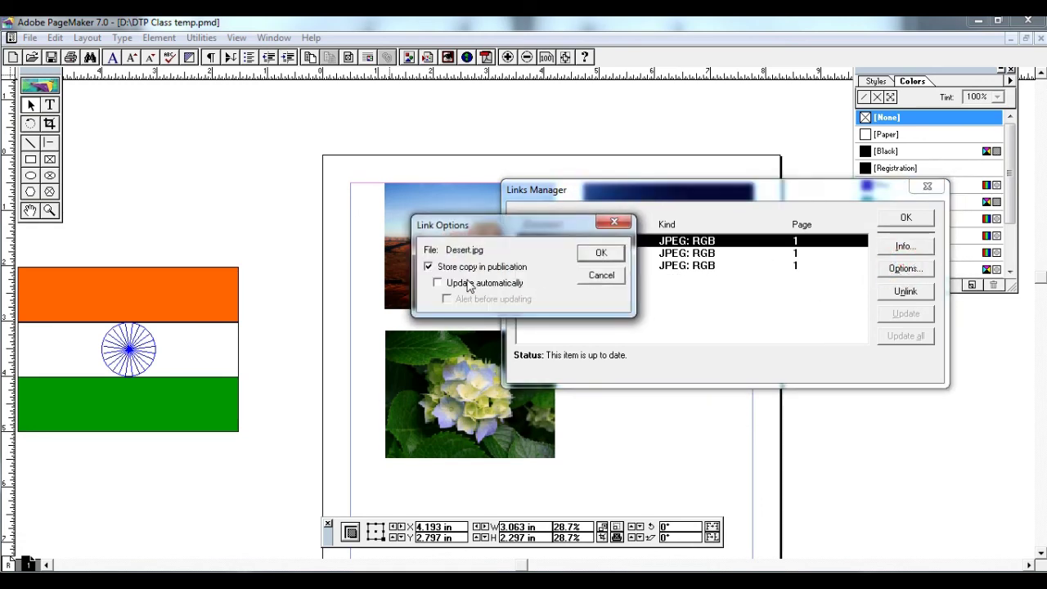
{"action": "left_click", "coordinate": [605, 278]}
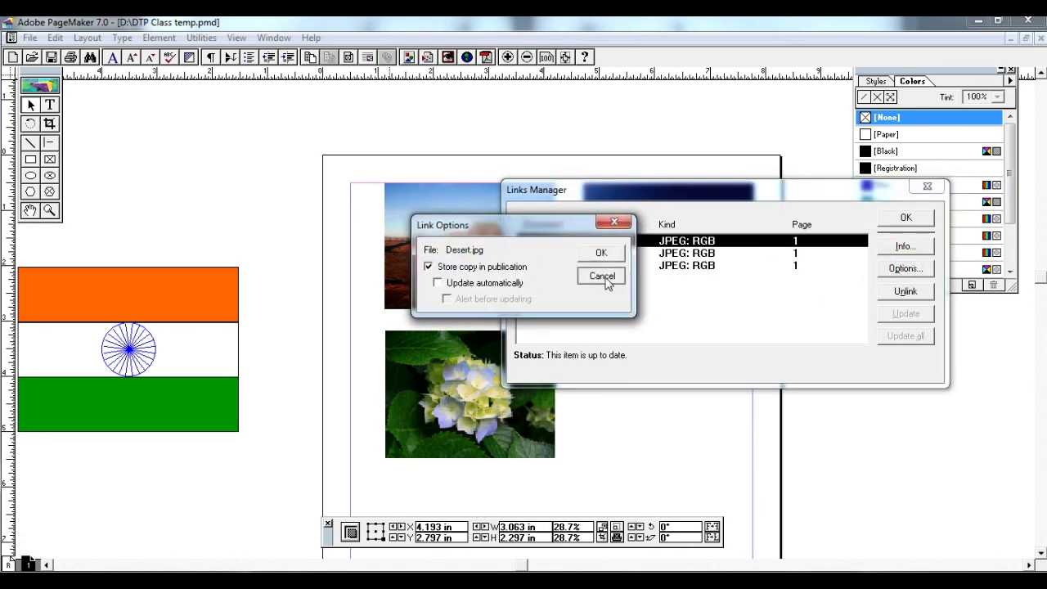
{"action": "left_click", "coordinate": [907, 219]}
Select the hydrangeas picture, reopen the Links Manager and go through the linked pictures, ending on Desert.jpg
{"action": "left_click", "coordinate": [481, 368]}
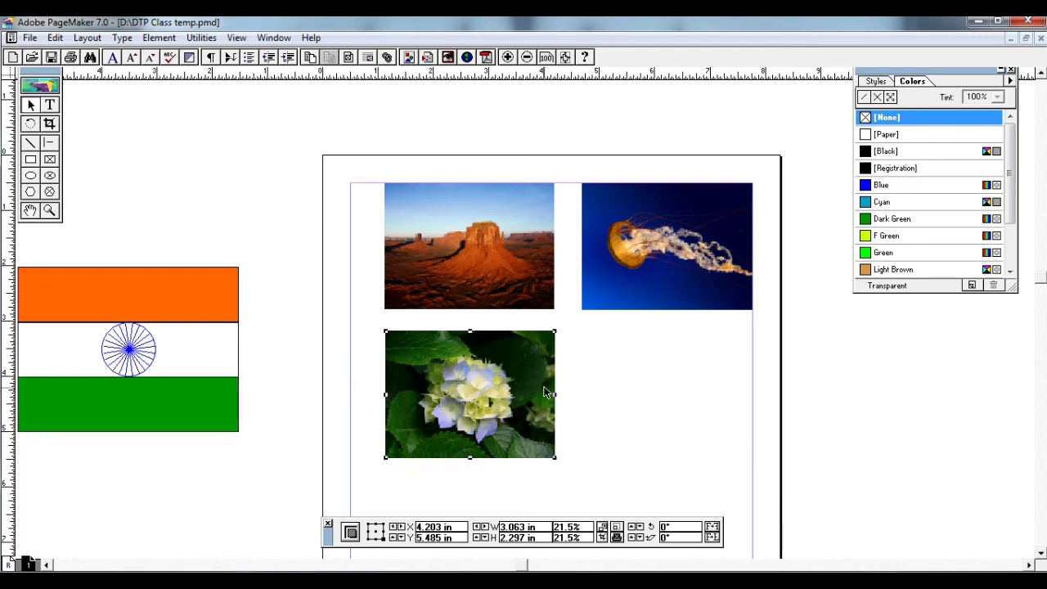
{"action": "left_click", "coordinate": [28, 37]}
{"action": "left_click", "coordinate": [102, 249]}
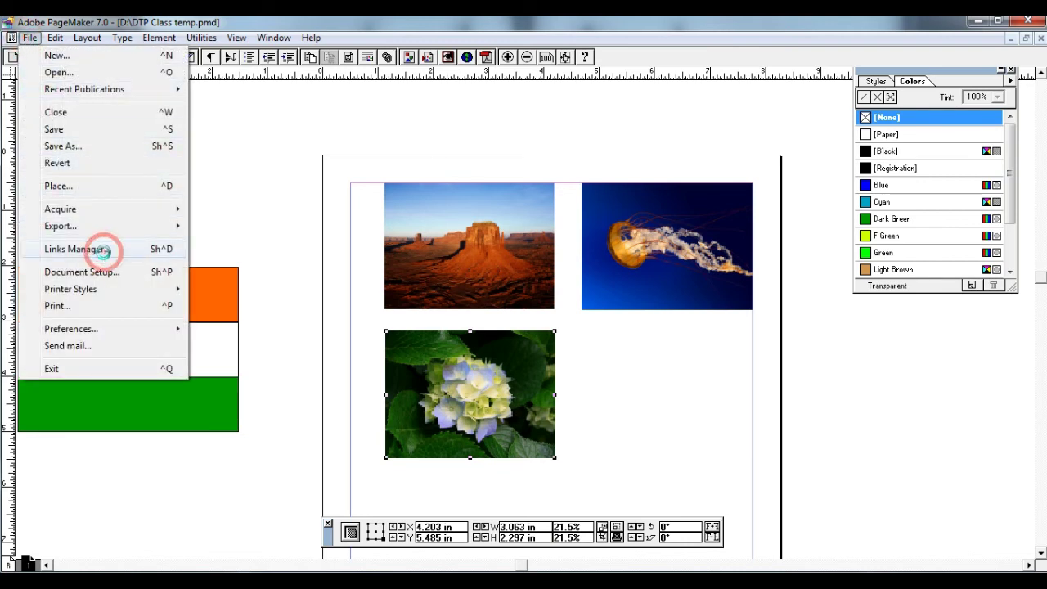
{"action": "left_click", "coordinate": [357, 234]}
{"action": "left_click", "coordinate": [358, 246]}
{"action": "left_click", "coordinate": [357, 257]}
{"action": "left_click", "coordinate": [357, 233]}
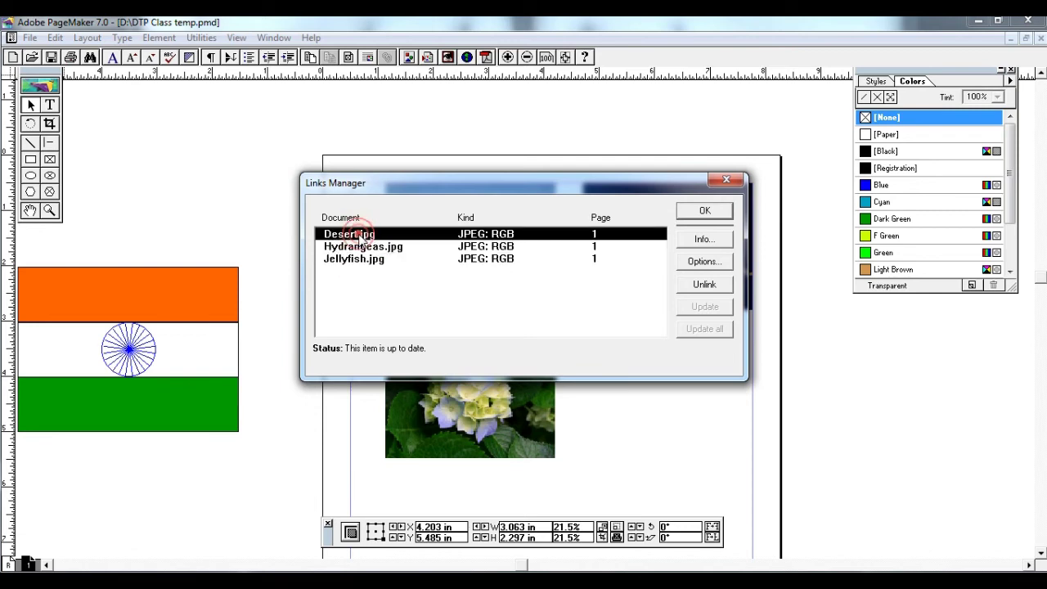
Unlink the pictures Desert.jpg, Hydrangeas.jpg and Jellyfish.jpg from their source files and close the Links Manager
{"action": "left_click", "coordinate": [358, 246]}
{"action": "left_click", "coordinate": [356, 258]}
{"action": "left_click", "coordinate": [357, 234]}
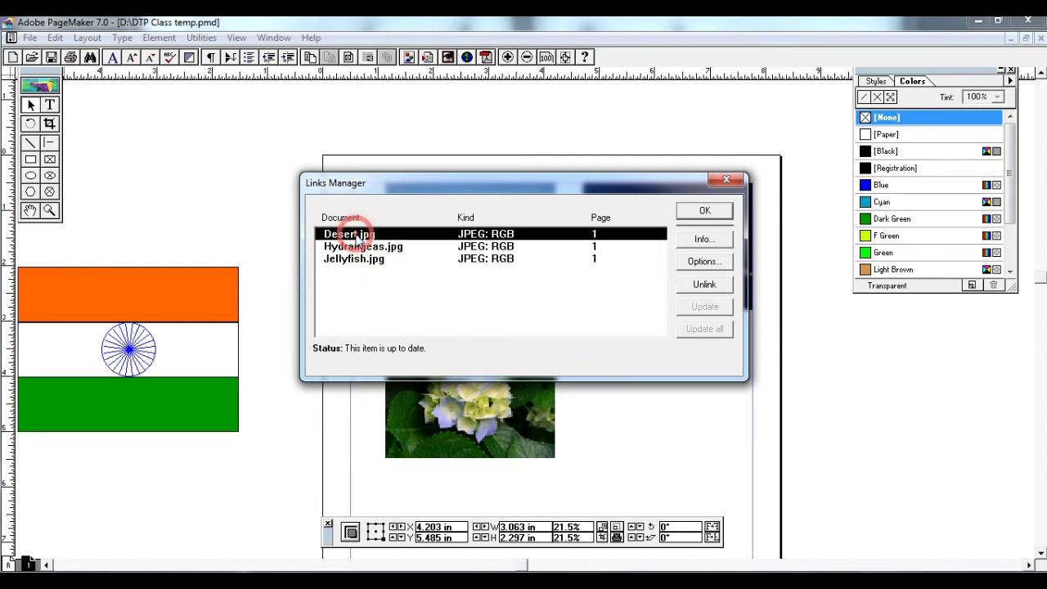
{"action": "left_click", "coordinate": [702, 286]}
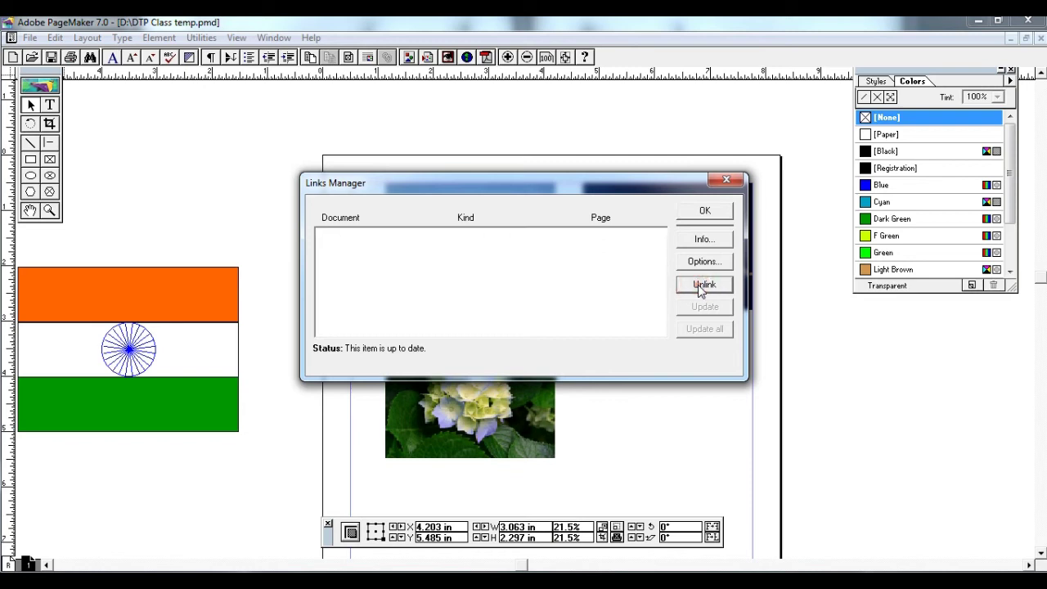
{"action": "left_click", "coordinate": [702, 286]}
{"action": "left_click", "coordinate": [699, 210]}
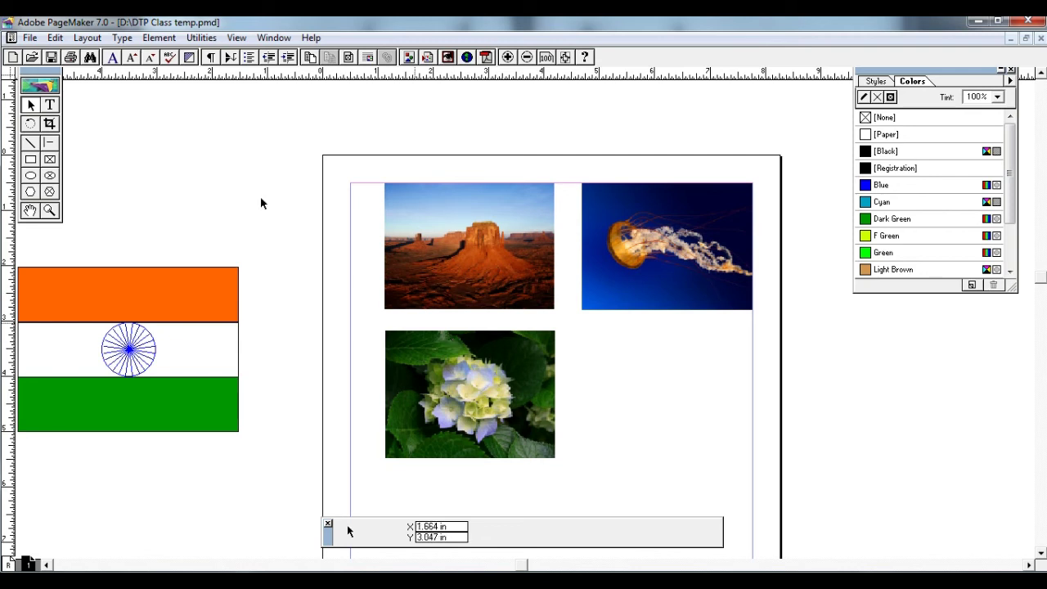
Select the desert, jellyfish and hydrangeas pictures together and move them about 2 inches down the page
{"action": "left_click", "coordinate": [30, 37]}
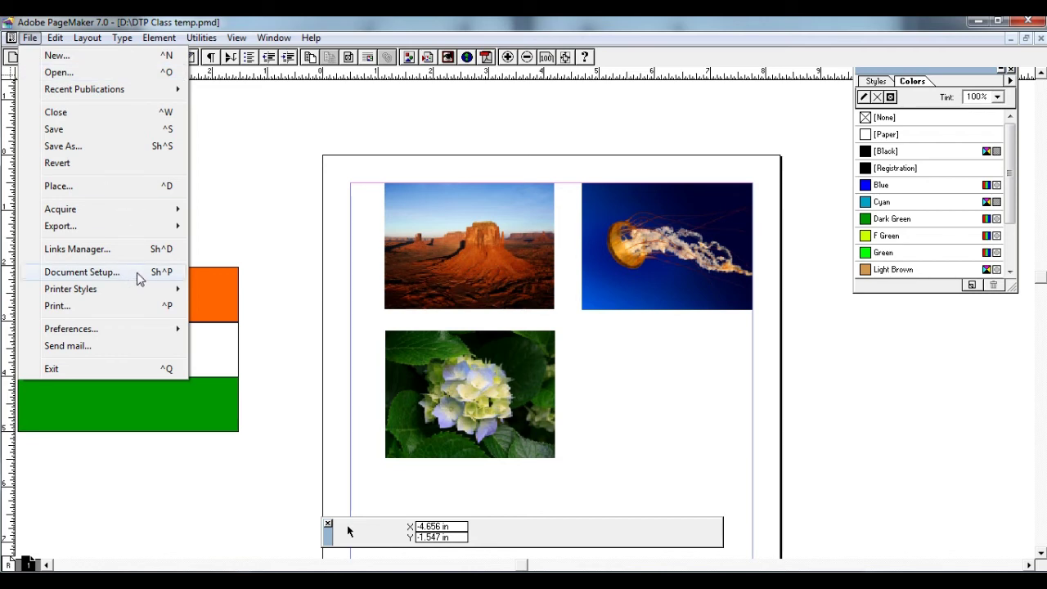
{"action": "key", "text": "Escape"}
{"action": "left_click_drag", "start_coordinate": [640, 417], "coordinate": [641, 384]}
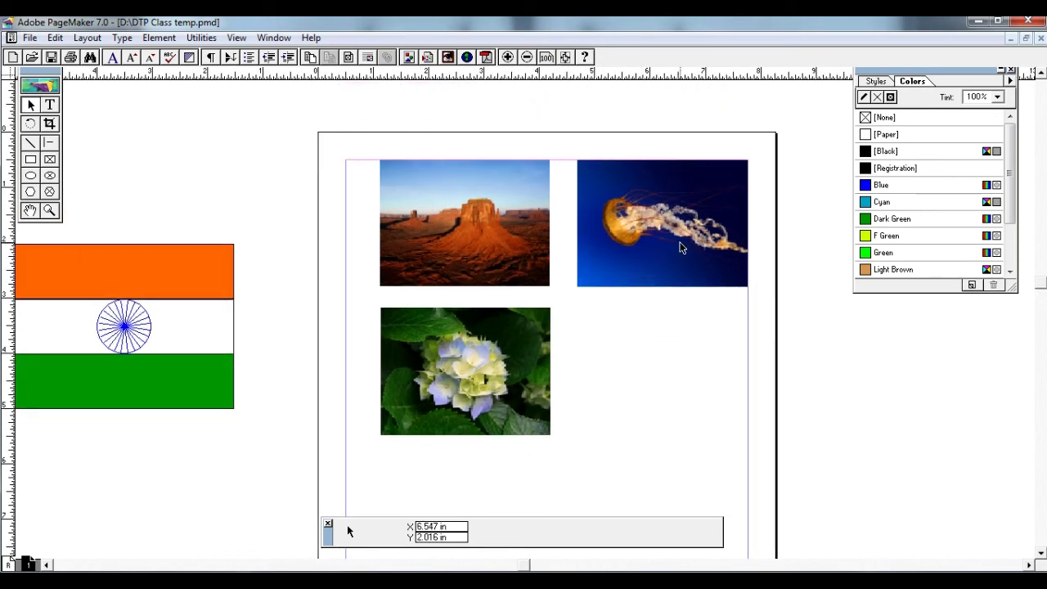
{"action": "left_click", "coordinate": [475, 238]}
{"action": "left_click", "coordinate": [663, 234], "text": "shift"}
{"action": "left_click", "coordinate": [510, 349], "text": "shift"}
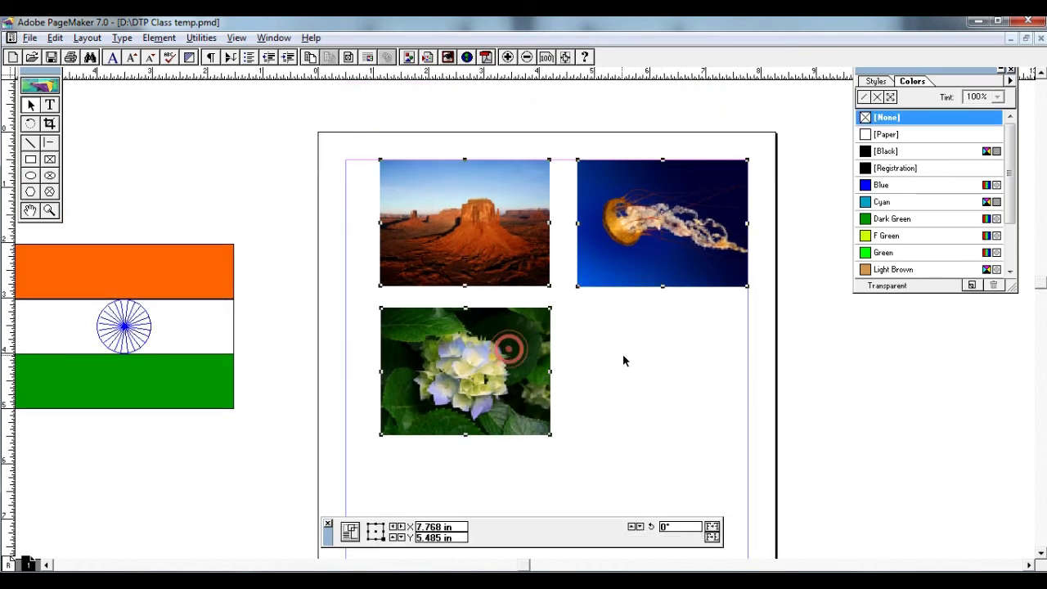
{"action": "left_click_drag", "start_coordinate": [622, 353], "coordinate": [649, 228]}
{"action": "left_click_drag", "start_coordinate": [503, 125], "coordinate": [503, 237]}
{"action": "scroll", "coordinate": [484, 253], "scroll_direction": "up", "scroll_amount": 5}
{"action": "left_click_drag", "start_coordinate": [435, 241], "coordinate": [398, 241]}
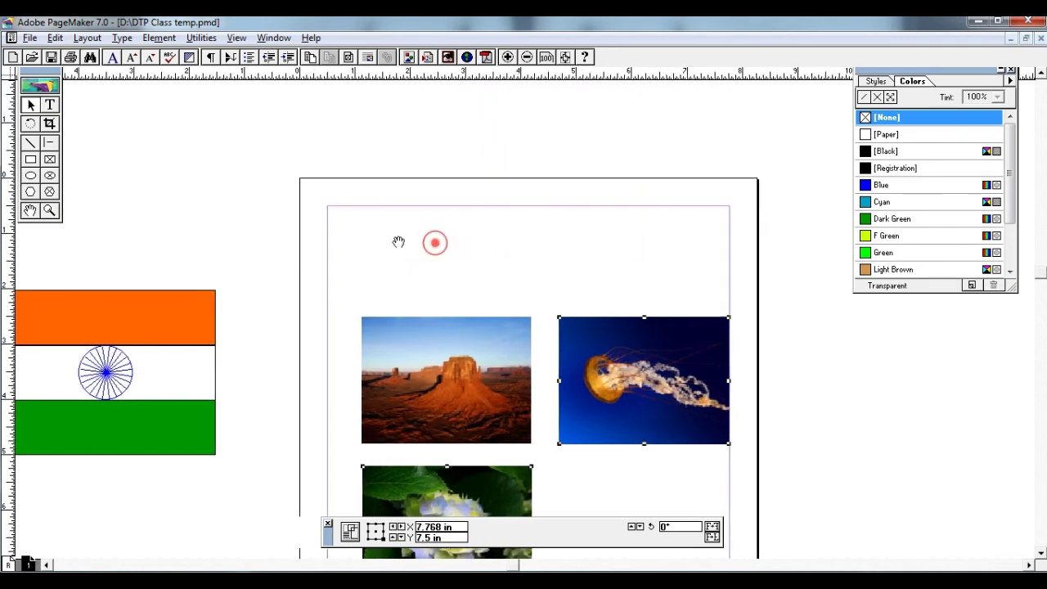
Set the publication's top margin to 1 inch in the document setup
{"action": "left_click", "coordinate": [29, 38]}
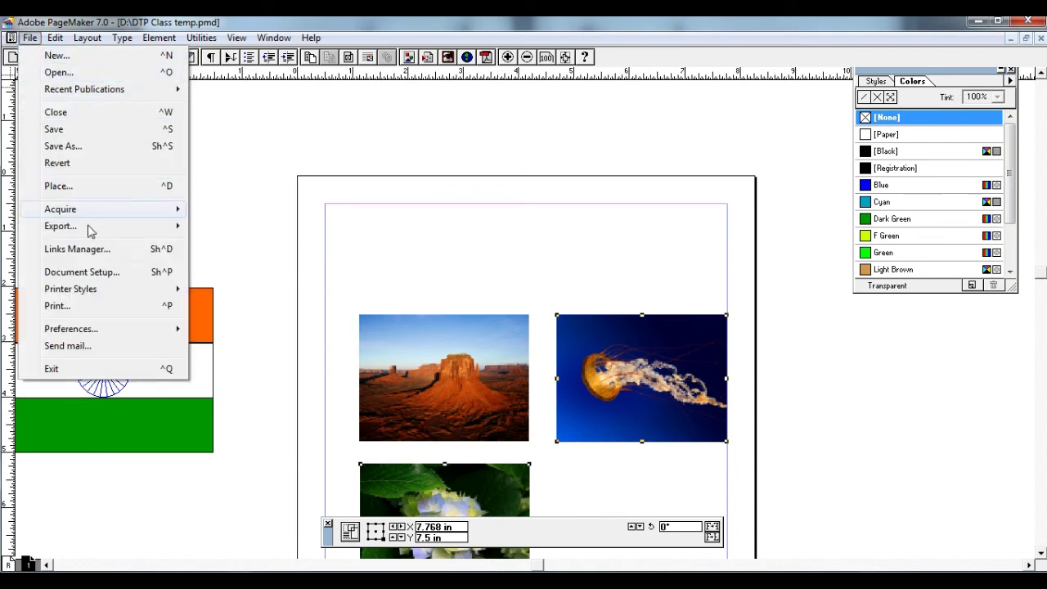
{"action": "left_click", "coordinate": [82, 272]}
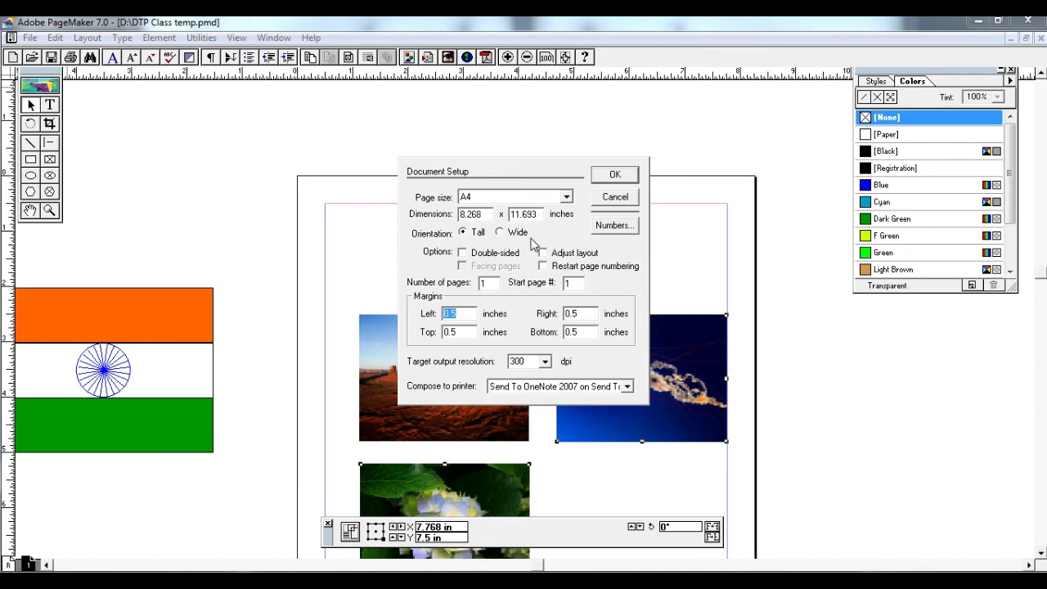
{"action": "key", "text": "Tab"}
{"action": "type", "text": "1"}
{"action": "key", "text": "Return"}
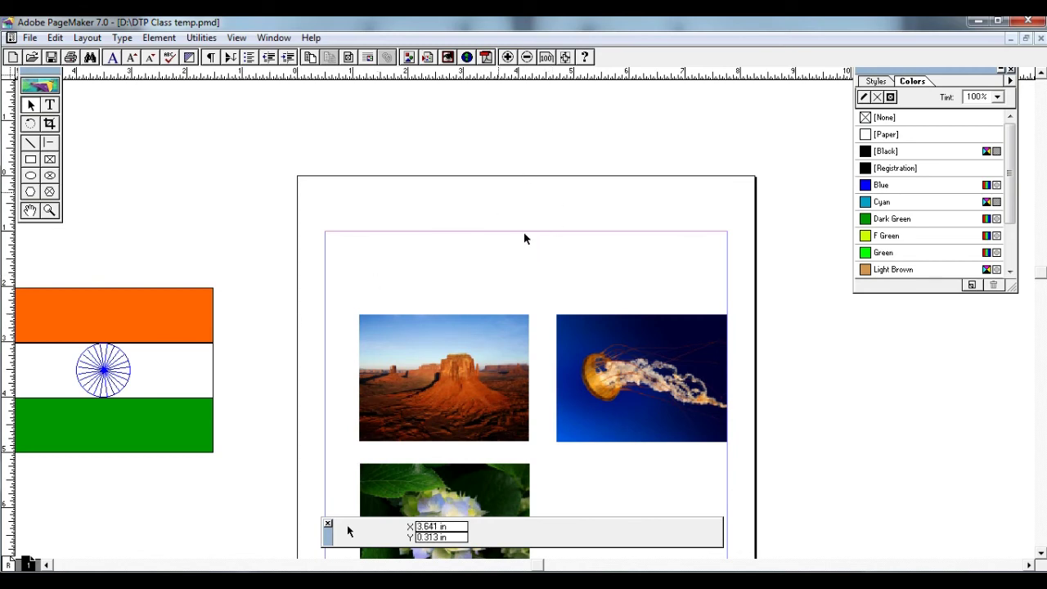
Define a new printer style named "My style"
{"action": "left_click", "coordinate": [30, 38]}
{"action": "mouse_move", "coordinate": [112, 294]}
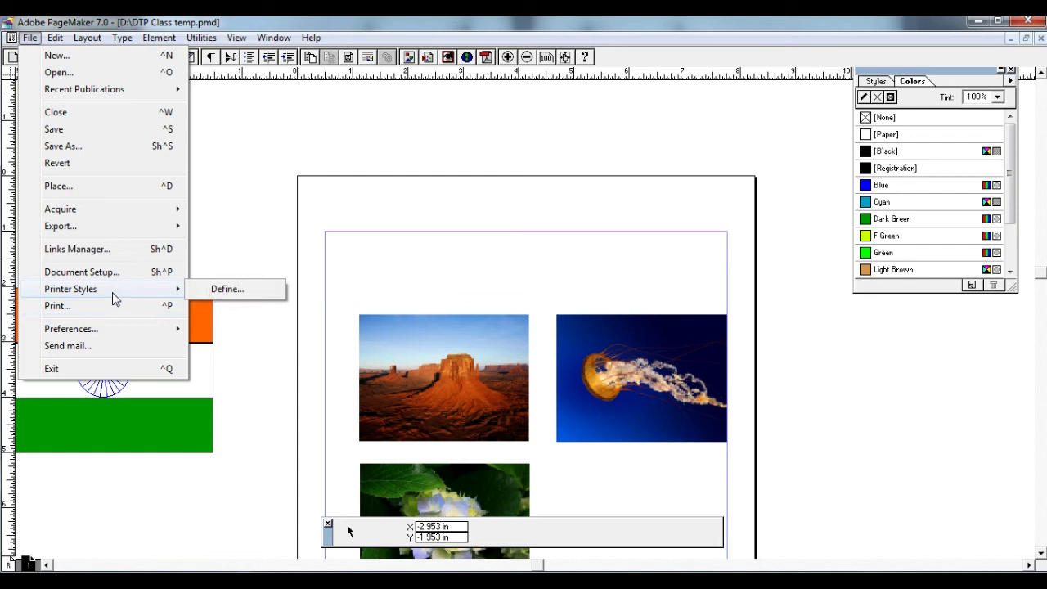
{"action": "left_click", "coordinate": [262, 292]}
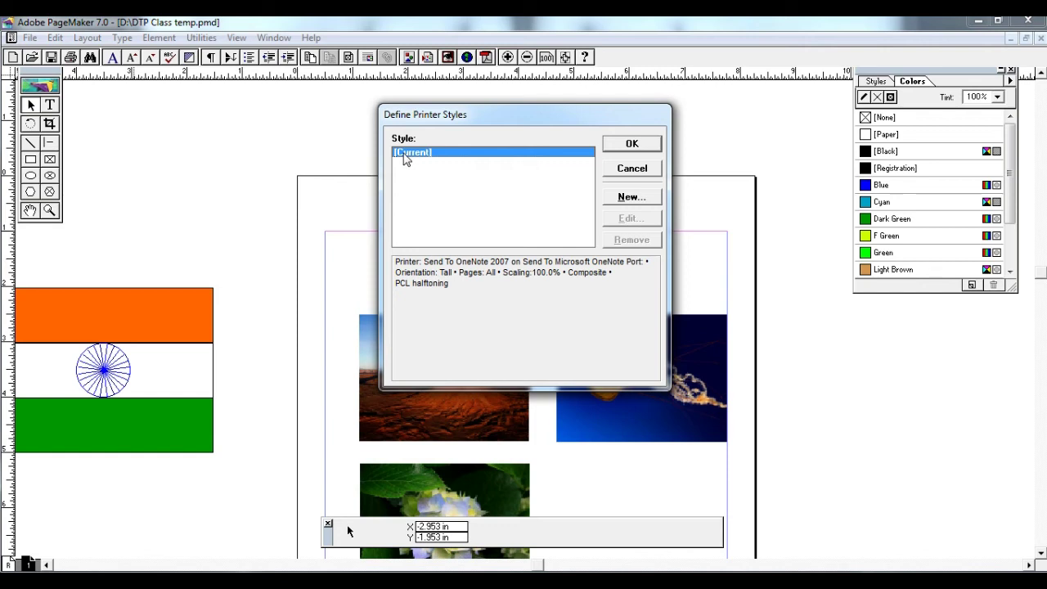
{"action": "left_click", "coordinate": [635, 201]}
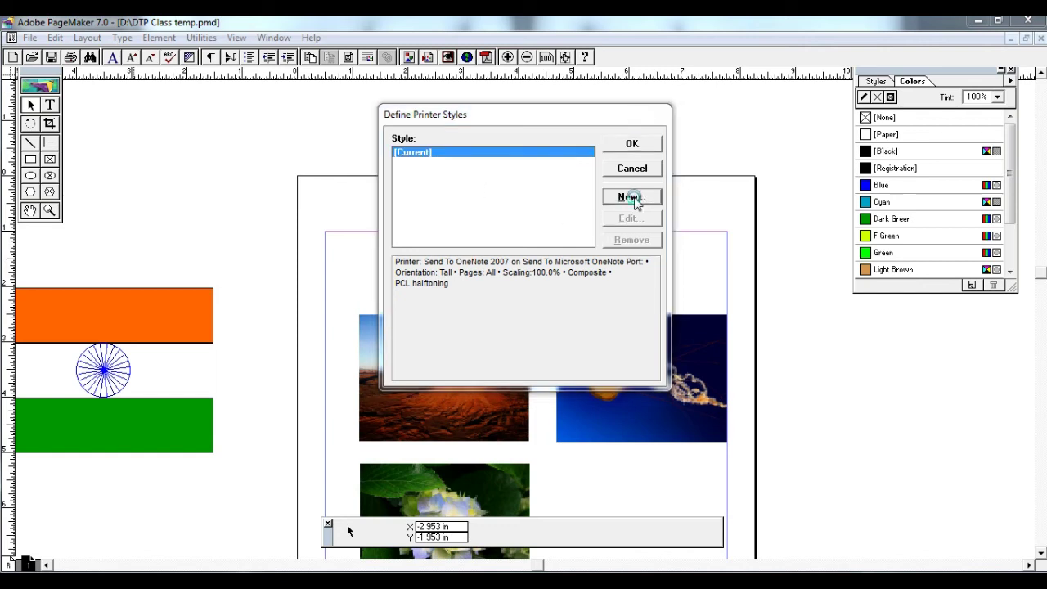
{"action": "left_click", "coordinate": [634, 200]}
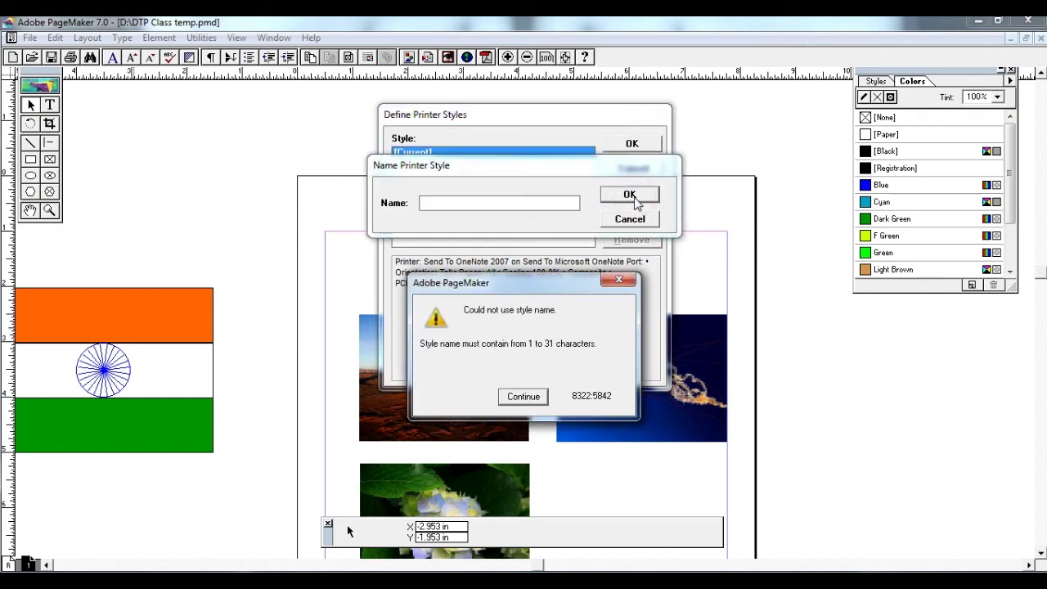
{"action": "left_click", "coordinate": [524, 397]}
{"action": "left_click", "coordinate": [464, 202]}
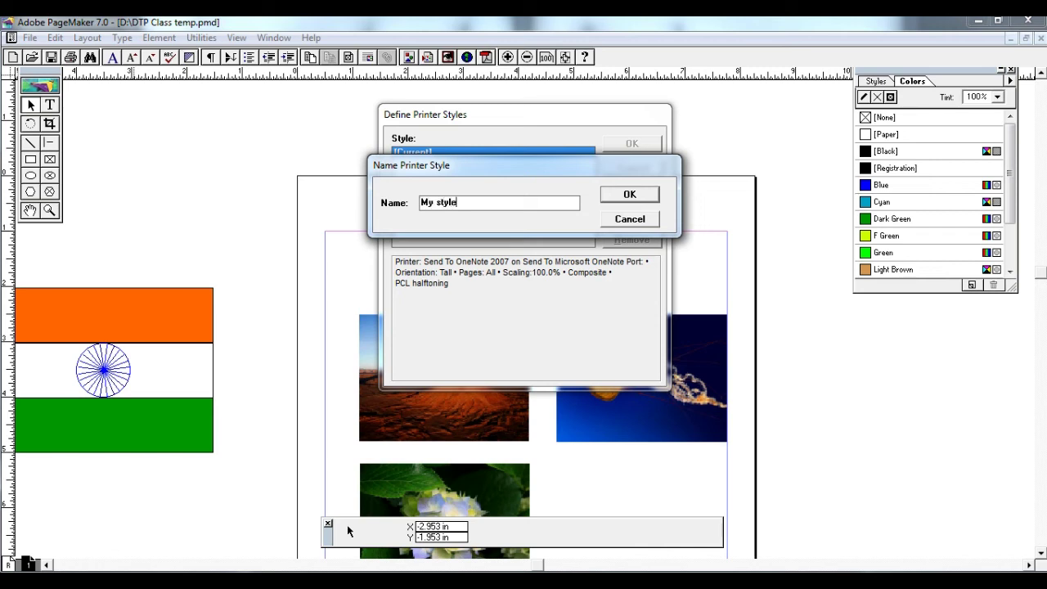
{"action": "left_click", "coordinate": [636, 201]}
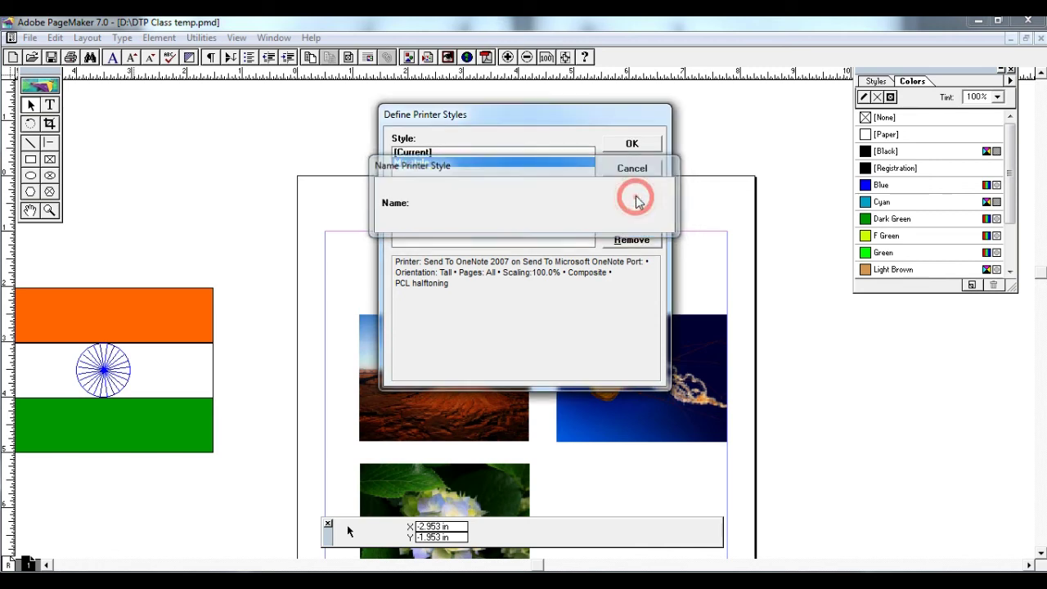
Edit My style, try Microsoft XPS Document Writer on XPSPort as its printer, and cancel both the edit and the printer style definition
{"action": "left_click", "coordinate": [630, 219]}
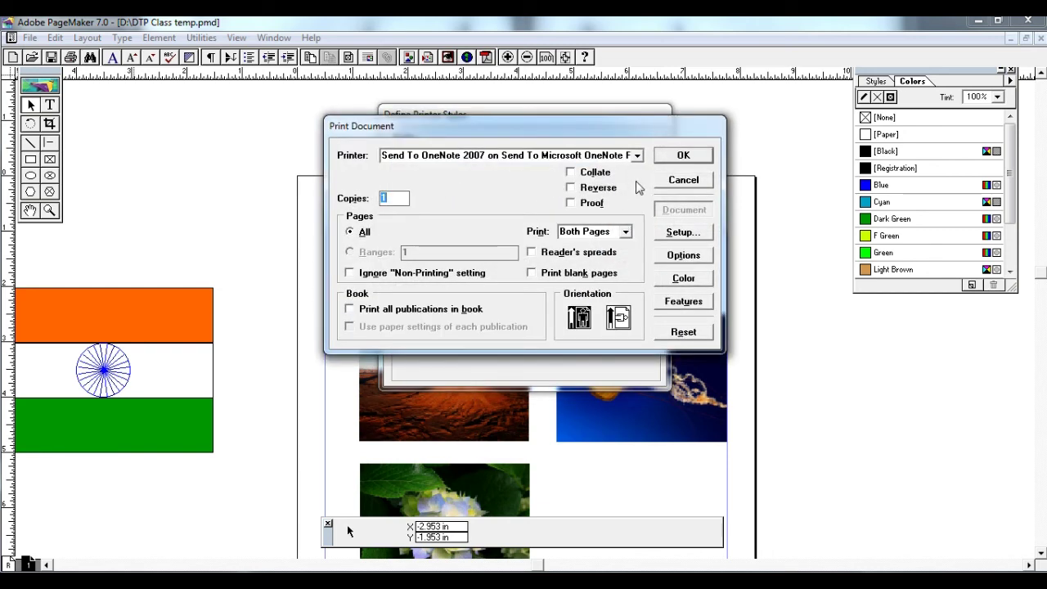
{"action": "left_click", "coordinate": [637, 156]}
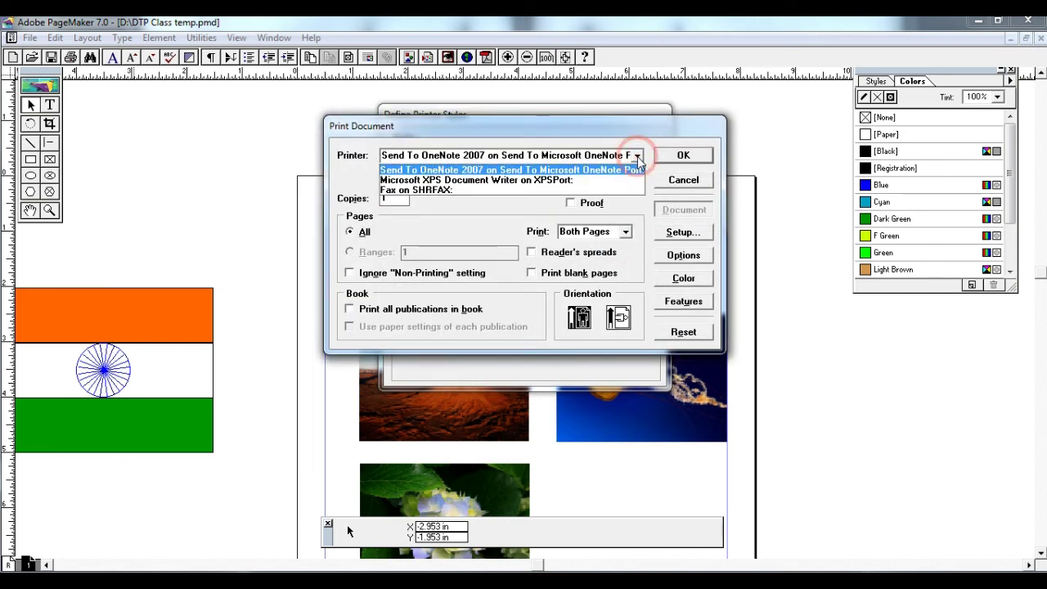
{"action": "left_click", "coordinate": [549, 182]}
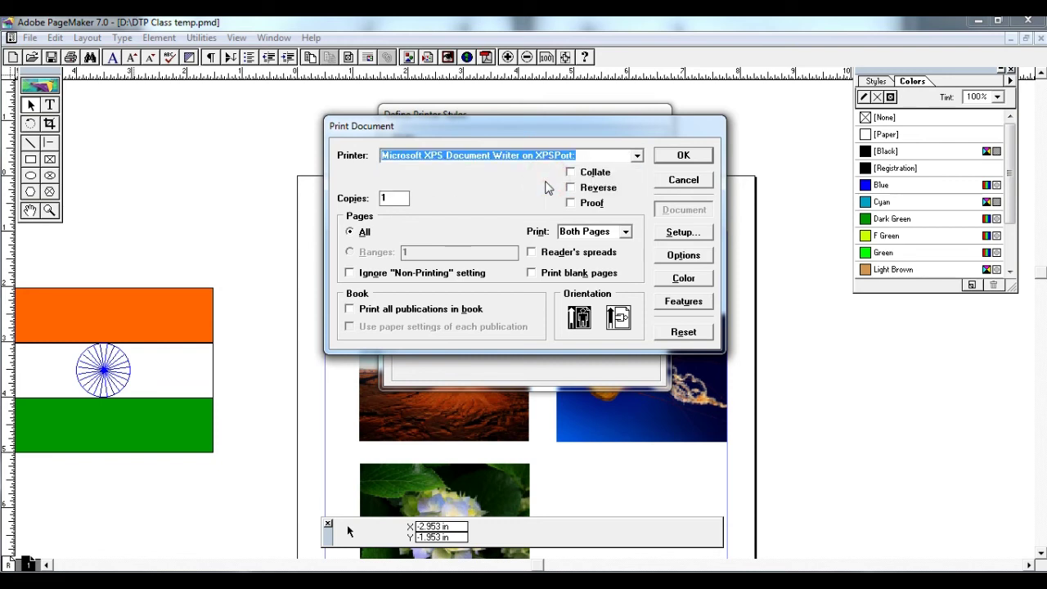
{"action": "double_click", "coordinate": [390, 198]}
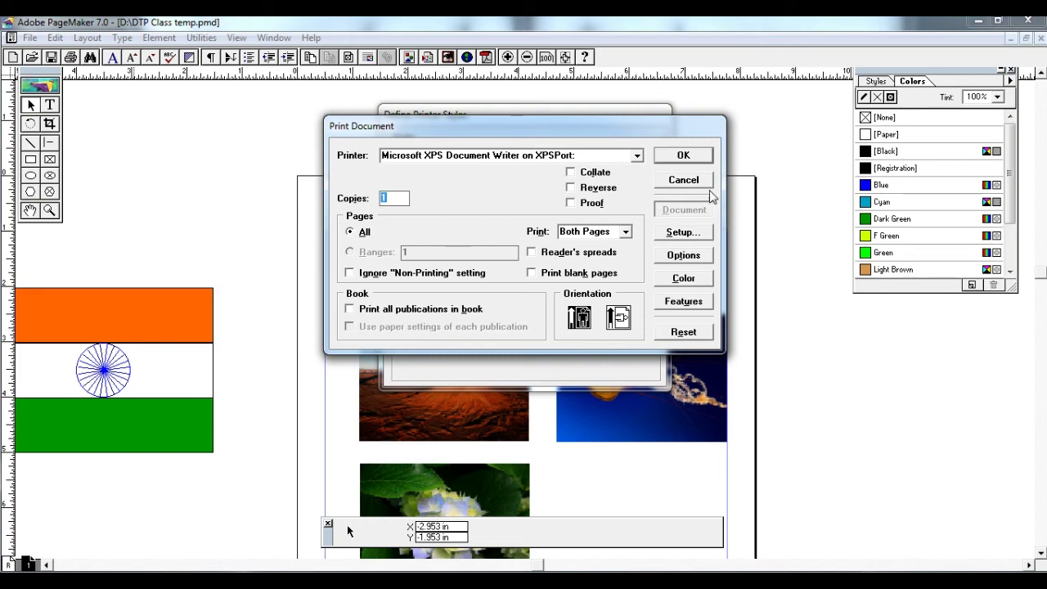
{"action": "left_click_drag", "start_coordinate": [697, 186], "coordinate": [653, 216]}
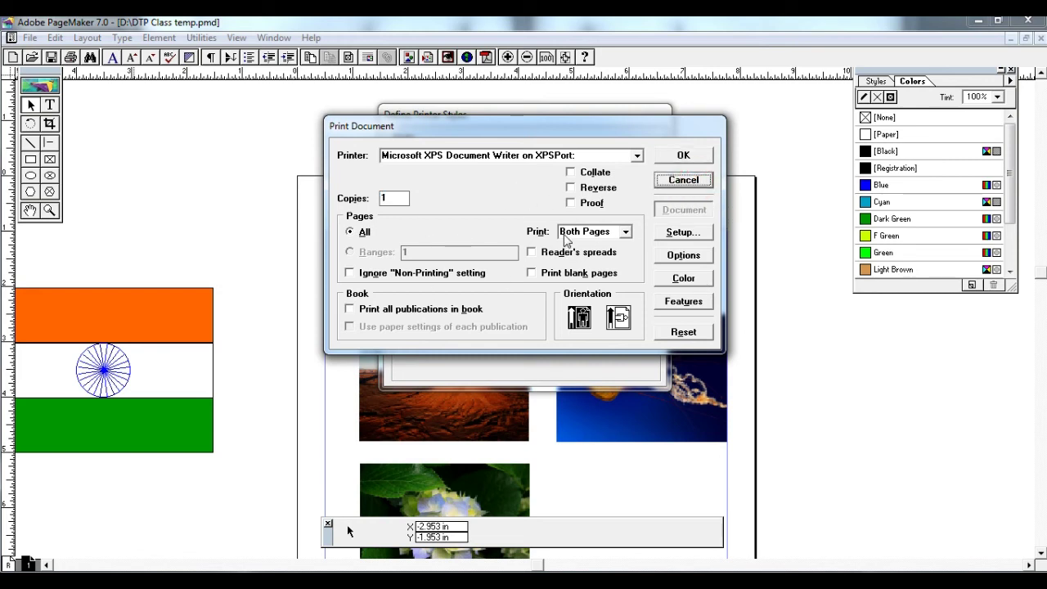
{"action": "left_click", "coordinate": [685, 183]}
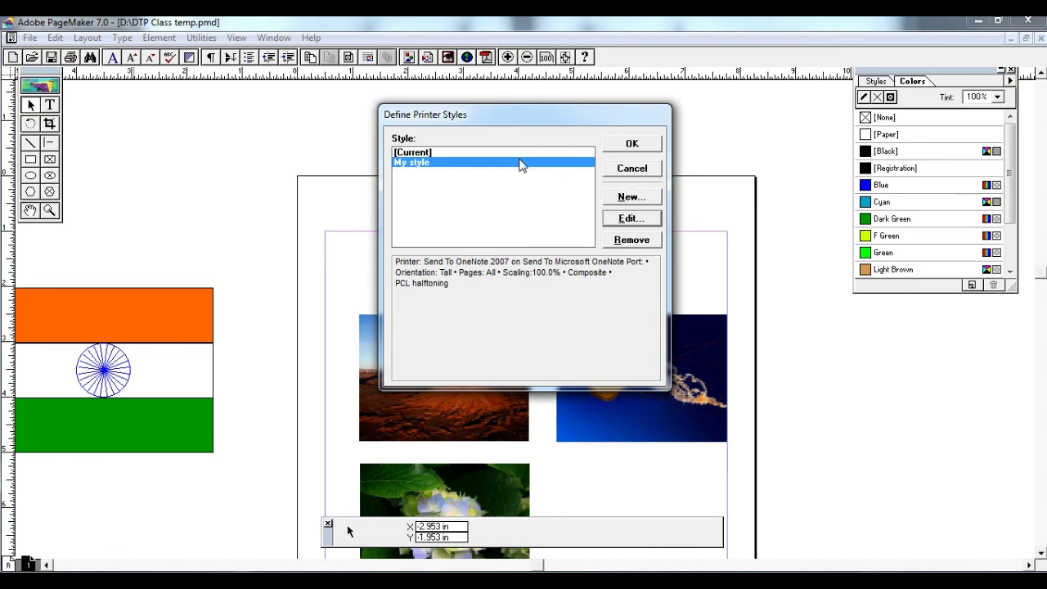
{"action": "left_click", "coordinate": [630, 173]}
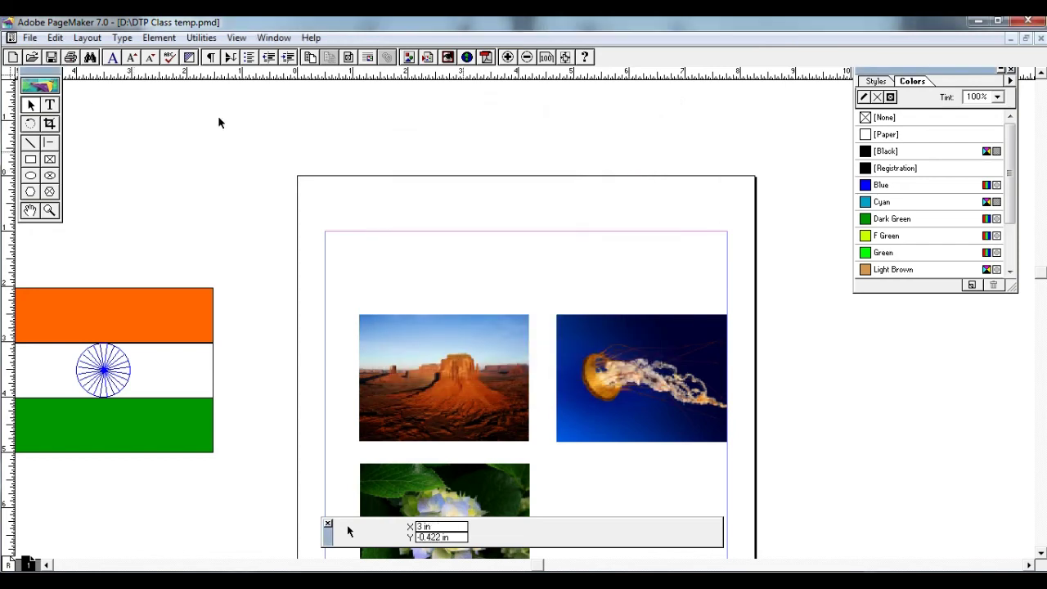
Review the publication's print settings, including the copies and page range options, and leave without printing
{"action": "left_click", "coordinate": [30, 37]}
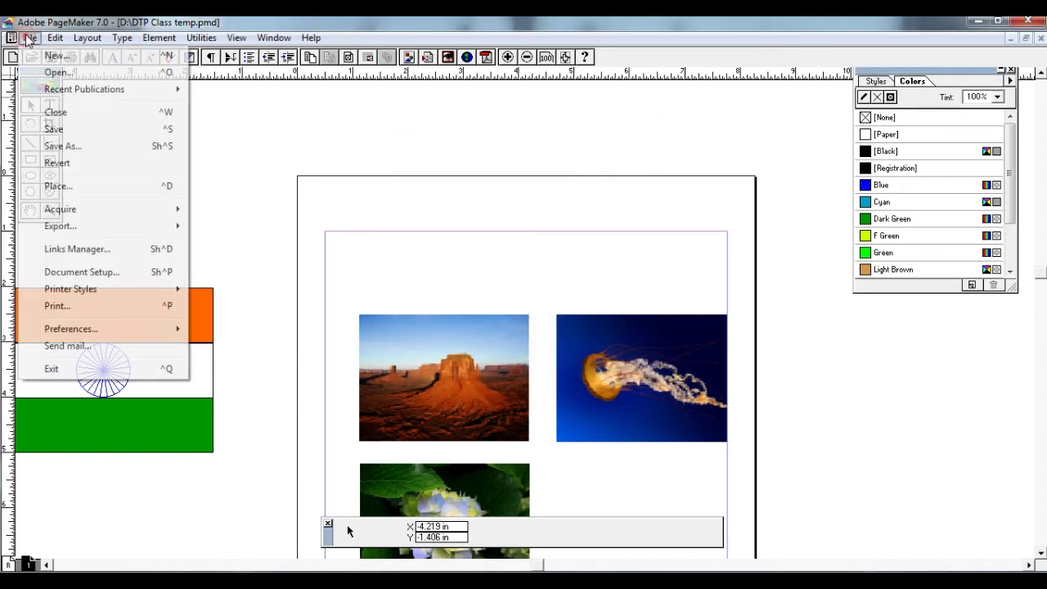
{"action": "left_click", "coordinate": [96, 308]}
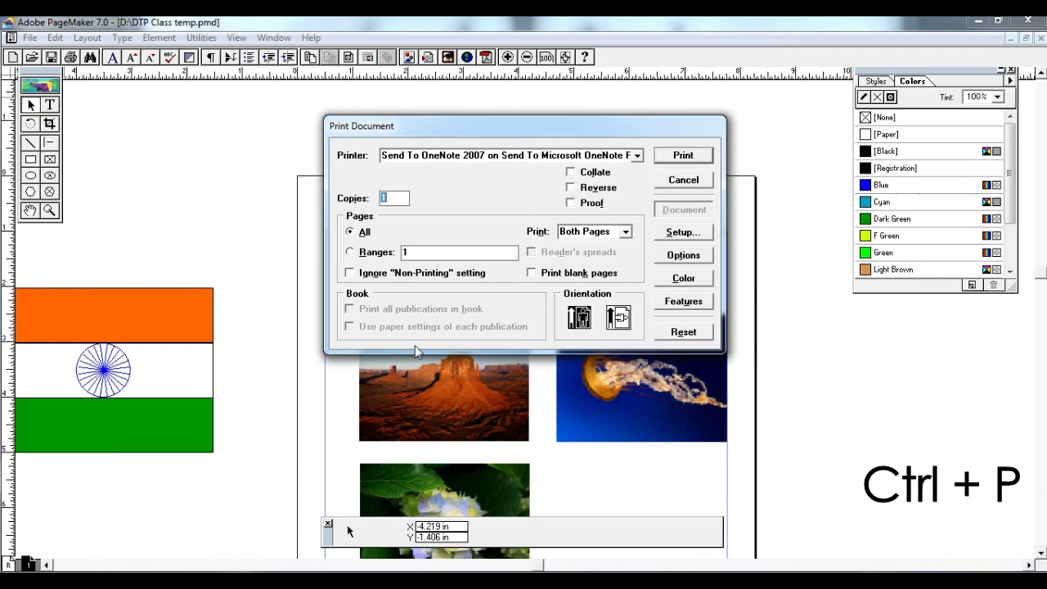
{"action": "left_click_drag", "start_coordinate": [484, 123], "coordinate": [521, 184]}
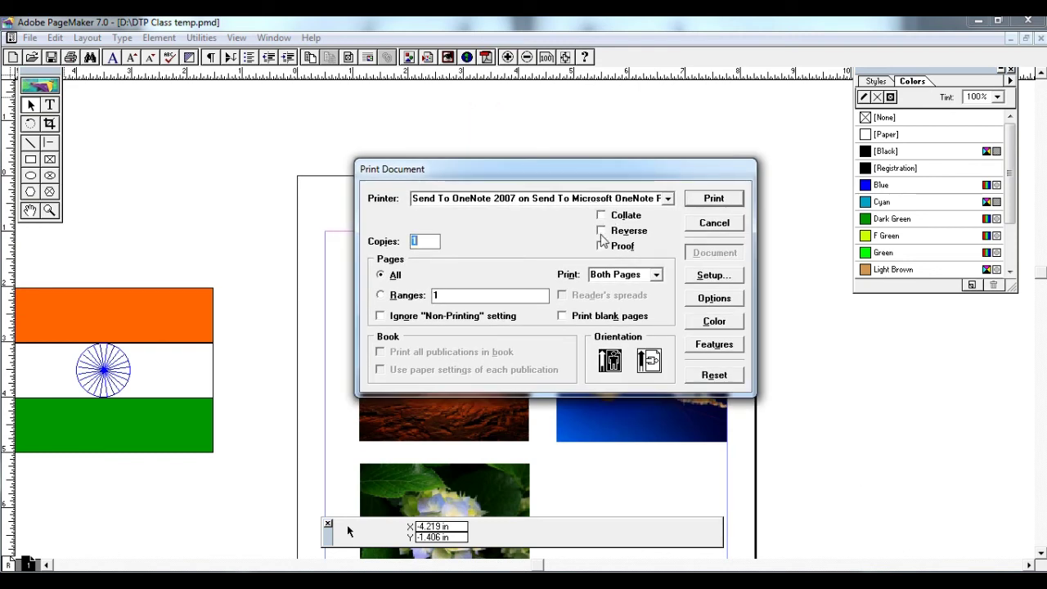
{"action": "left_click", "coordinate": [427, 241]}
{"action": "left_click", "coordinate": [389, 277]}
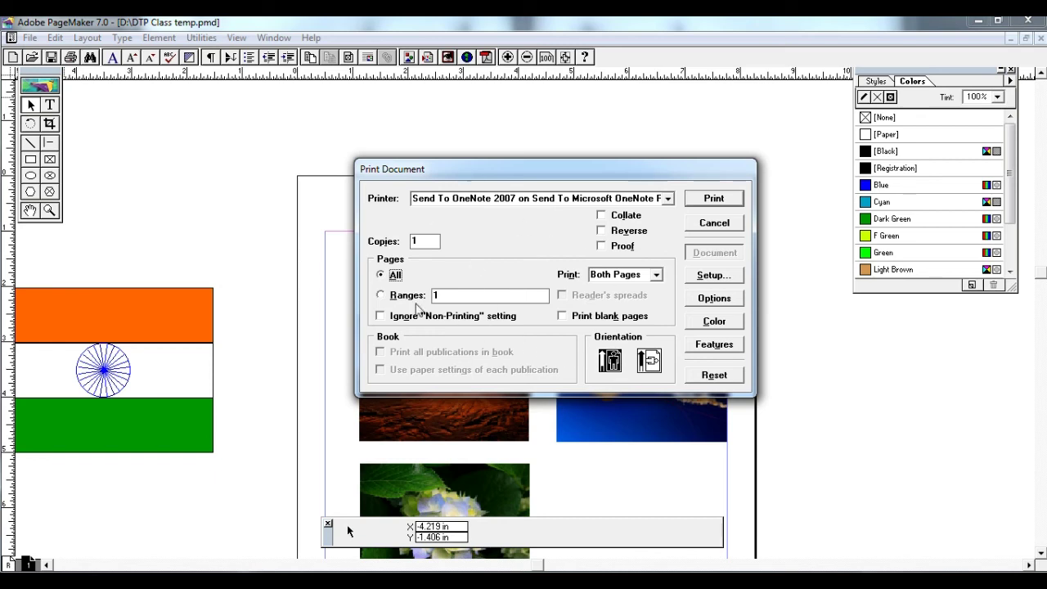
{"action": "left_click", "coordinate": [716, 223]}
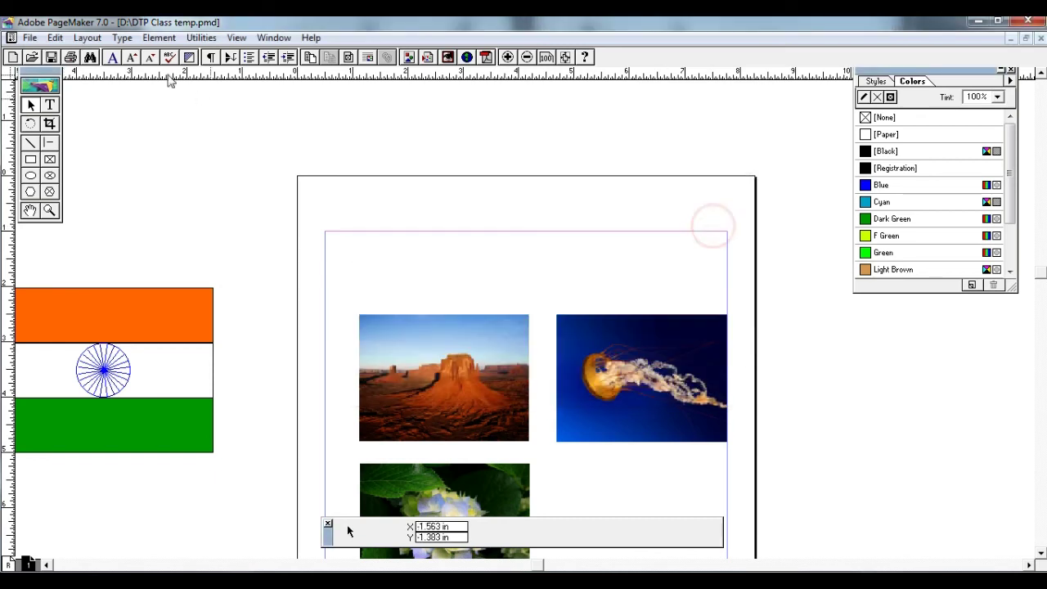
Open the general preferences and look through the unit choices for measurements and the vertical ruler without changing them
{"action": "left_click", "coordinate": [30, 39]}
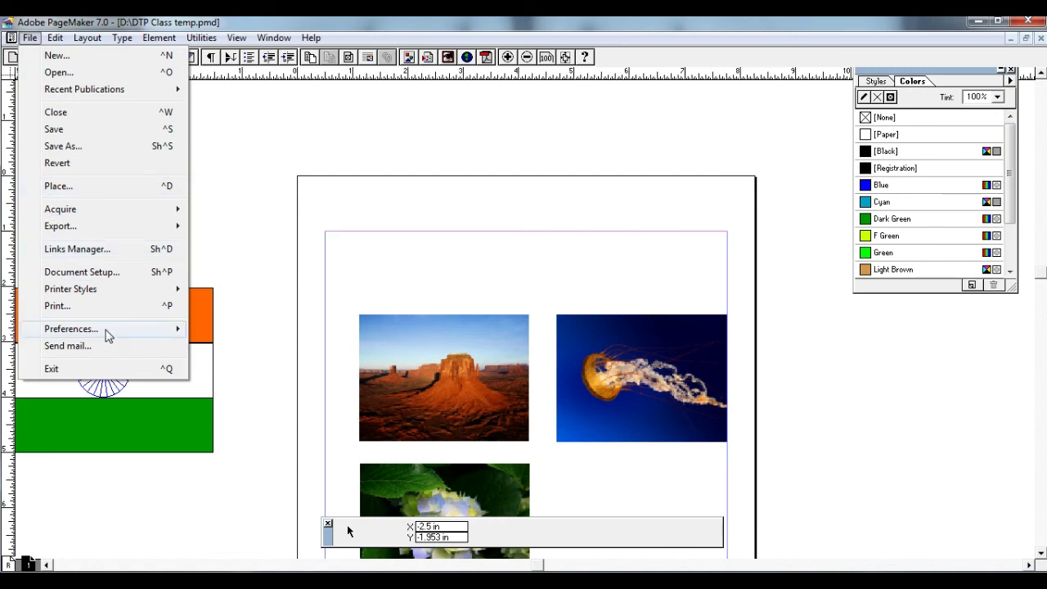
{"action": "mouse_move", "coordinate": [107, 334]}
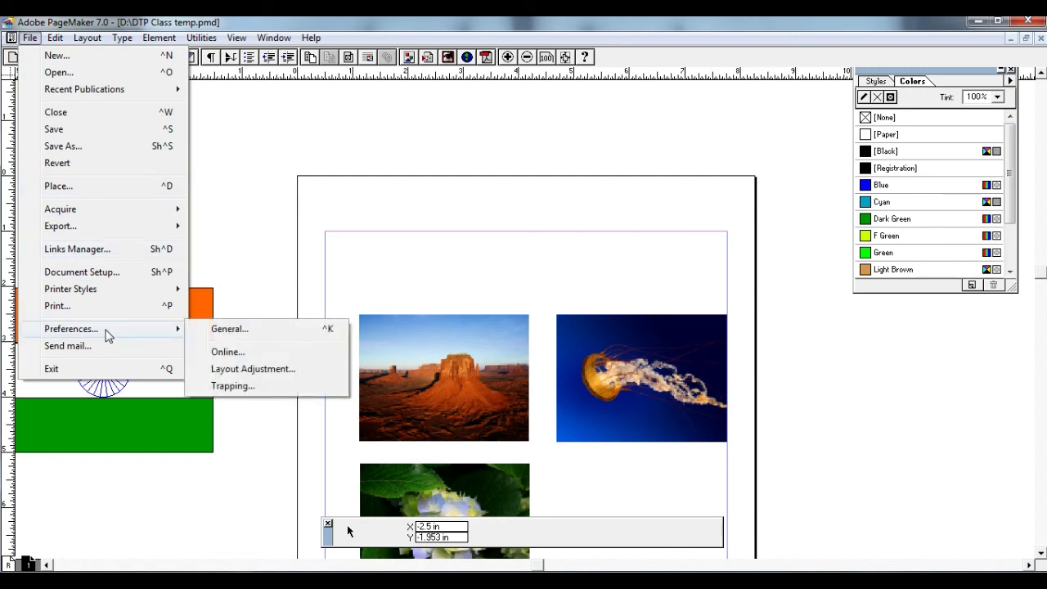
{"action": "left_click", "coordinate": [283, 335]}
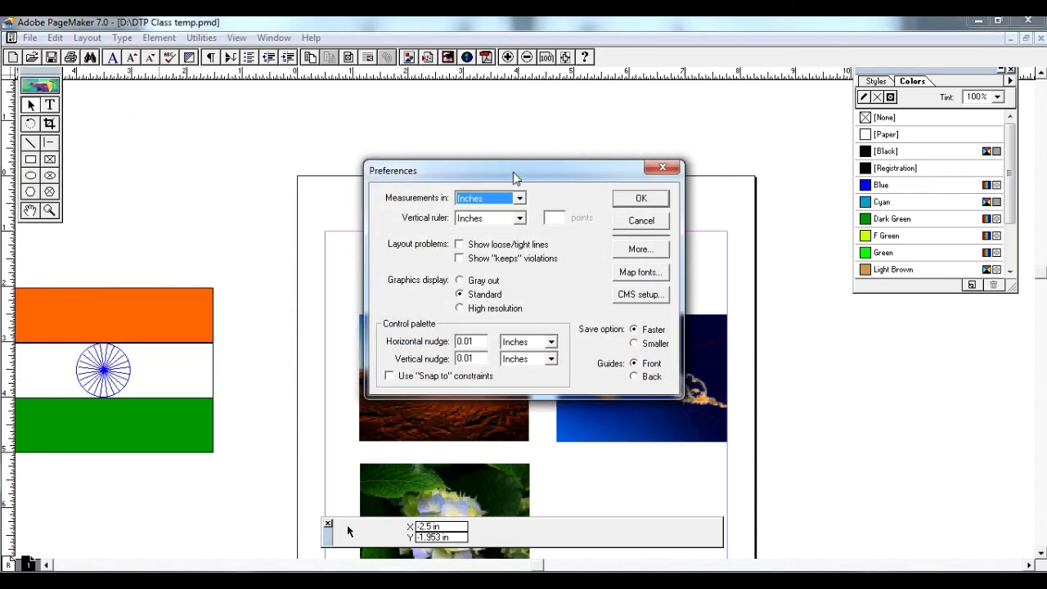
{"action": "left_click_drag", "start_coordinate": [512, 172], "coordinate": [653, 181]}
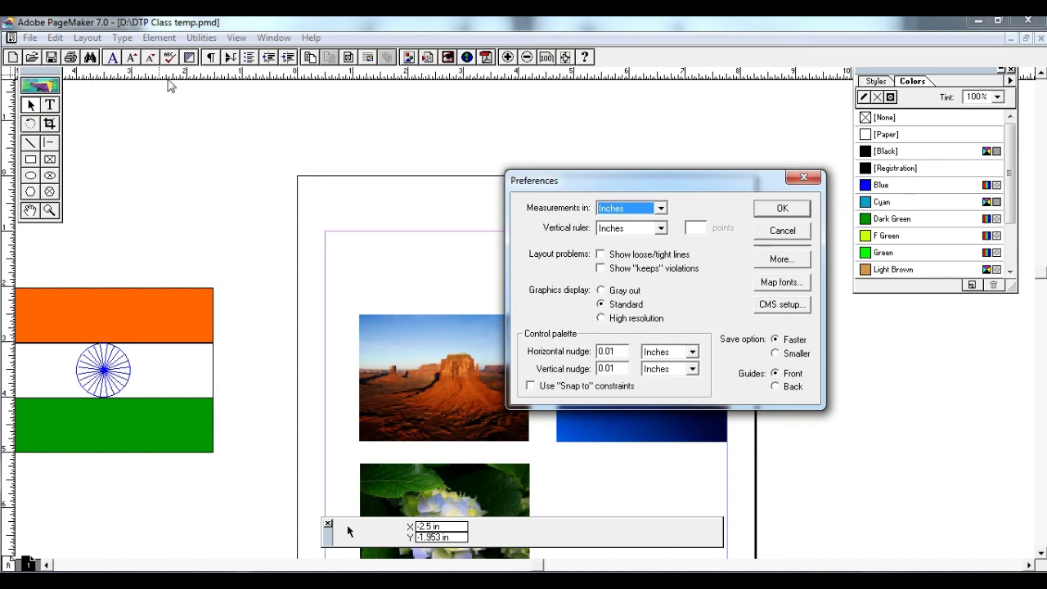
{"action": "left_click", "coordinate": [621, 212]}
{"action": "left_click", "coordinate": [623, 212]}
{"action": "left_click", "coordinate": [654, 209]}
{"action": "left_click", "coordinate": [659, 209]}
{"action": "left_click", "coordinate": [661, 229]}
{"action": "left_click", "coordinate": [661, 229]}
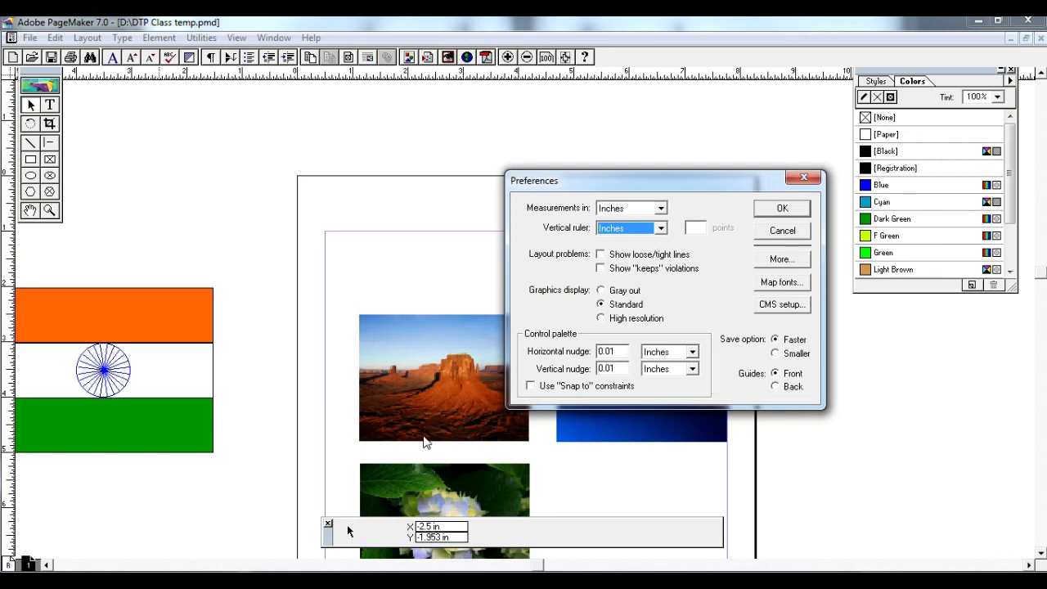
Set the graphics display preference to High resolution and inspect the flower picture up close
{"action": "left_click", "coordinate": [634, 305]}
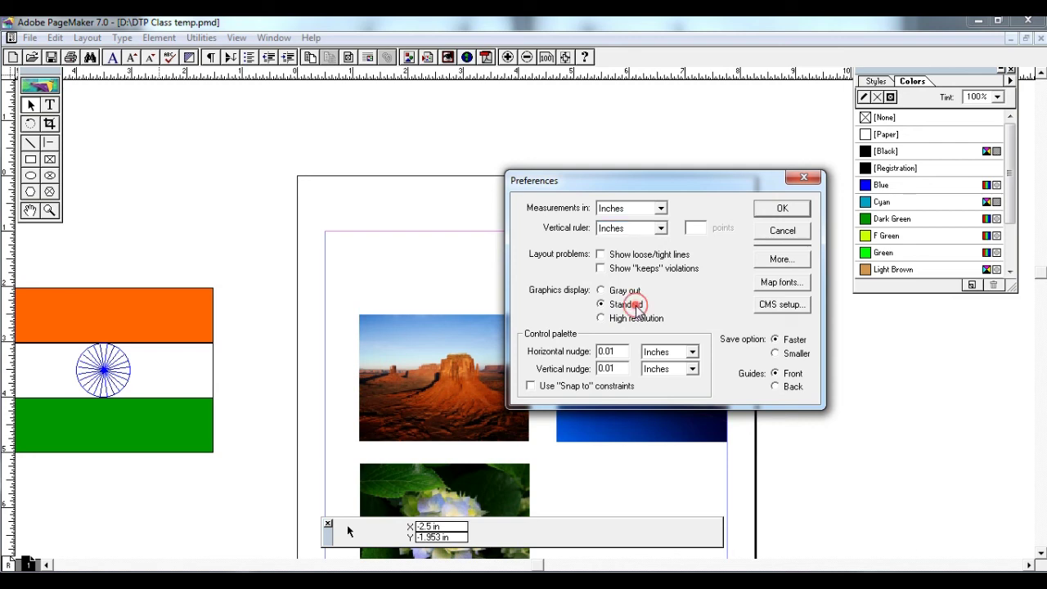
{"action": "left_click", "coordinate": [630, 318]}
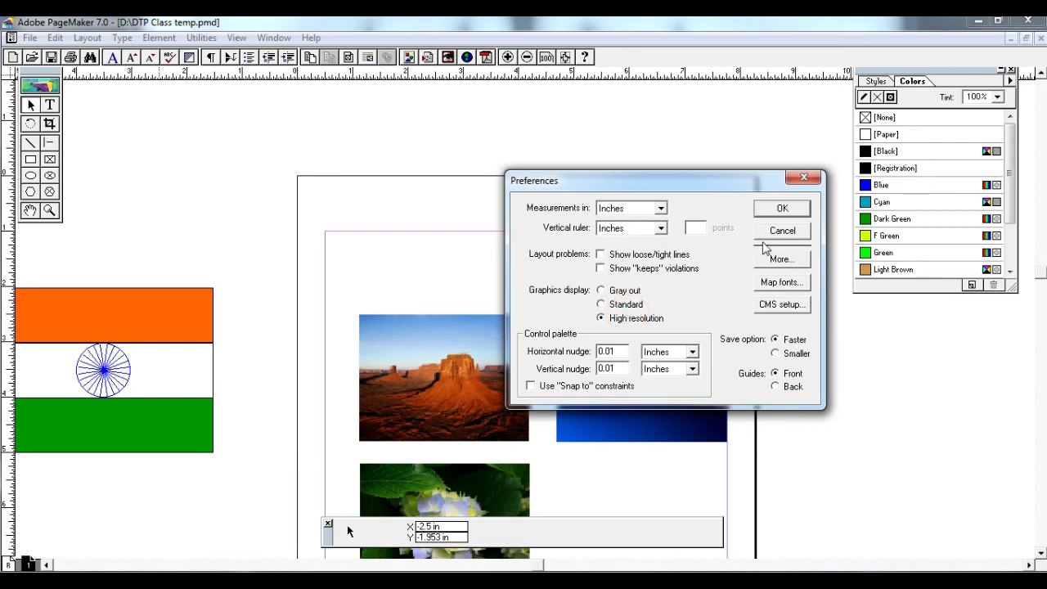
{"action": "left_click", "coordinate": [785, 207]}
{"action": "left_click_drag", "start_coordinate": [609, 397], "coordinate": [603, 217]}
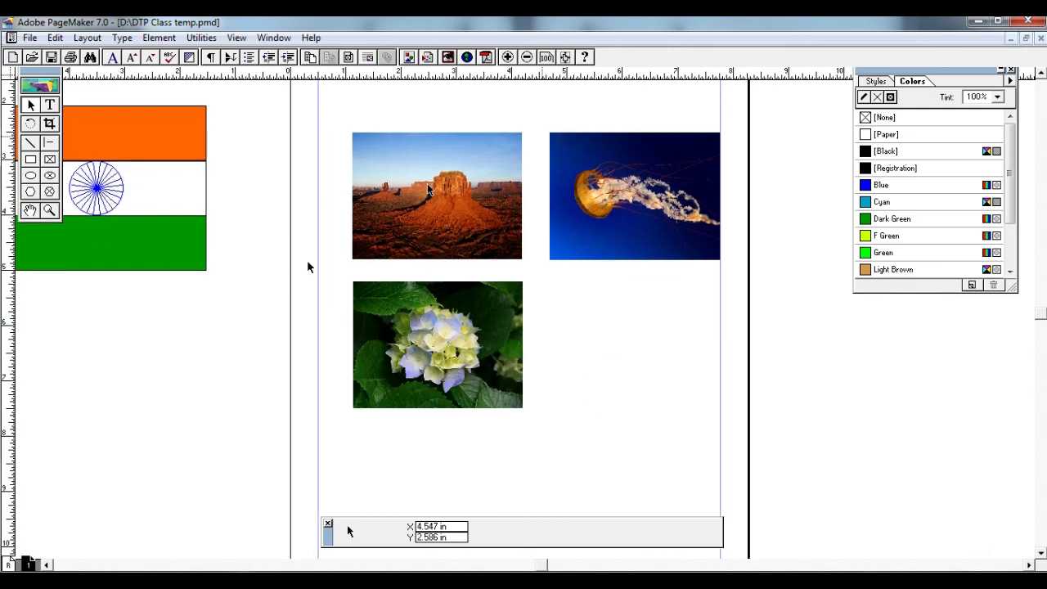
{"action": "left_click", "coordinate": [49, 210]}
{"action": "left_click_drag", "start_coordinate": [341, 274], "coordinate": [544, 430]}
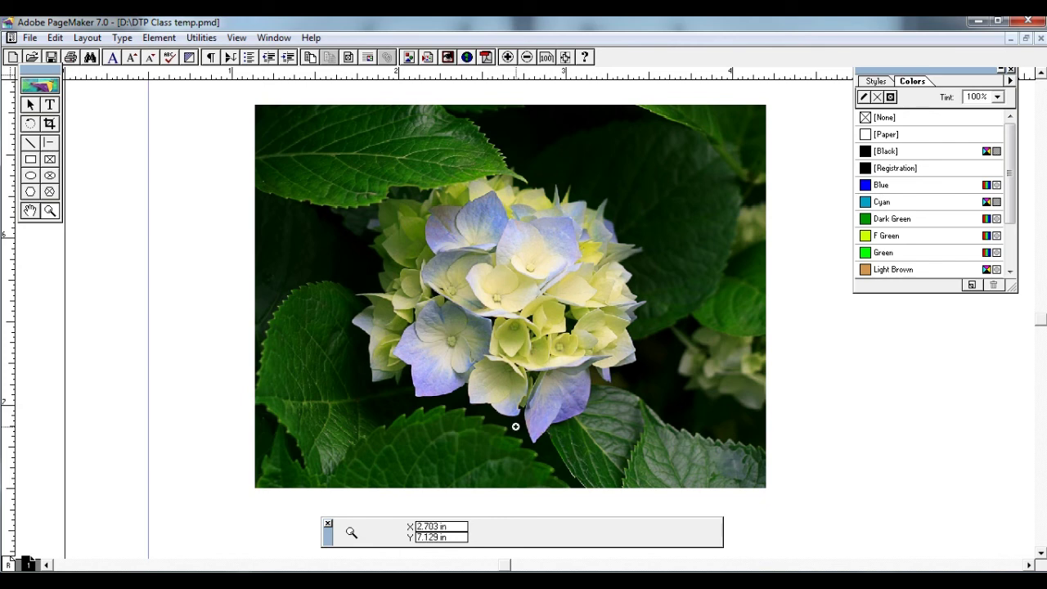
Try the Standard graphics display on the flower picture, and the Gray out display after it
{"action": "key", "text": "ctrl+k"}
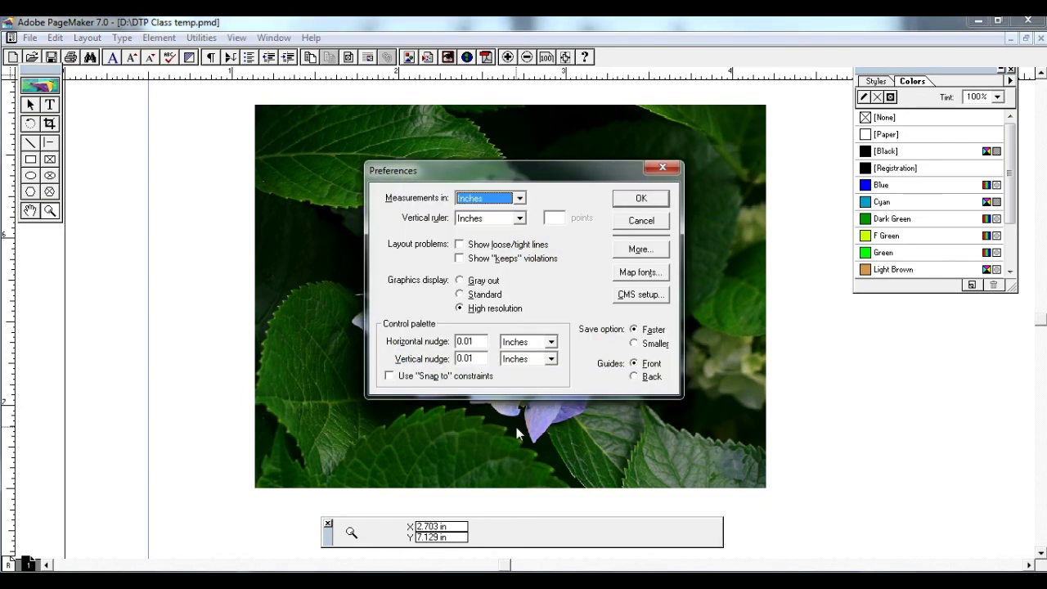
{"action": "left_click", "coordinate": [486, 296]}
{"action": "left_click", "coordinate": [659, 198]}
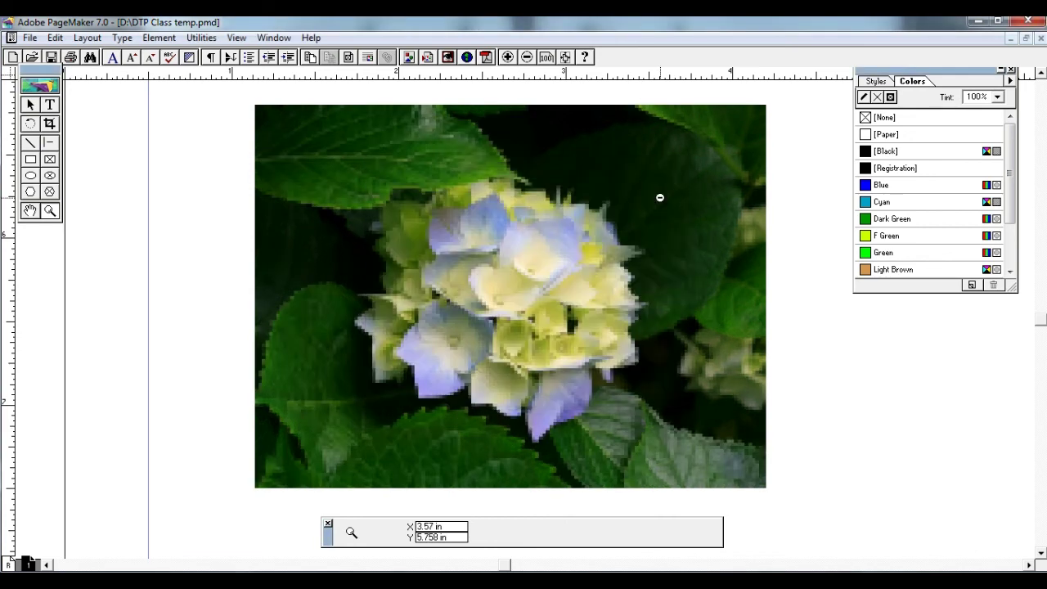
{"action": "key", "text": "ctrl+k"}
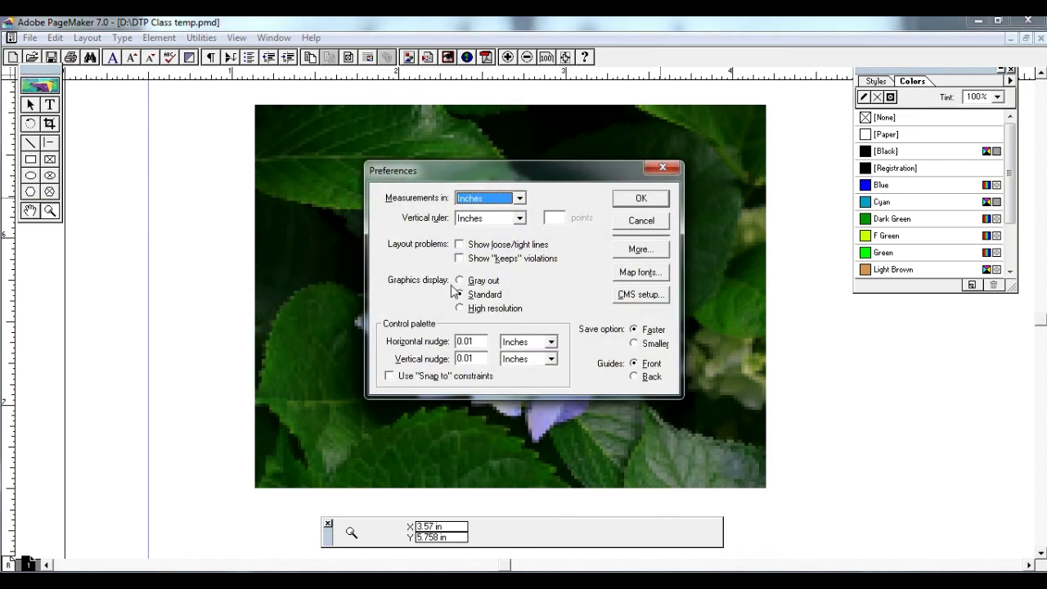
{"action": "left_click", "coordinate": [470, 282]}
{"action": "left_click", "coordinate": [659, 201]}
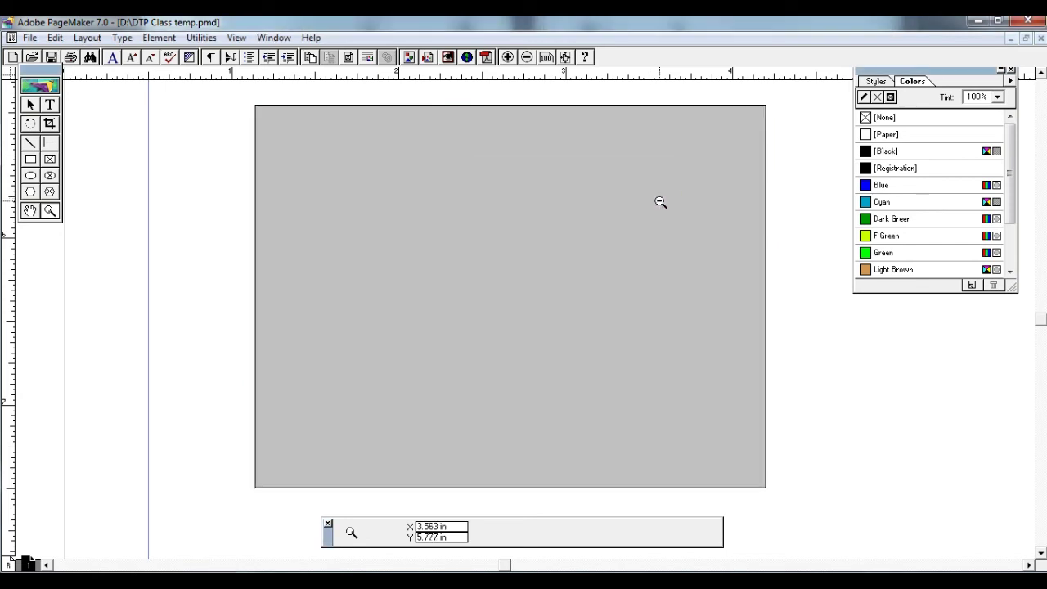
Return the graphics display to High resolution, and apply Gray out once more for comparison
{"action": "key", "text": "ctrl+k"}
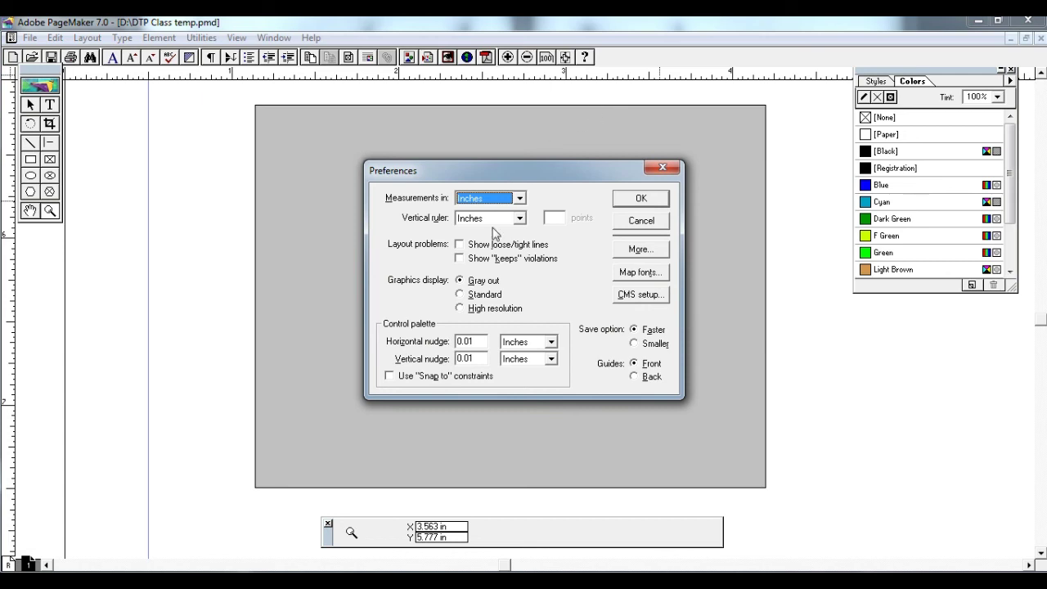
{"action": "left_click", "coordinate": [460, 308]}
{"action": "left_click", "coordinate": [633, 194]}
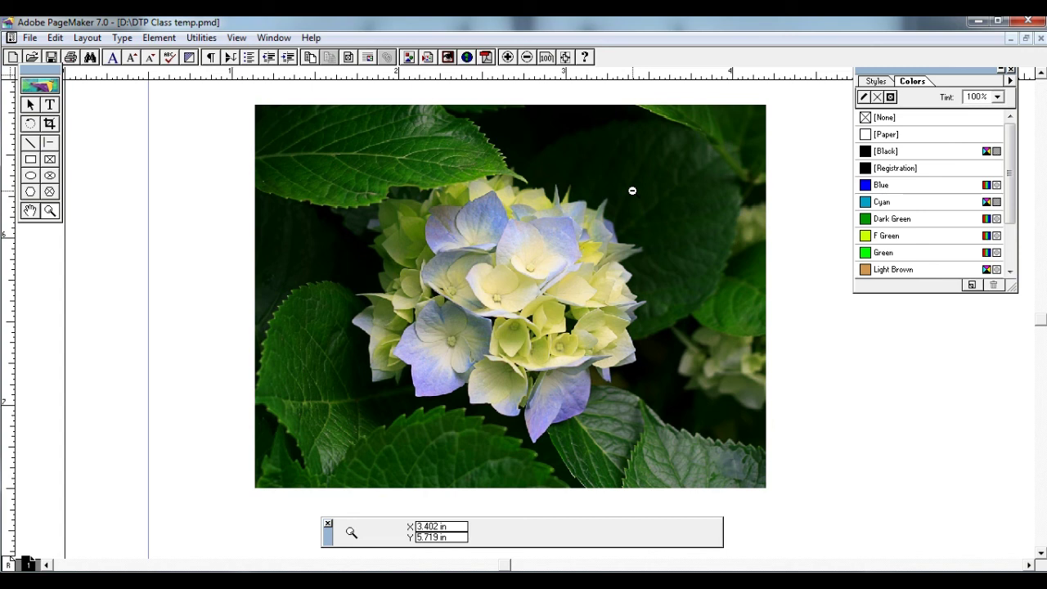
{"action": "key", "text": "ctrl+k"}
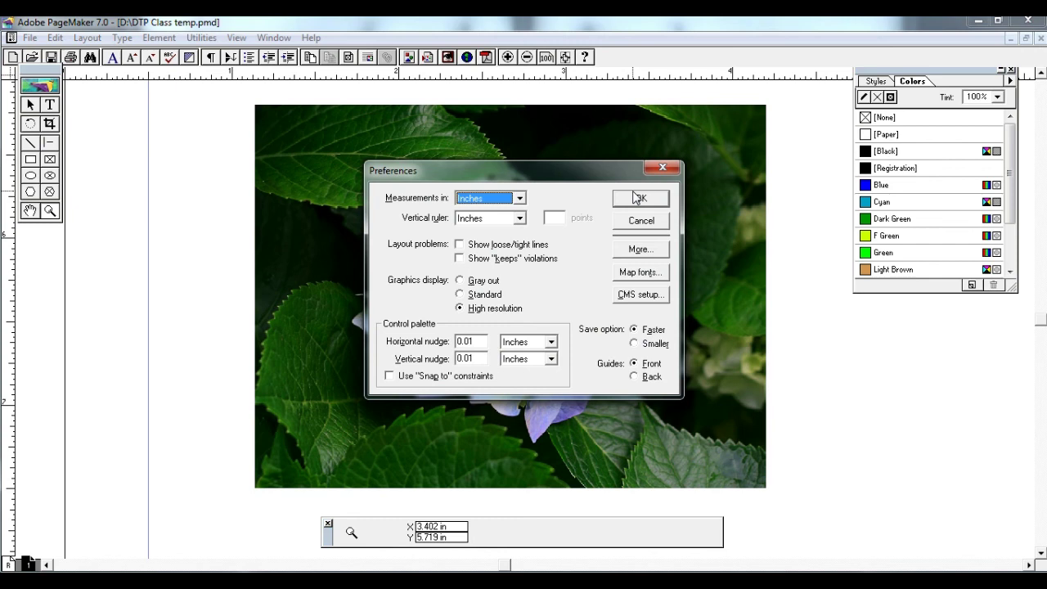
{"action": "left_click", "coordinate": [463, 281]}
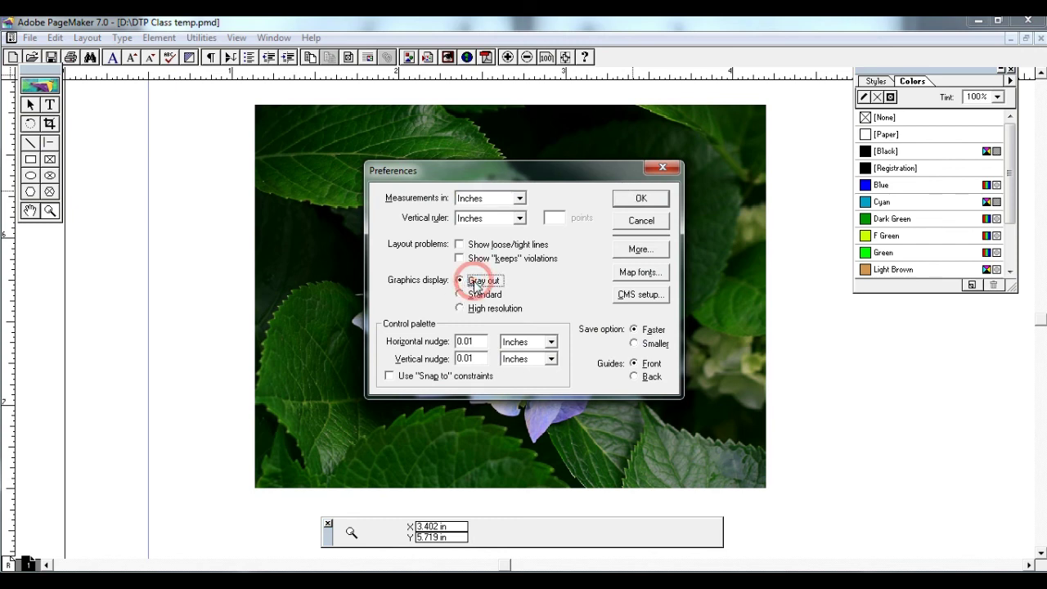
{"action": "left_click", "coordinate": [628, 200]}
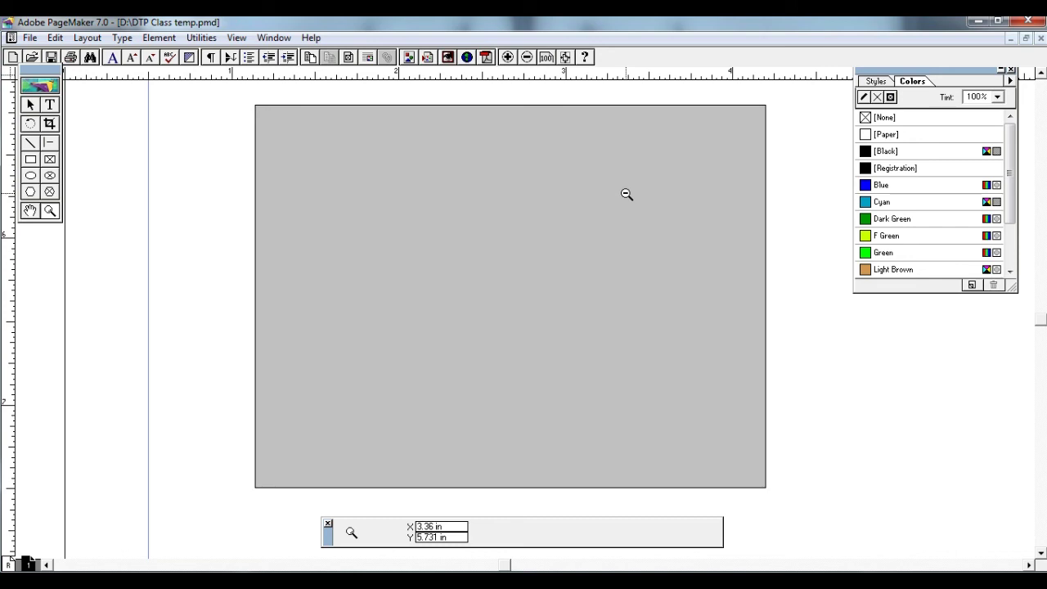
Set the graphics display preference back to High resolution
{"action": "key", "text": "ctrl+k"}
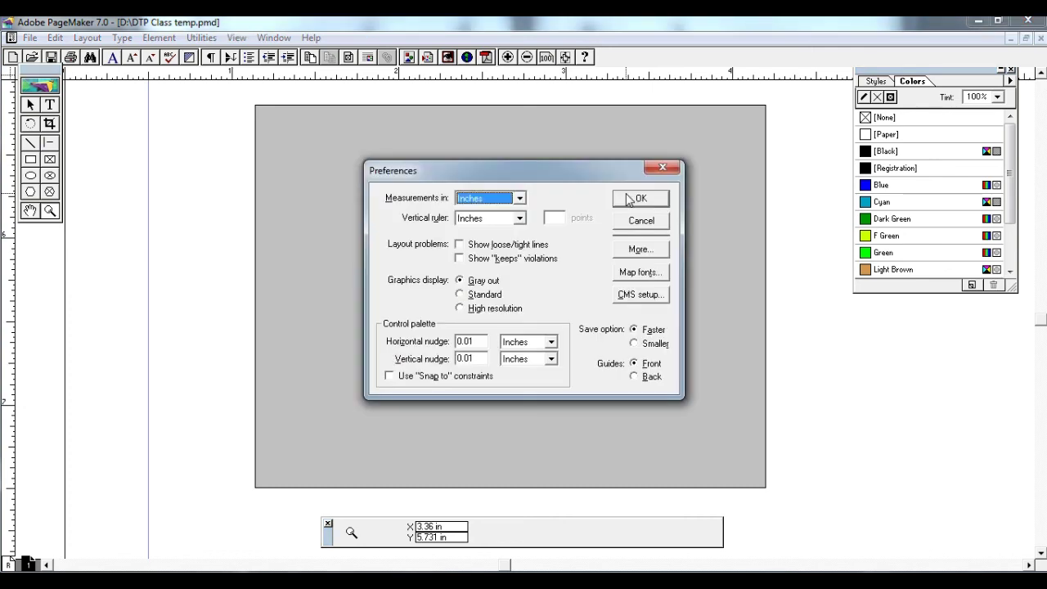
{"action": "left_click", "coordinate": [460, 308]}
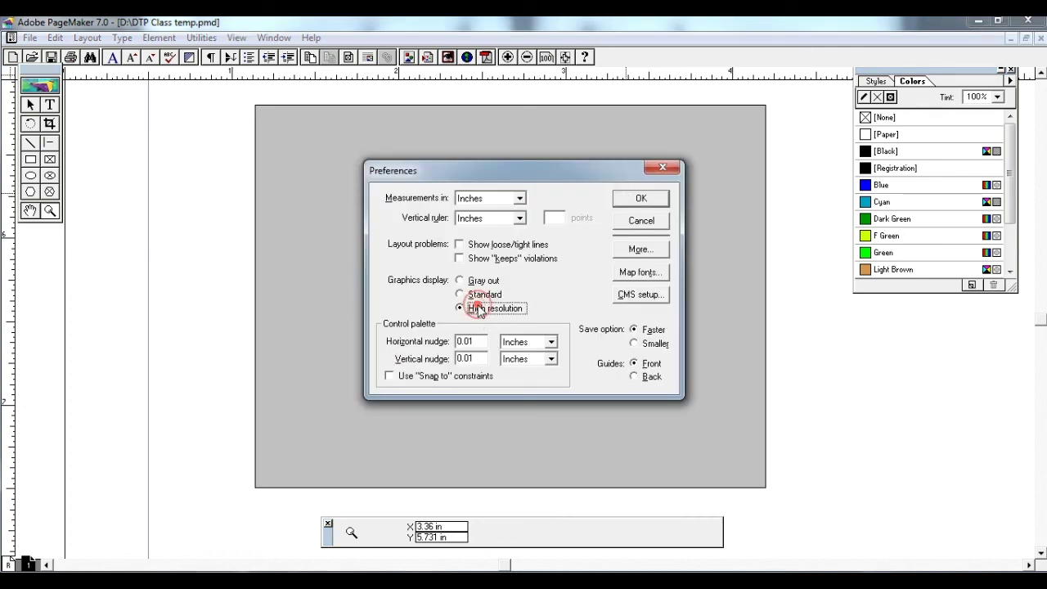
{"action": "left_click", "coordinate": [661, 198]}
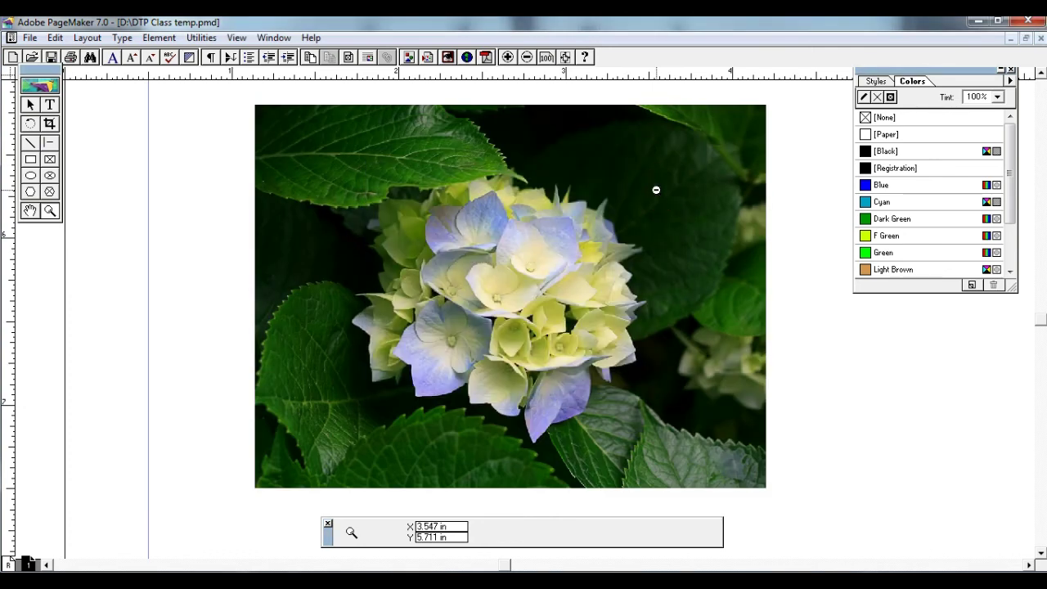
Review the horizontal and vertical nudge settings in the general preferences and leave without changes
{"action": "left_click", "coordinate": [526, 56]}
{"action": "left_click", "coordinate": [526, 57]}
{"action": "left_click", "coordinate": [526, 57]}
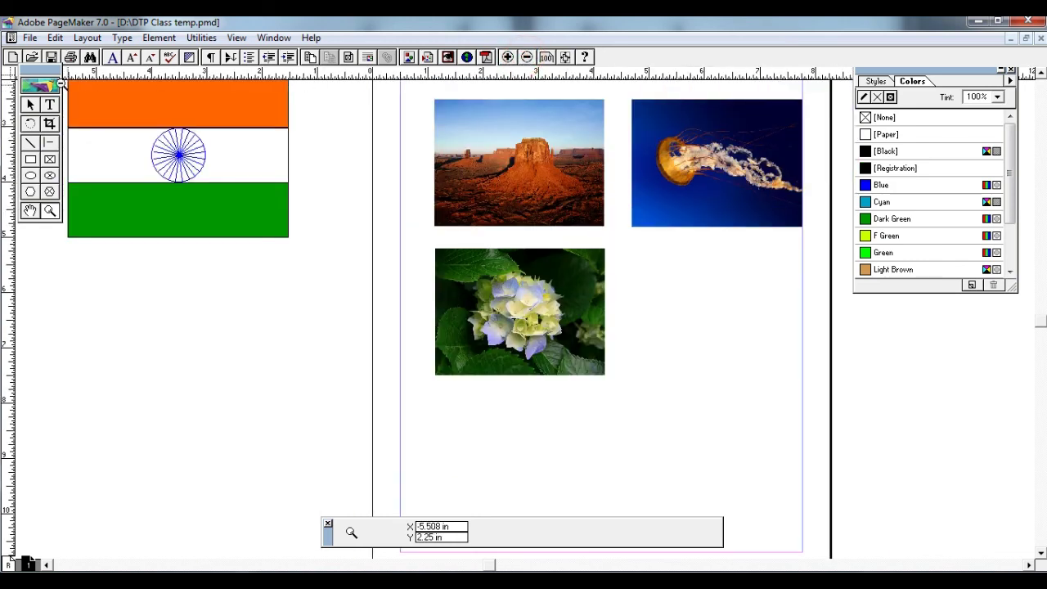
{"action": "double_click", "coordinate": [31, 106]}
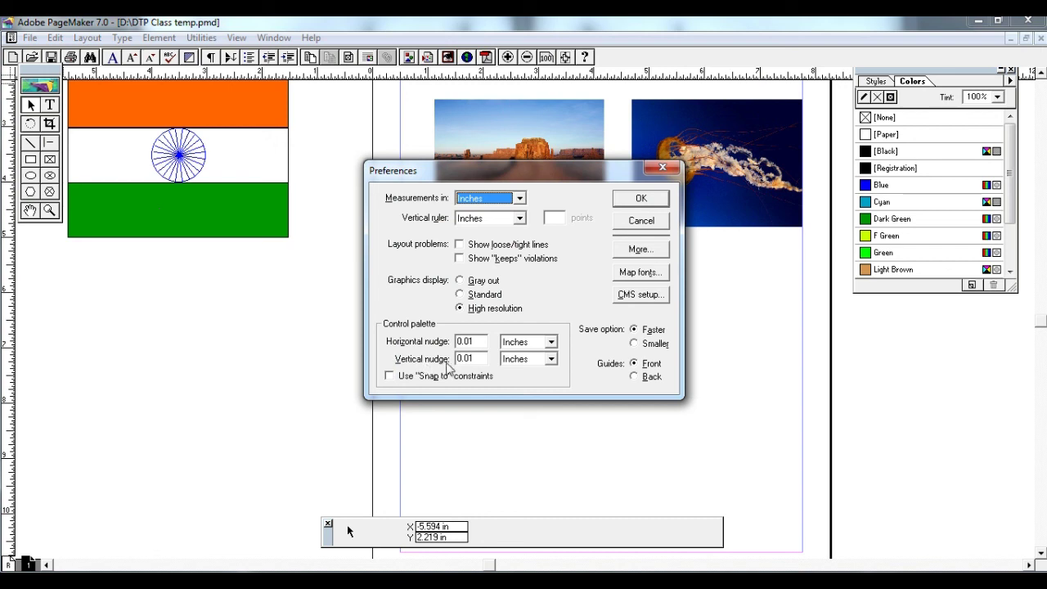
{"action": "left_click", "coordinate": [638, 229]}
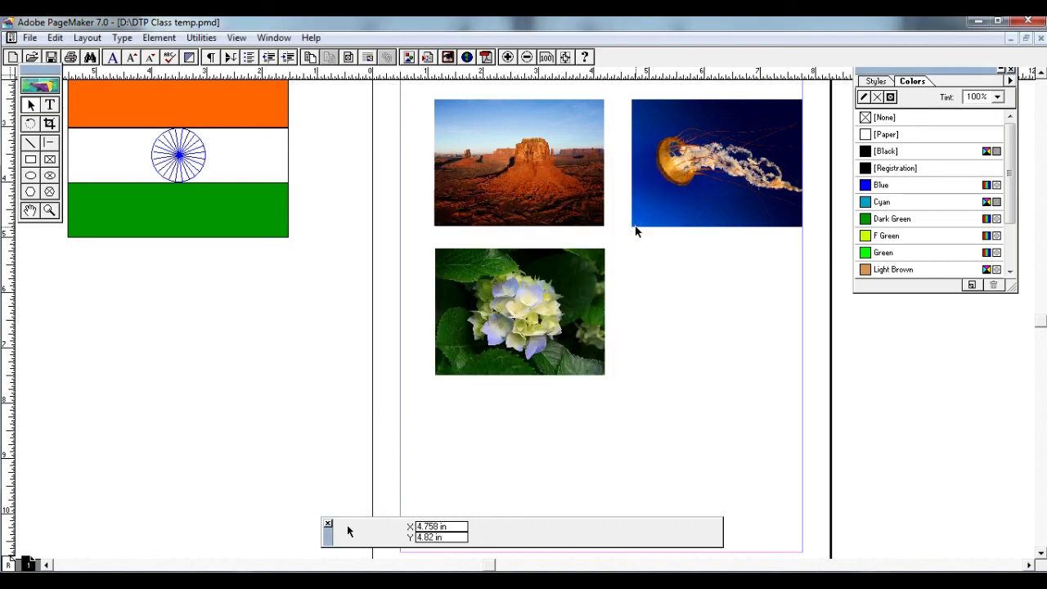
Select the flower picture and nudge it right and down in 0.01-inch increments to about X 4.513 in, Y 7.58 in
{"action": "left_click", "coordinate": [573, 267]}
{"action": "left_click_drag", "start_coordinate": [555, 294], "coordinate": [557, 293]}
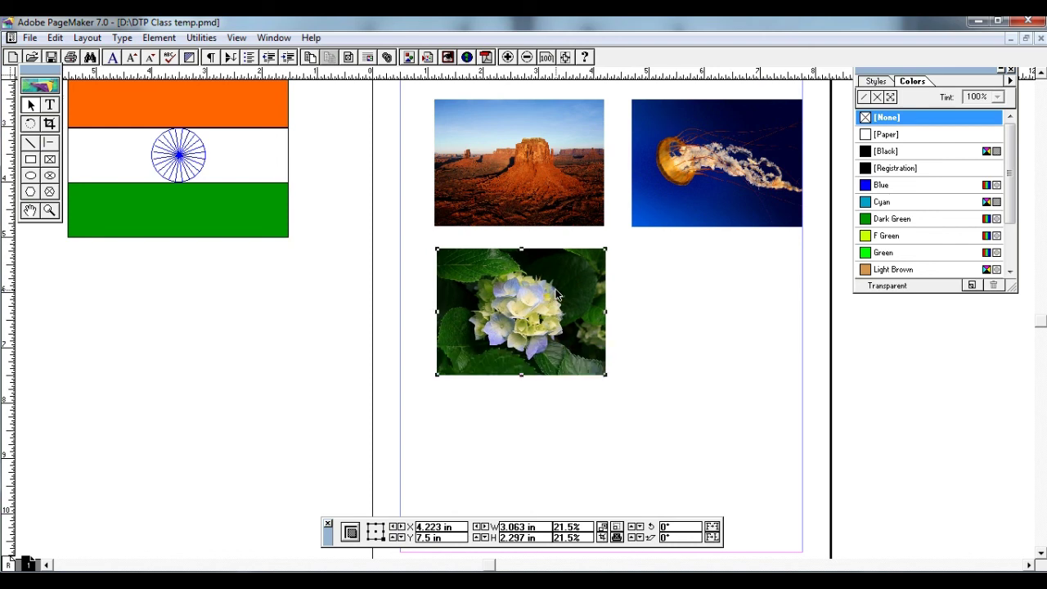
{"action": "key", "text": "Right"}
{"action": "key", "text": "Right"}
{"action": "key", "text": "Right"}
{"action": "key", "text": "Right"}
{"action": "key", "text": "Right"}
{"action": "key", "text": "Right"}
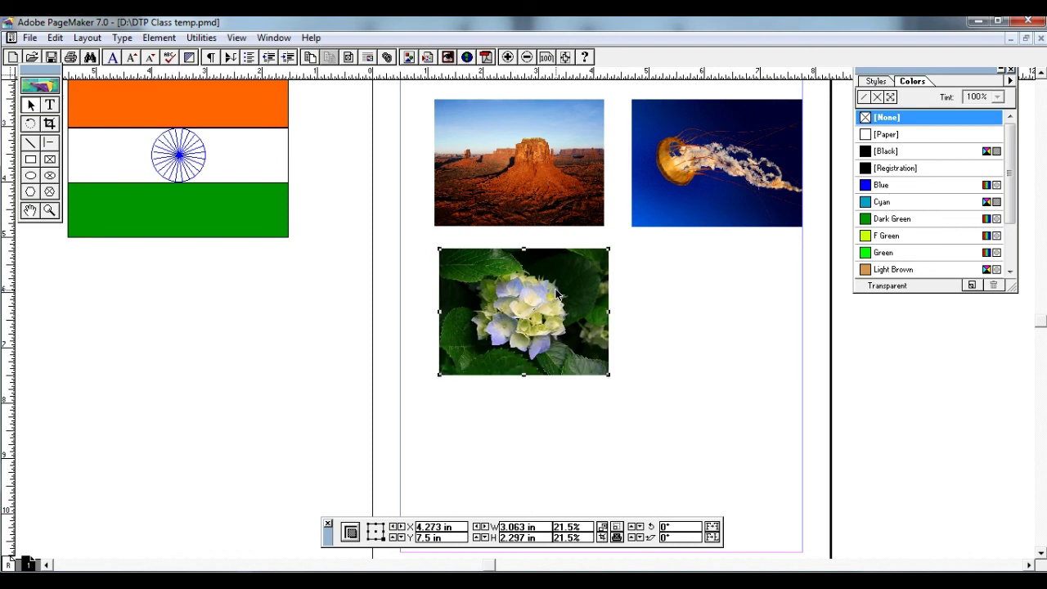
{"action": "key", "text": "Right"}
{"action": "key", "text": "Right"}
{"action": "key", "text": "Right"}
{"action": "key", "text": "Right"}
{"action": "key", "text": "Right"}
{"action": "key", "text": "Right"}
{"action": "key", "text": "Right"}
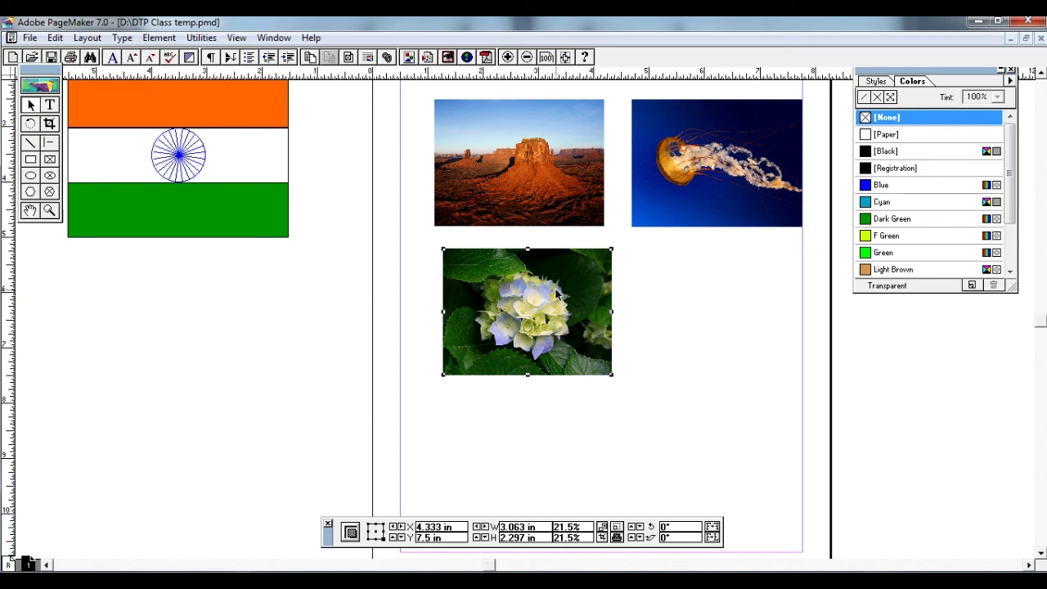
{"action": "key", "text": "Right"}
{"action": "key", "text": "Right"}
{"action": "key", "text": "Right"}
{"action": "key", "text": "Right"}
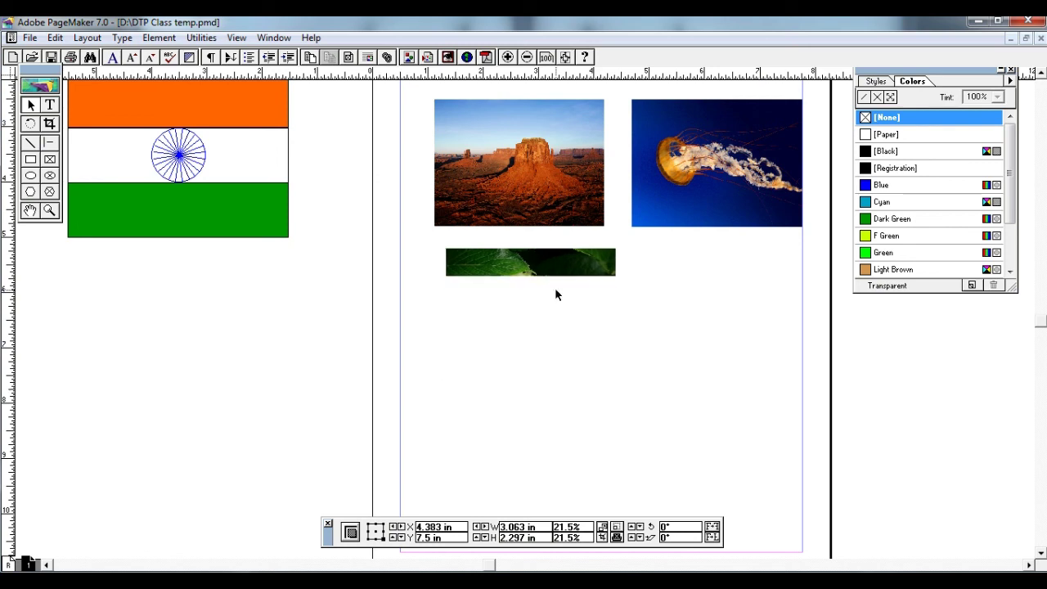
{"action": "key", "text": "Right"}
{"action": "key", "text": "Right"}
{"action": "key", "text": "Right"}
{"action": "key", "text": "Right"}
{"action": "key", "text": "Right"}
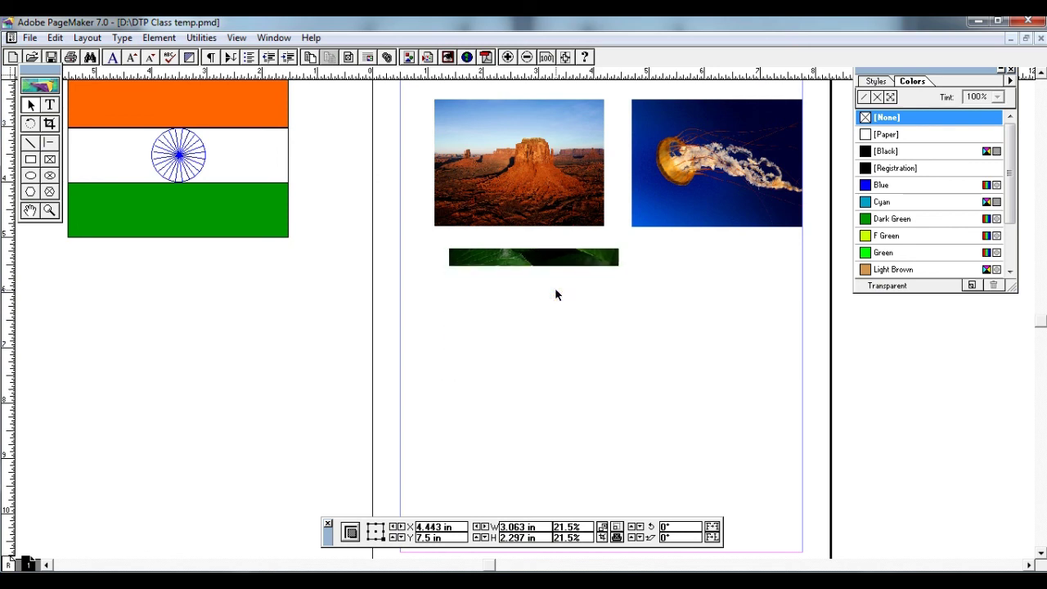
{"action": "key", "text": "Down"}
{"action": "key", "text": "Down"}
{"action": "key", "text": "Down"}
{"action": "key", "text": "Down"}
{"action": "key", "text": "Down"}
{"action": "key", "text": "Down"}
{"action": "key", "text": "Down"}
{"action": "key", "text": "Down"}
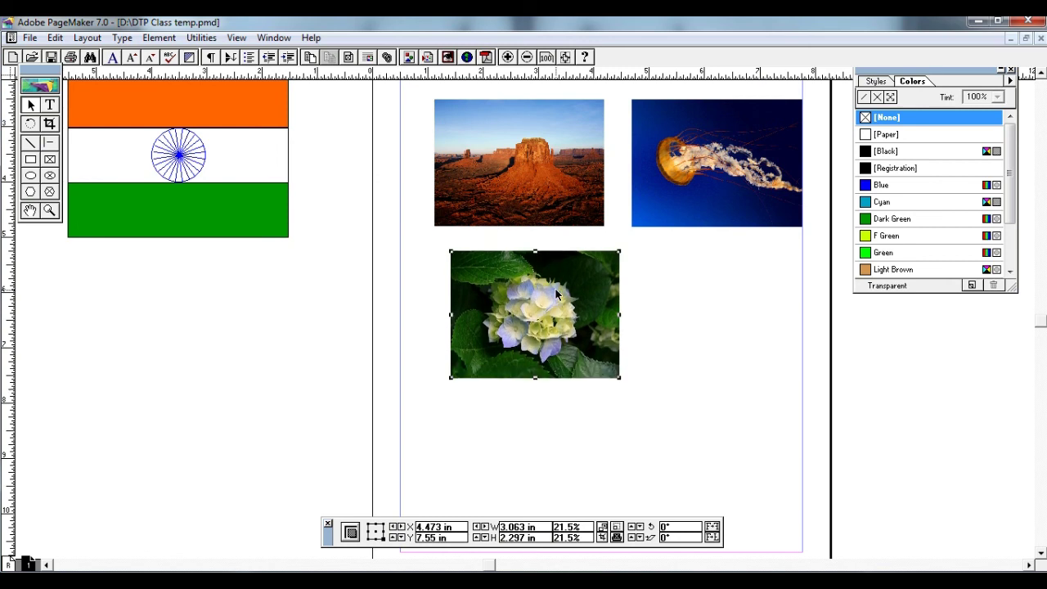
{"action": "key", "text": "Right"}
{"action": "key", "text": "Right"}
{"action": "key", "text": "Right"}
{"action": "key", "text": "Right"}
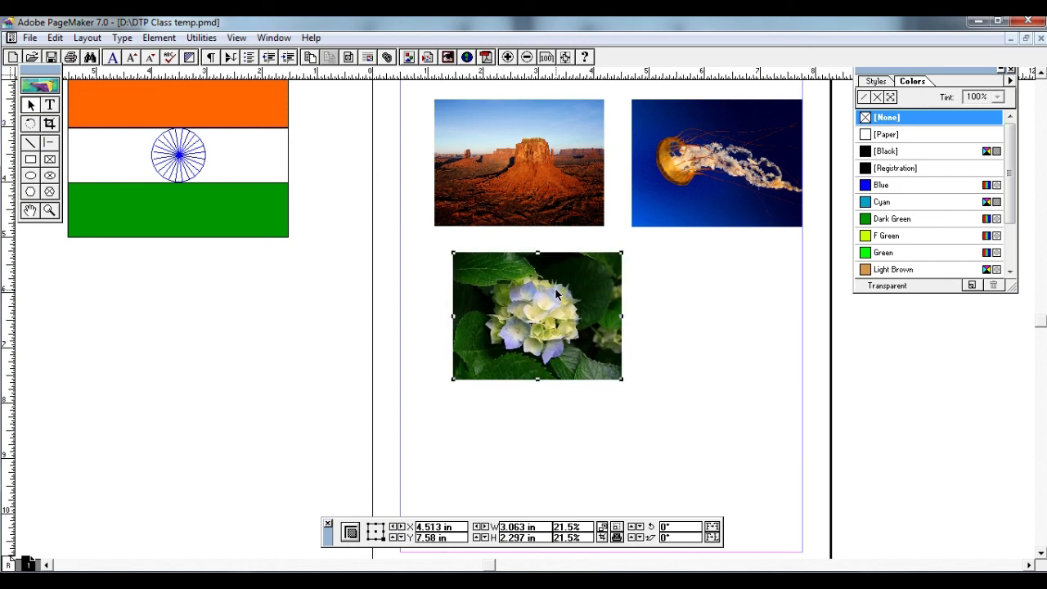
Set both the horizontal and vertical nudge to 0.5 inches in the general preferences
{"action": "key", "text": "ctrl+k"}
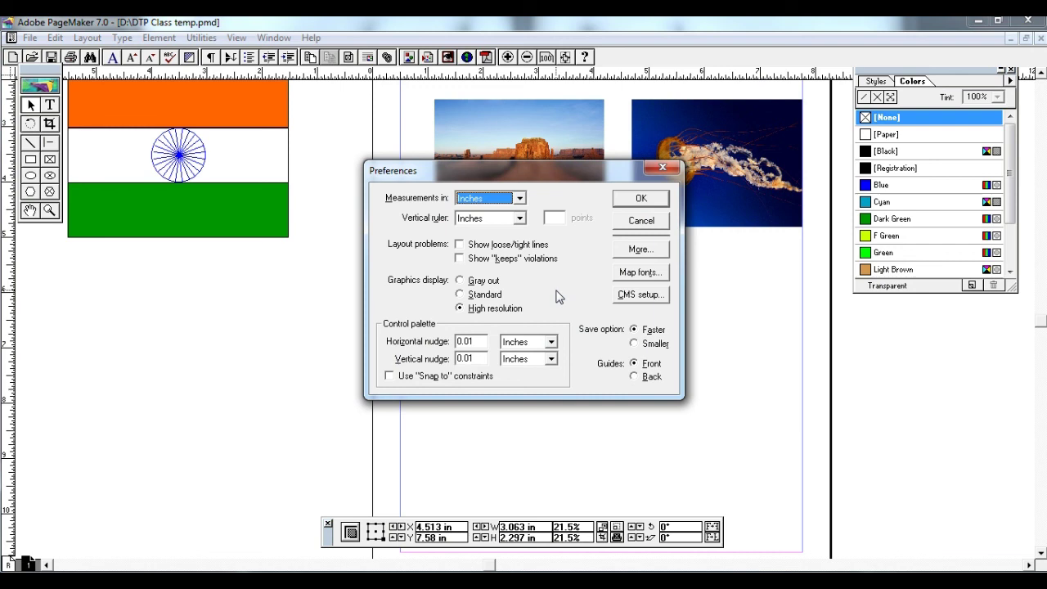
{"action": "double_click", "coordinate": [475, 341]}
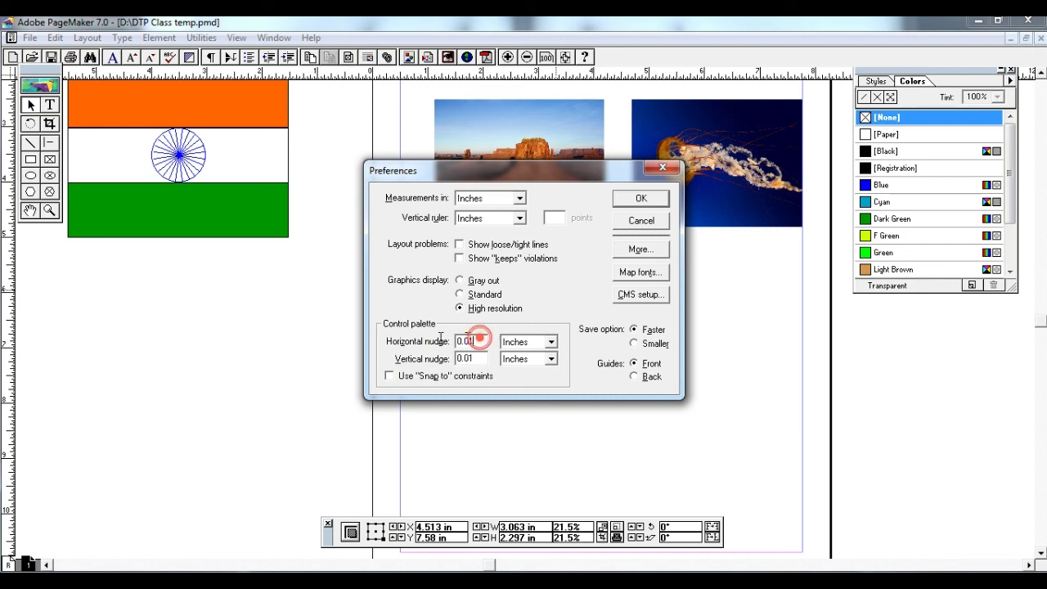
{"action": "type", "text": "0."}
{"action": "key", "text": "Tab"}
{"action": "key", "text": "Tab"}
{"action": "type", "text": "0"}
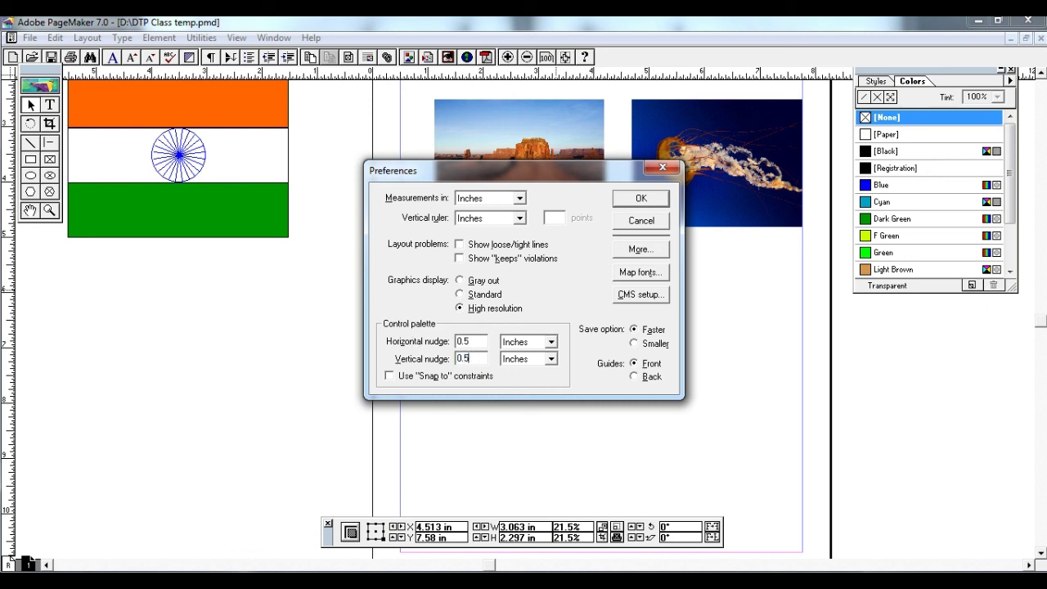
{"action": "key", "text": "Return"}
Nudge the flower picture around the page in 0.5-inch increments and bring it back to about X 4.013 in, Y 7.58 in
{"action": "key", "text": "Down"}
{"action": "key", "text": "Down"}
{"action": "key", "text": "Down"}
{"action": "key", "text": "Down"}
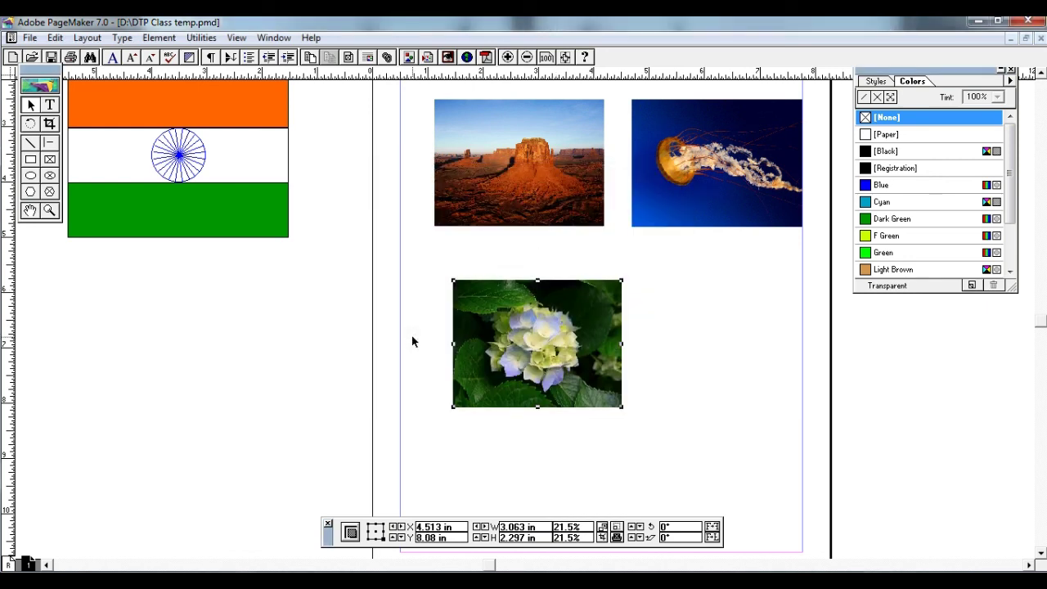
{"action": "key", "text": "Right"}
{"action": "key", "text": "Right"}
{"action": "key", "text": "Right"}
{"action": "key", "text": "Right"}
{"action": "key", "text": "Right"}
{"action": "key", "text": "Up"}
{"action": "key", "text": "Up"}
{"action": "key", "text": "Up"}
{"action": "key", "text": "Up"}
{"action": "key", "text": "Up"}
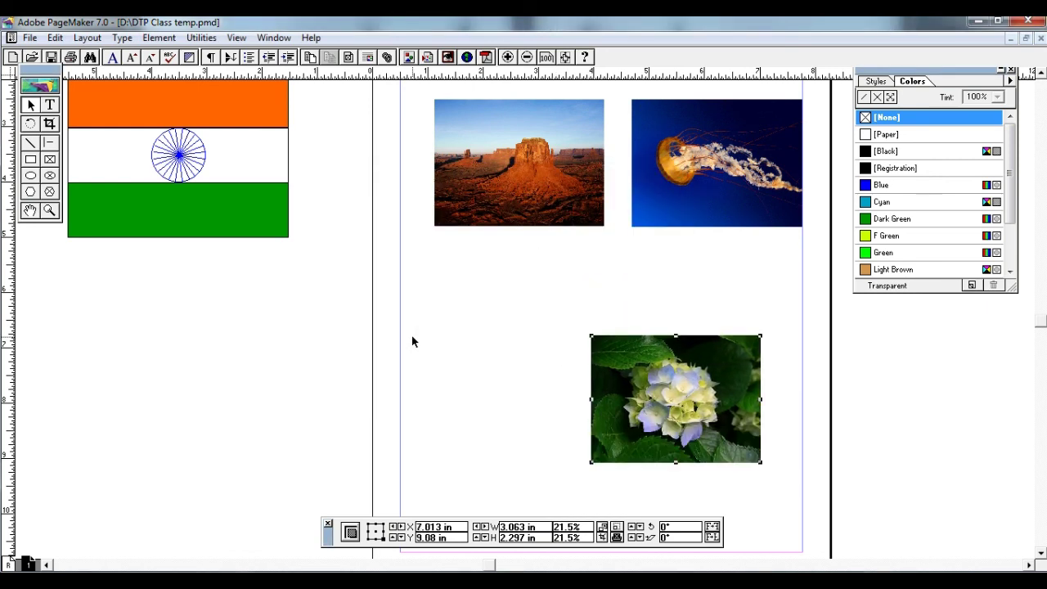
{"action": "key", "text": "ctrl+z"}
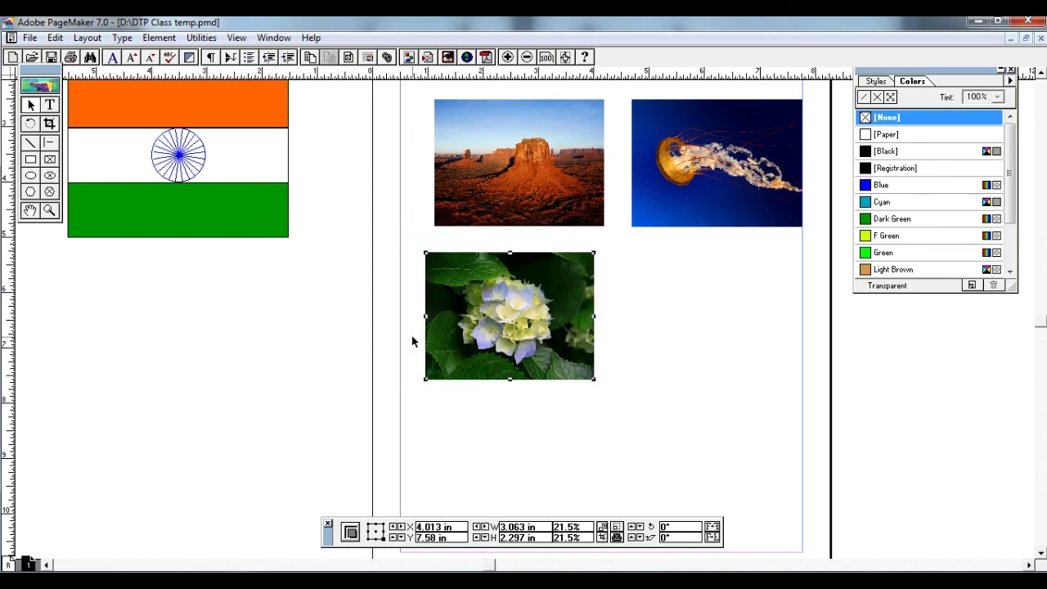
Set both the horizontal and vertical nudge to 0.01 inches in the general preferences
{"action": "key", "text": "ctrl+k"}
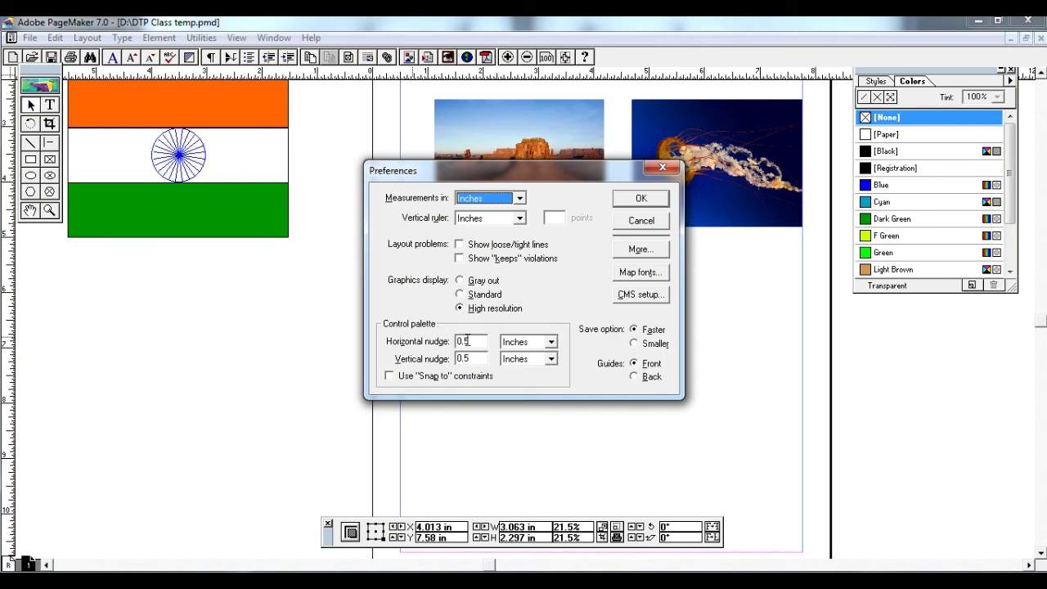
{"action": "double_click", "coordinate": [468, 340]}
{"action": "type", "text": "0.01"}
{"action": "key", "text": "Tab"}
{"action": "type", "text": "0"}
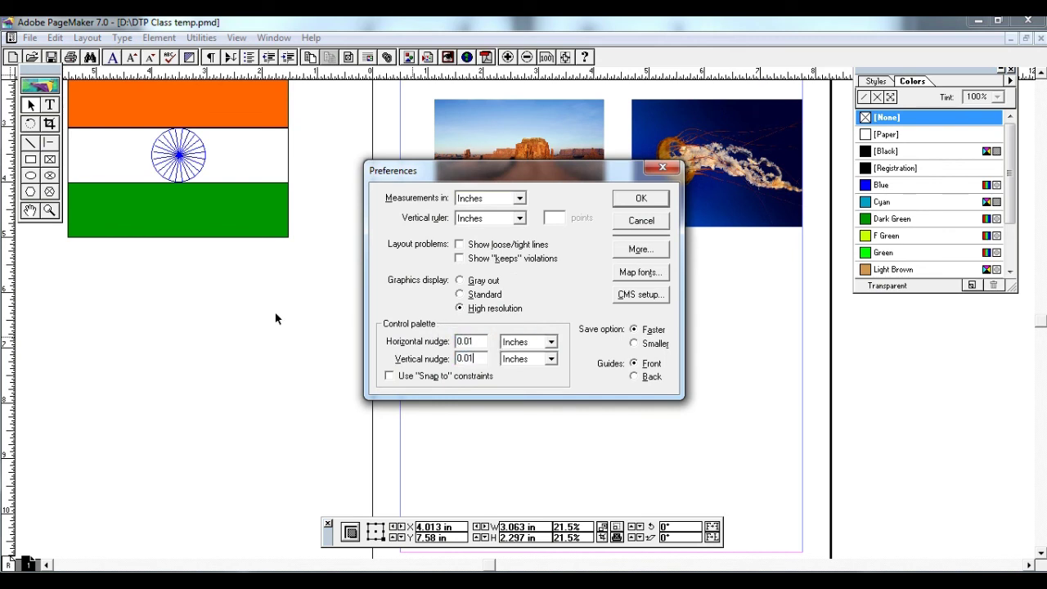
{"action": "type", "text": ".01"}
{"action": "key", "text": "Return"}
Move the flower picture directly below the desert picture, to about X 4.172 in, Y 7.602 in
{"action": "left_click", "coordinate": [488, 275]}
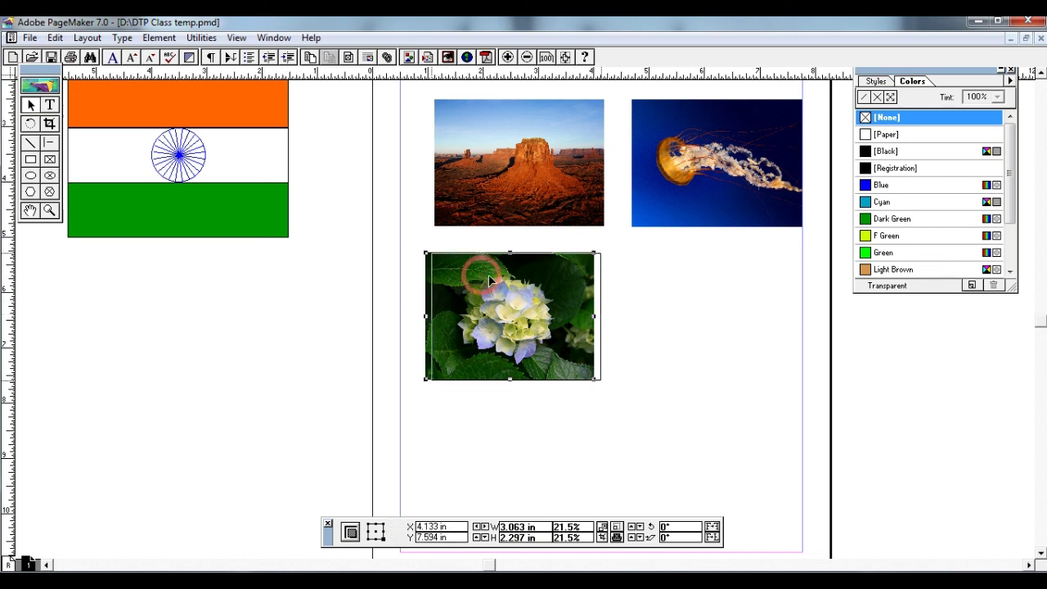
{"action": "left_click_drag", "start_coordinate": [488, 274], "coordinate": [490, 276]}
Deselect the flower picture, save the publication and exit the program
{"action": "left_click", "coordinate": [28, 38]}
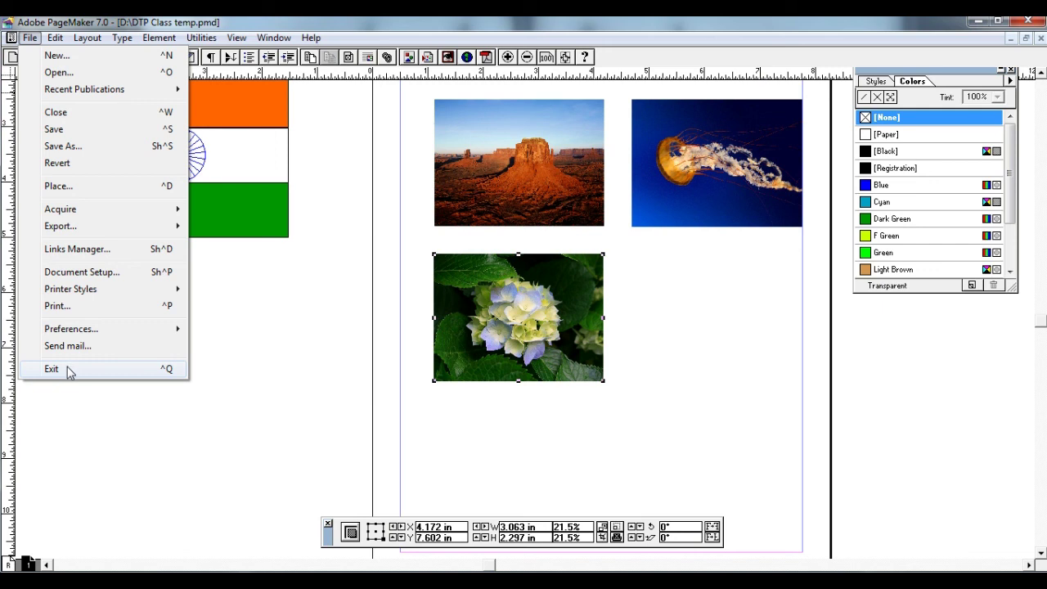
{"action": "left_click", "coordinate": [544, 478]}
{"action": "left_click", "coordinate": [542, 468]}
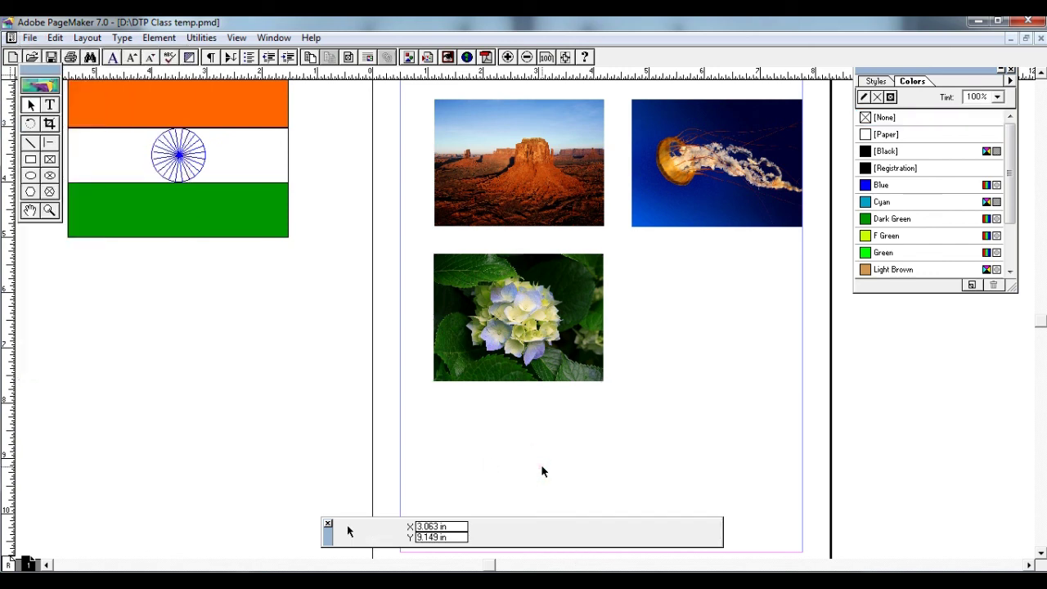
{"action": "left_click", "coordinate": [29, 37]}
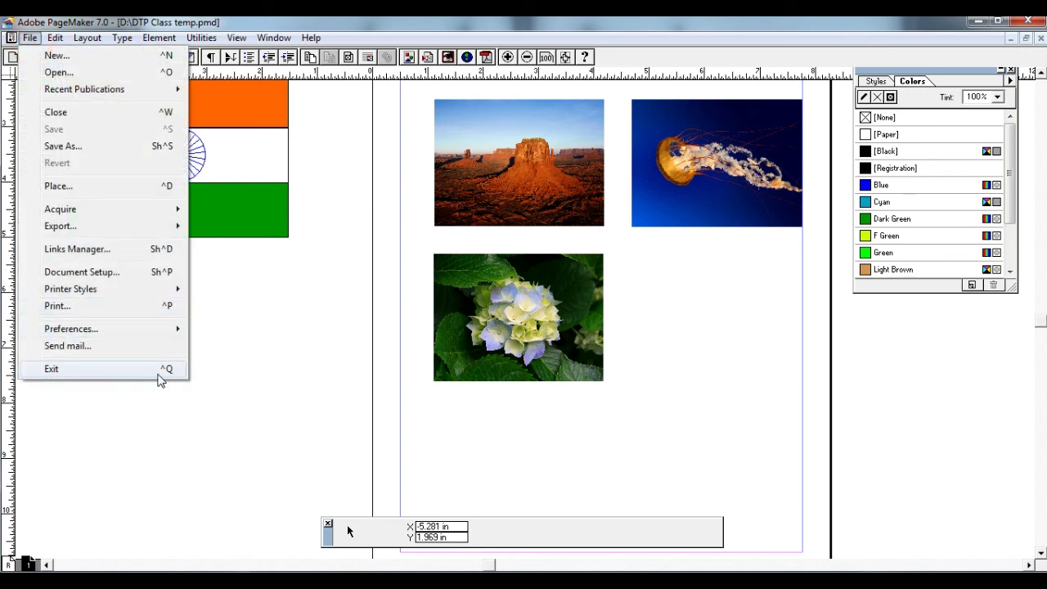
{"action": "left_click", "coordinate": [421, 442]}
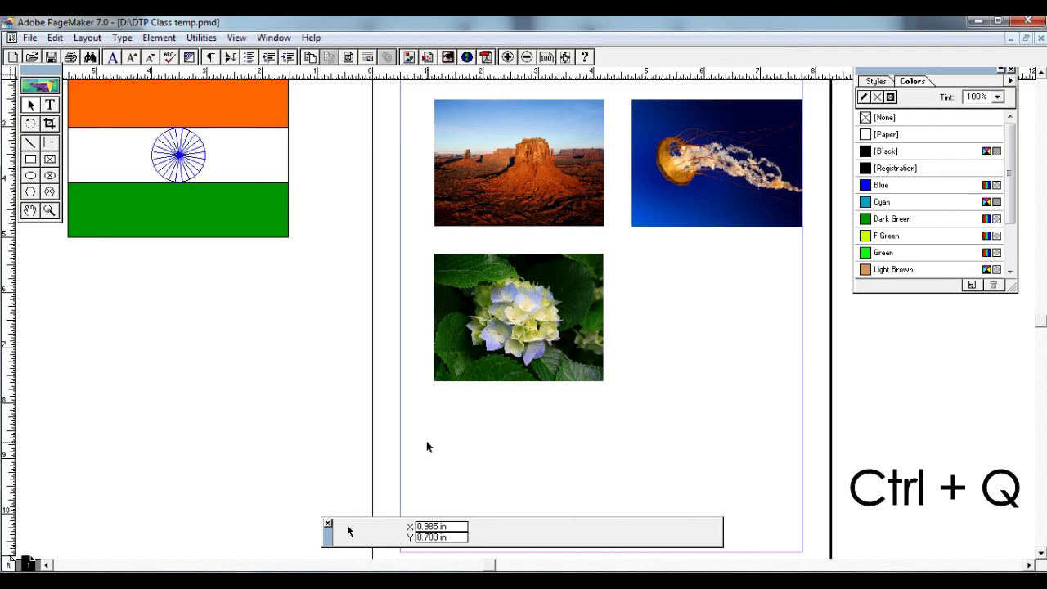
{"action": "key", "text": "ctrl+q"}
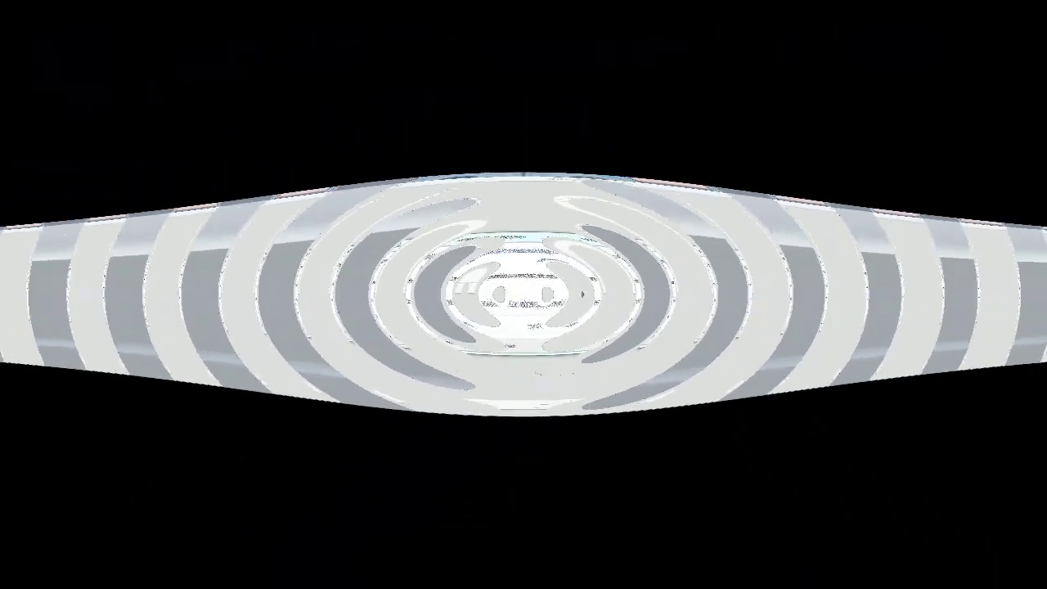